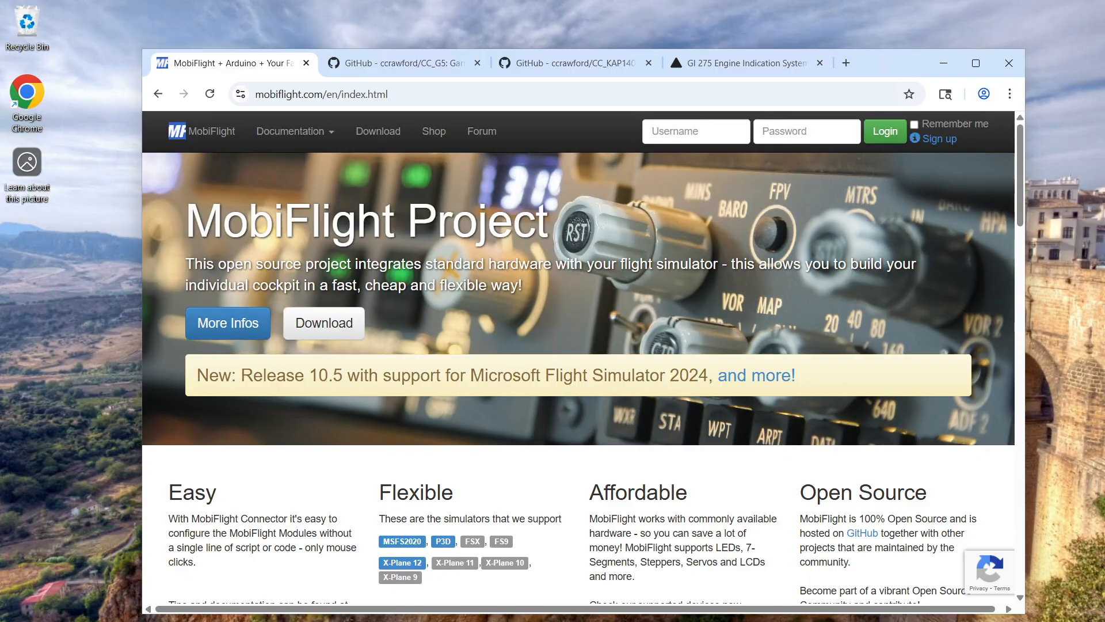
Review the CC_G5 and CC_KAP140_LCD GitHub pages and examine the photo IMG_3220.JPEG of the running KAP140 panel
left_click(394, 65)
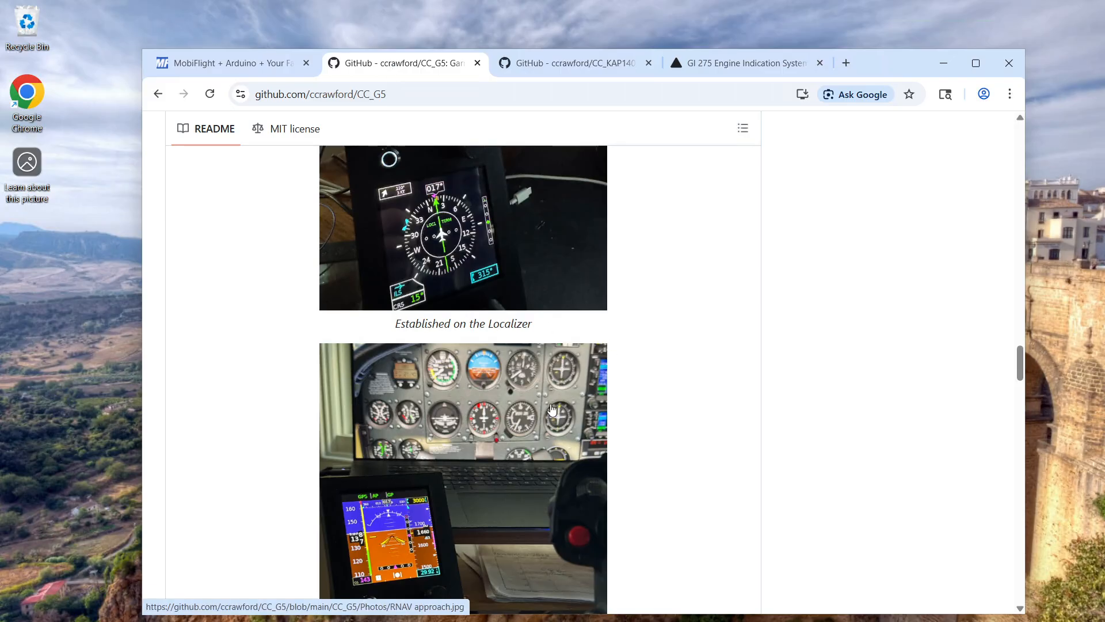
left_click(571, 67)
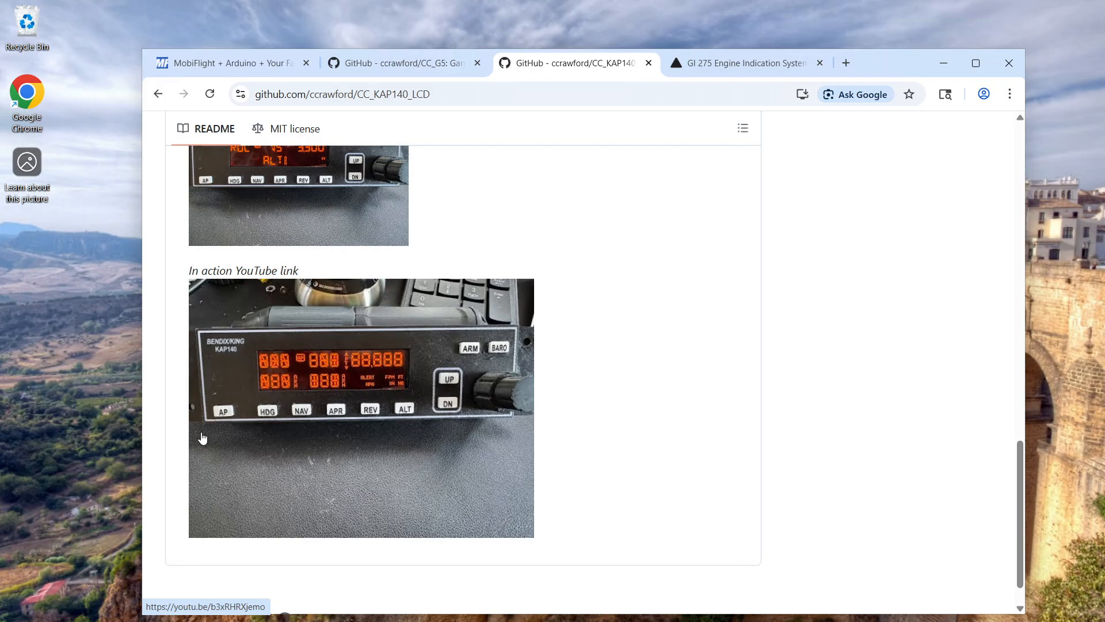
scroll(349, 358, "up", 1)
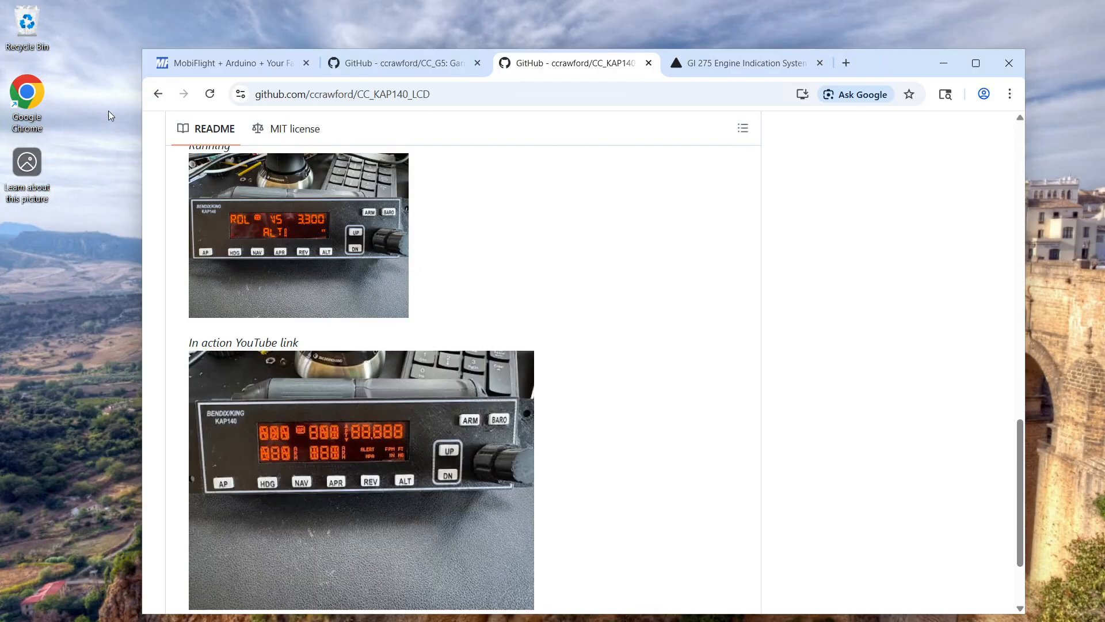
left_click(399, 293)
scroll(461, 280, "up", 2)
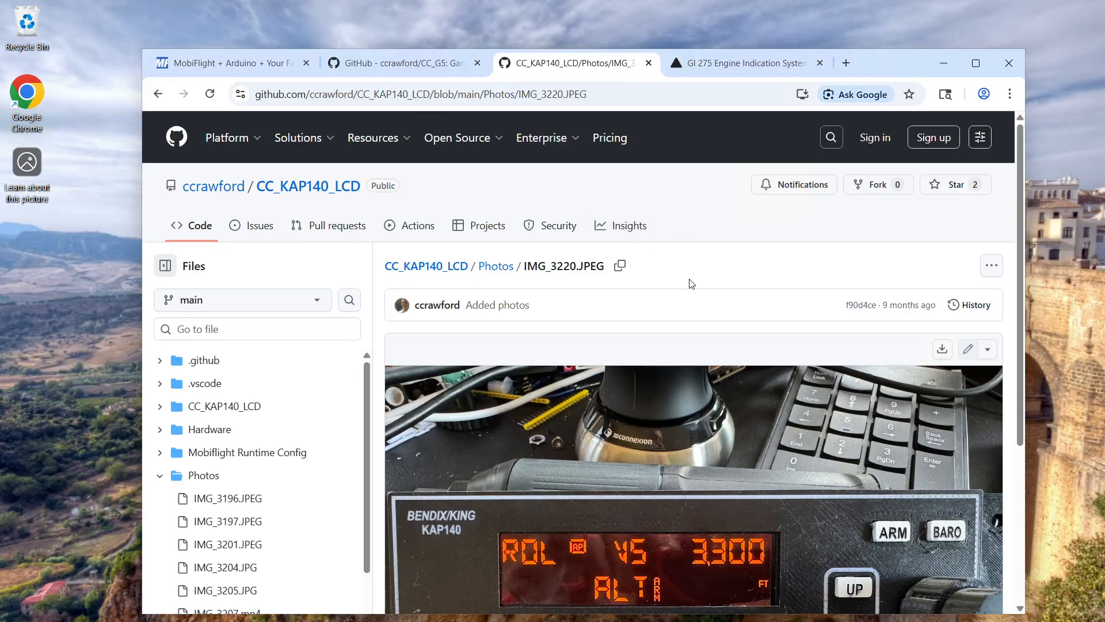
scroll(691, 284, "down", 3)
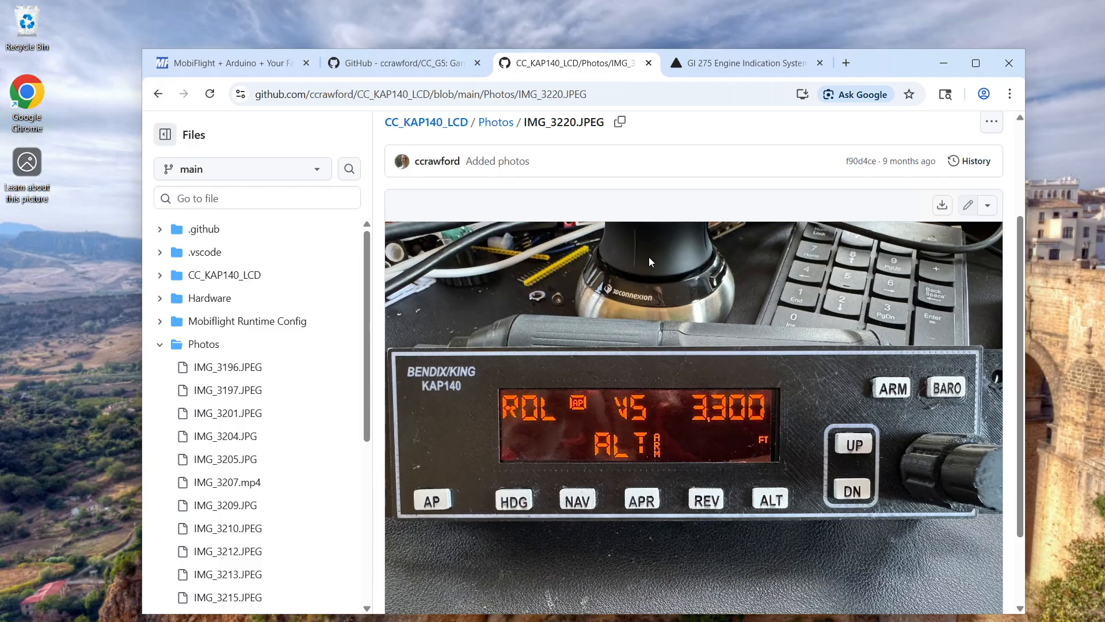
scroll(698, 308, "down", 2)
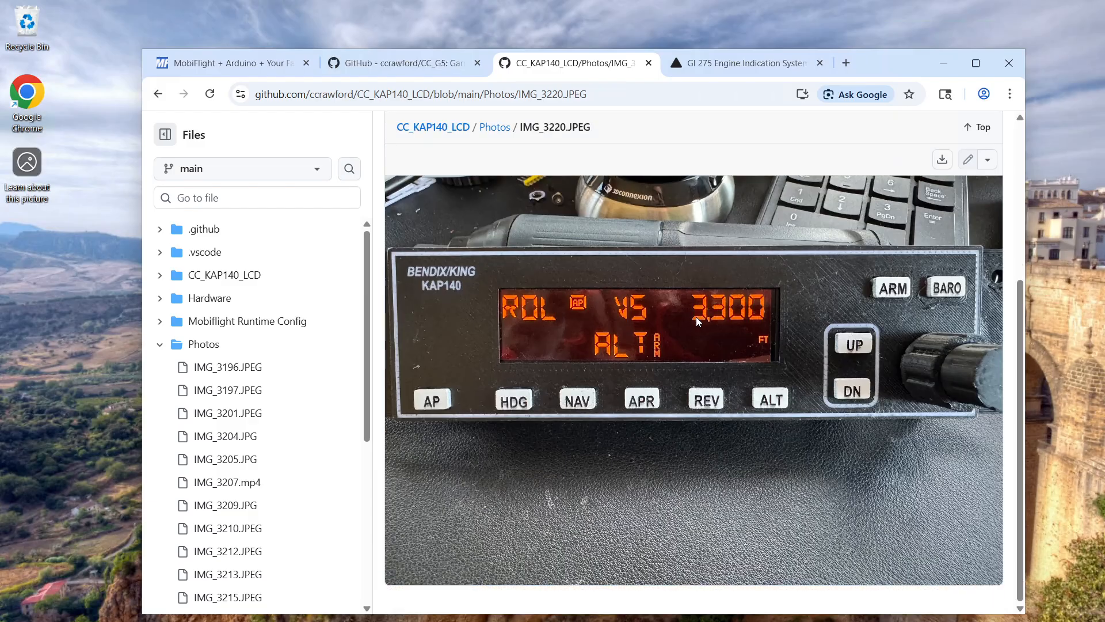
scroll(695, 319, "up", 3)
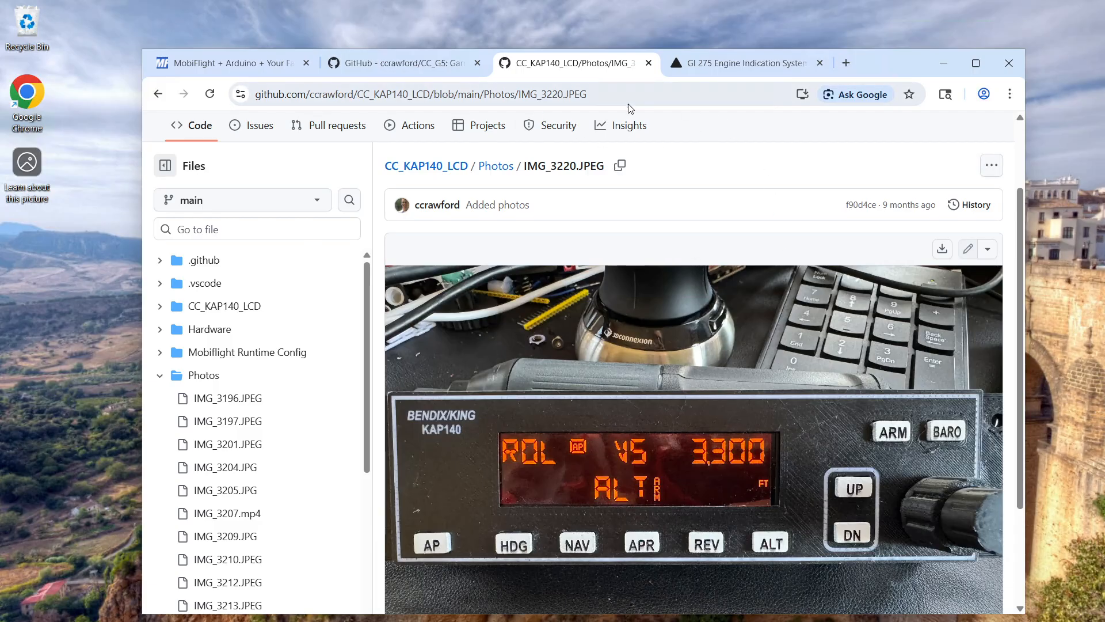
View Garmin's GI 275 Engine Indication System product page down to the overview of its display pages
left_click(729, 67)
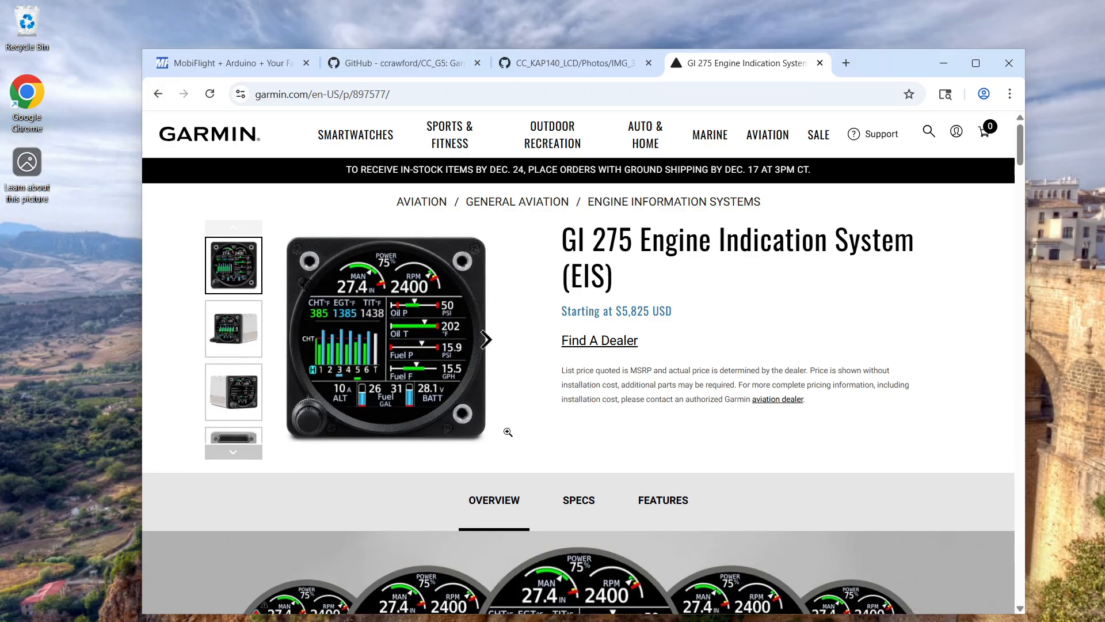
scroll(529, 411, "down", 2)
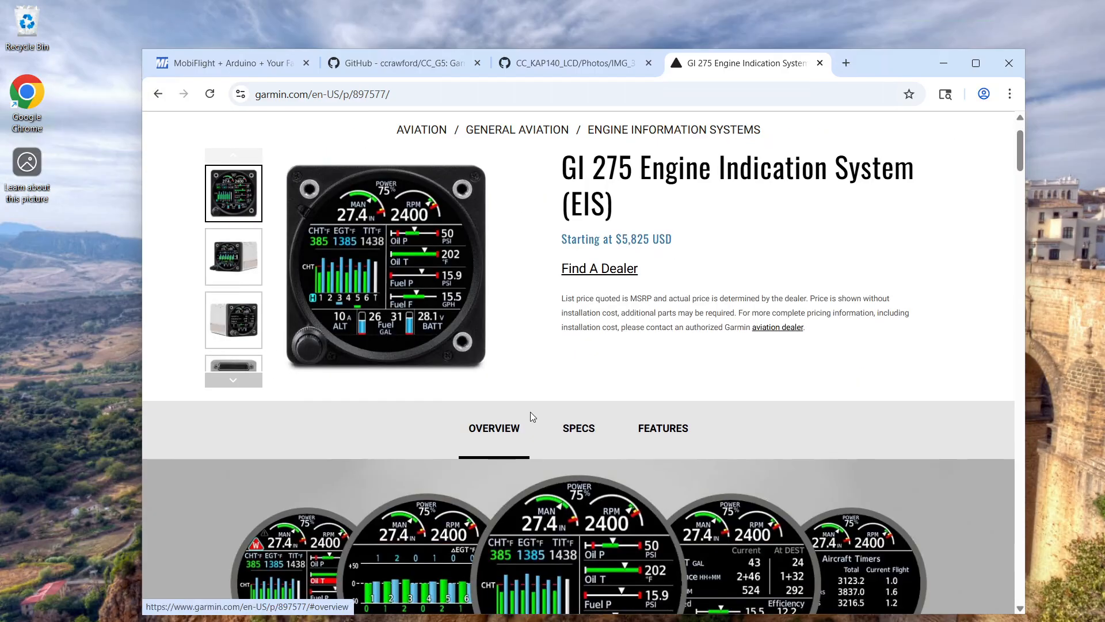
scroll(496, 341, "down", 1)
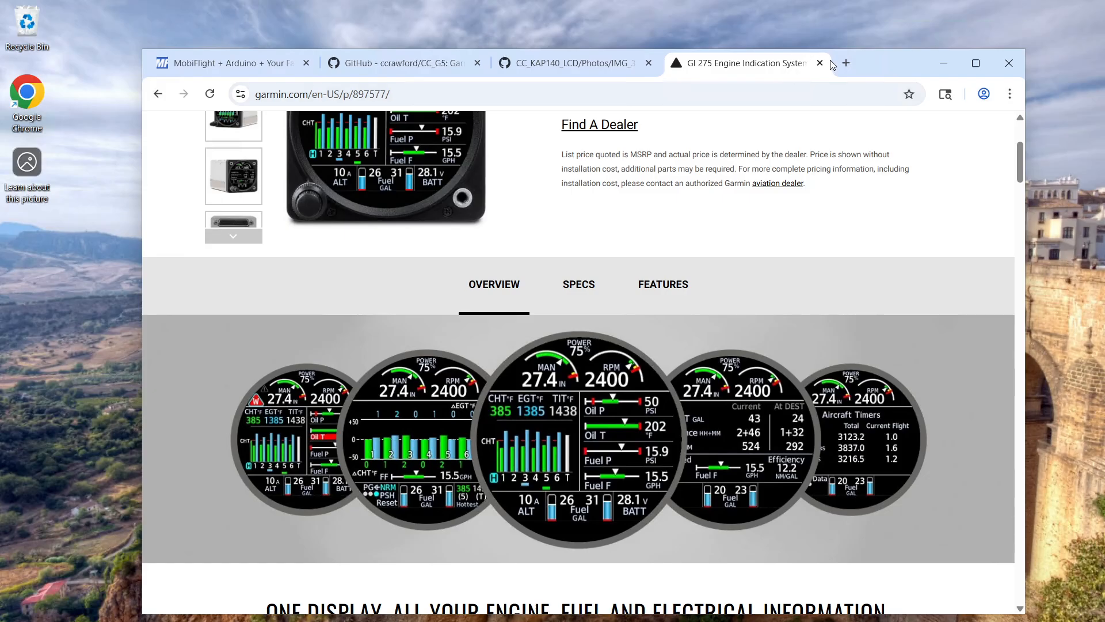
Search Google for "vs code" in a new browser tab
left_click(819, 102)
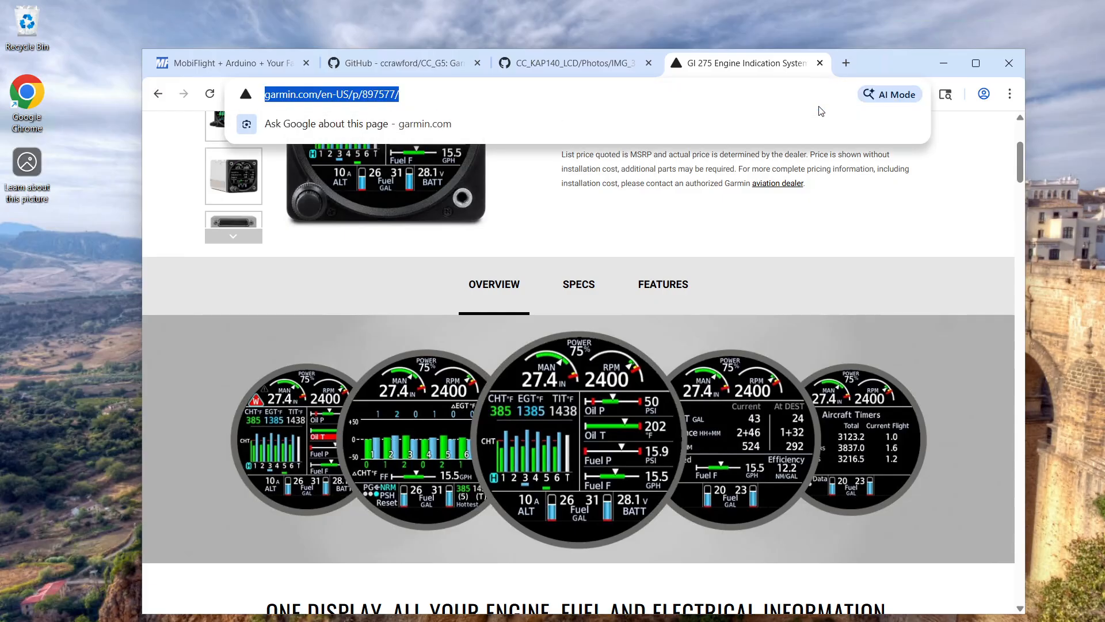
left_click(846, 62)
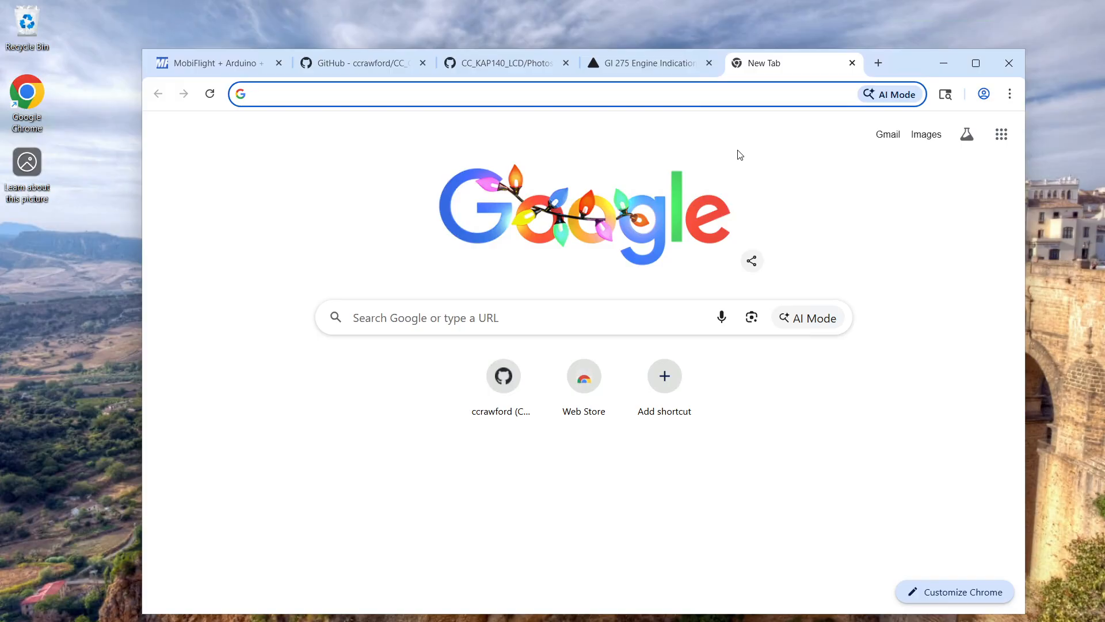
type("vs ")
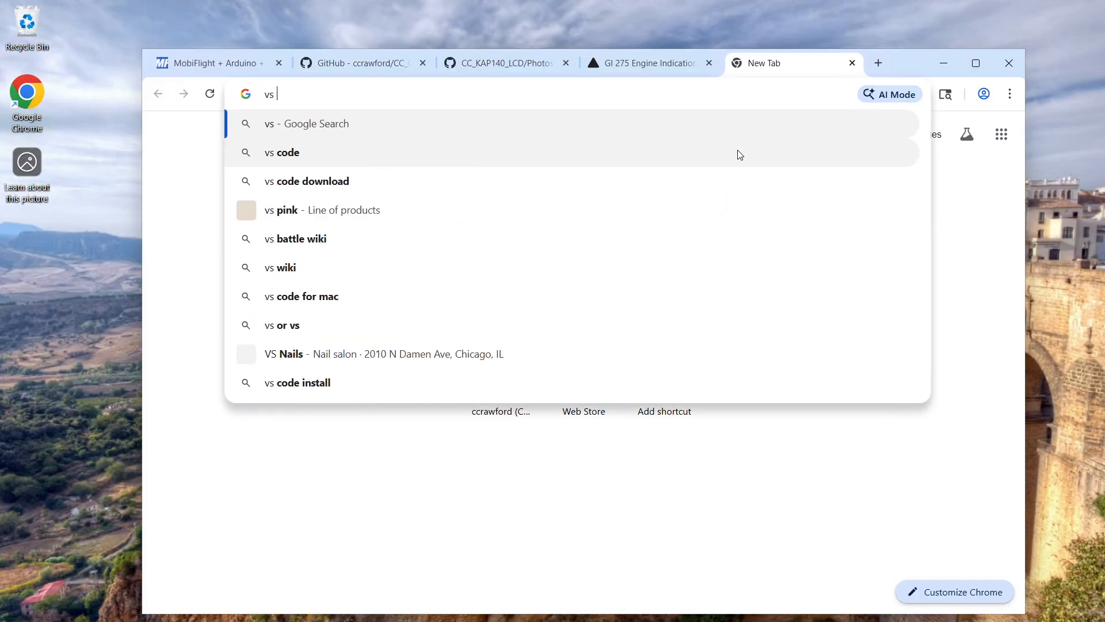
type("cod")
key("Return")
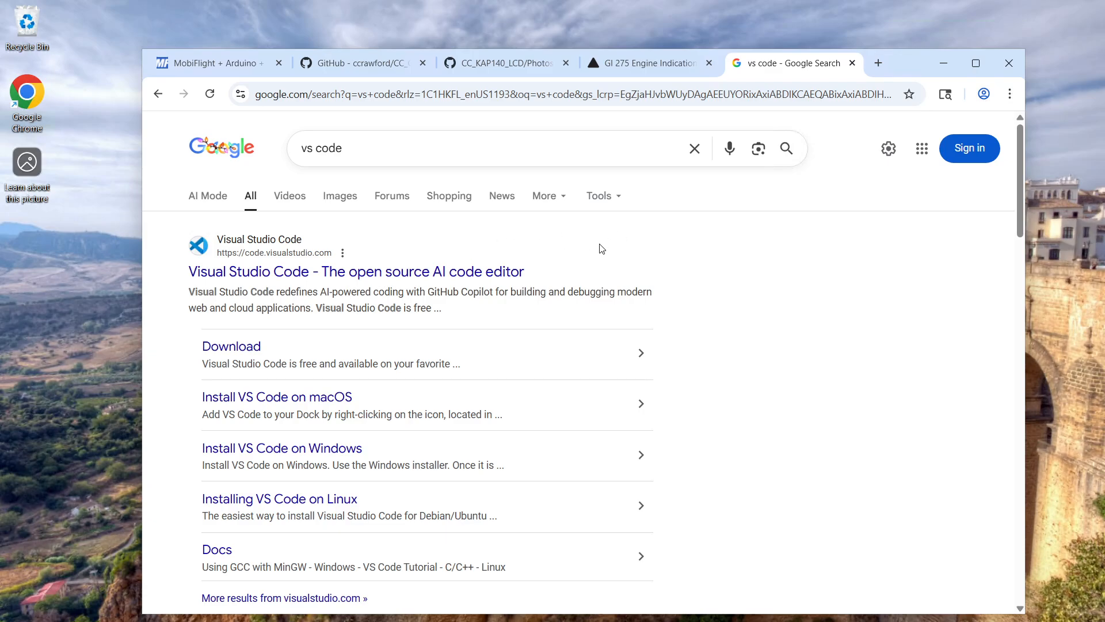
Download Visual Studio Code for Windows from its official site and launch the downloaded installer
left_click(406, 273)
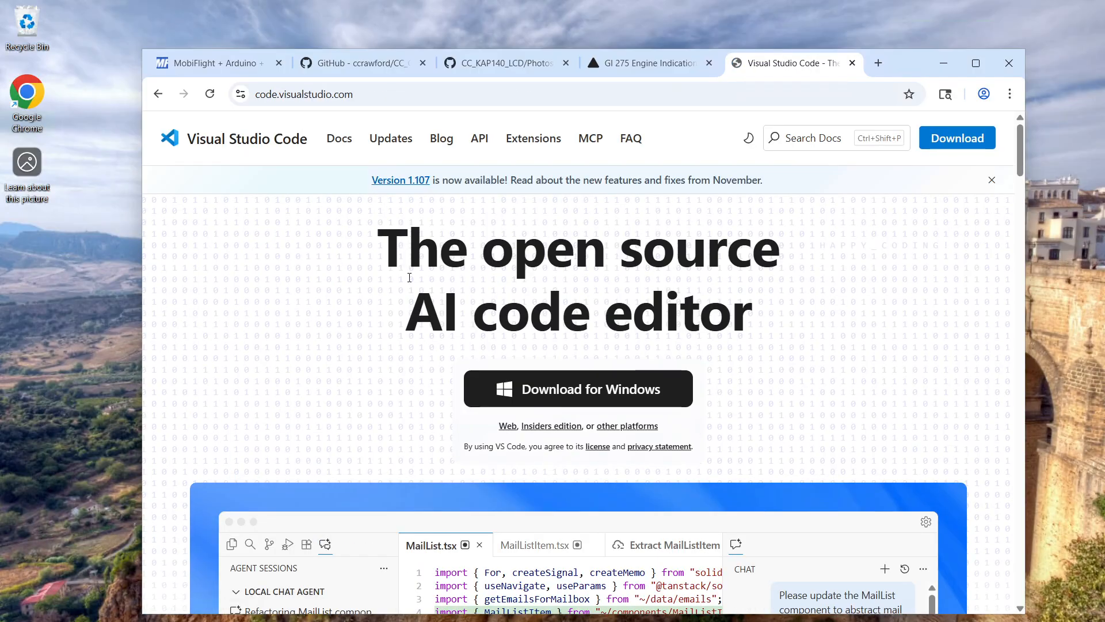
left_click(584, 381)
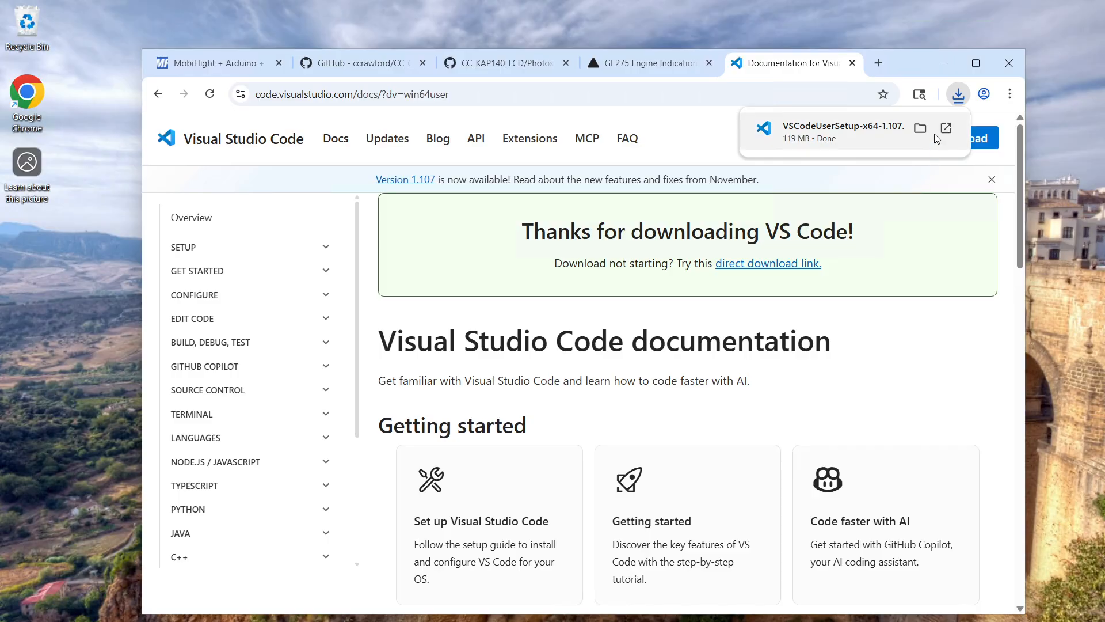
left_click(886, 129)
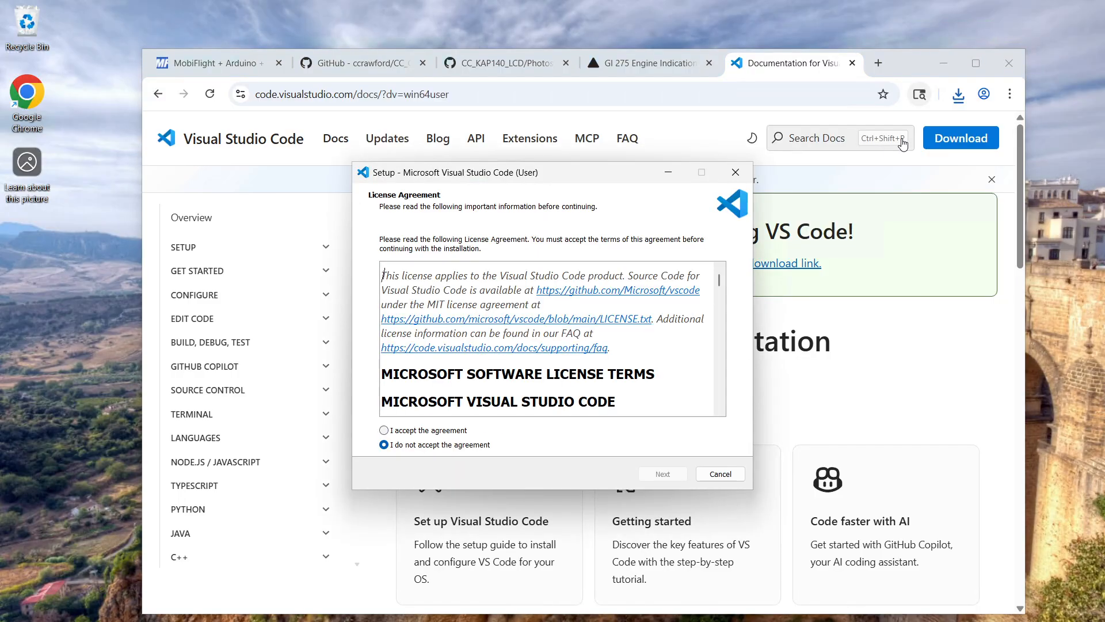
Accept the VS Code license agreement and keep the default destination and Start Menu folder
left_click(430, 431)
left_click(649, 472)
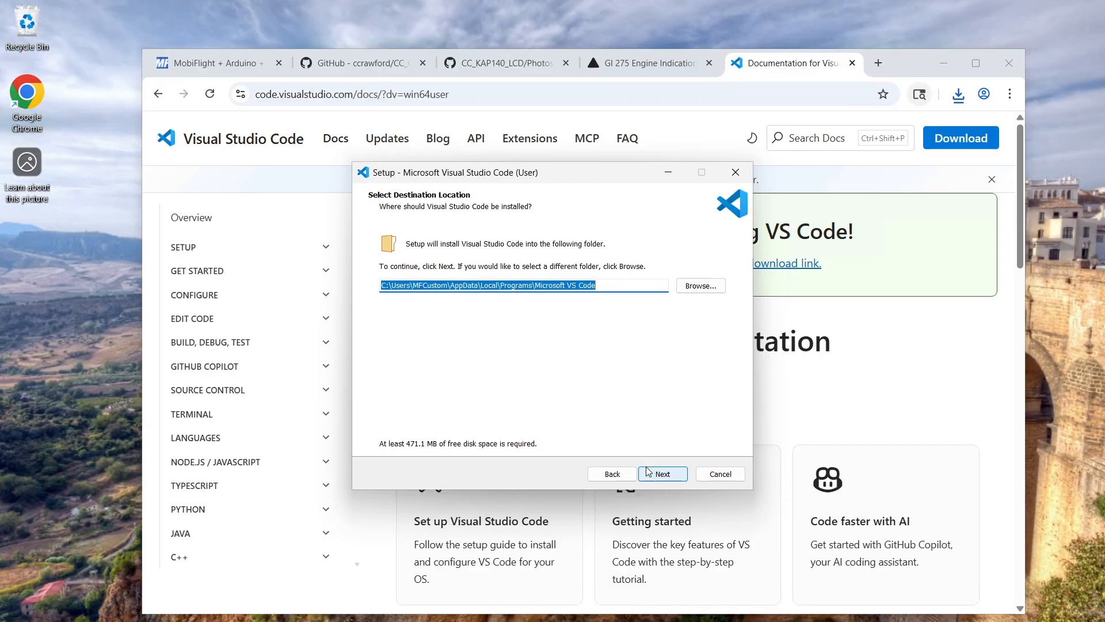
left_click(677, 477)
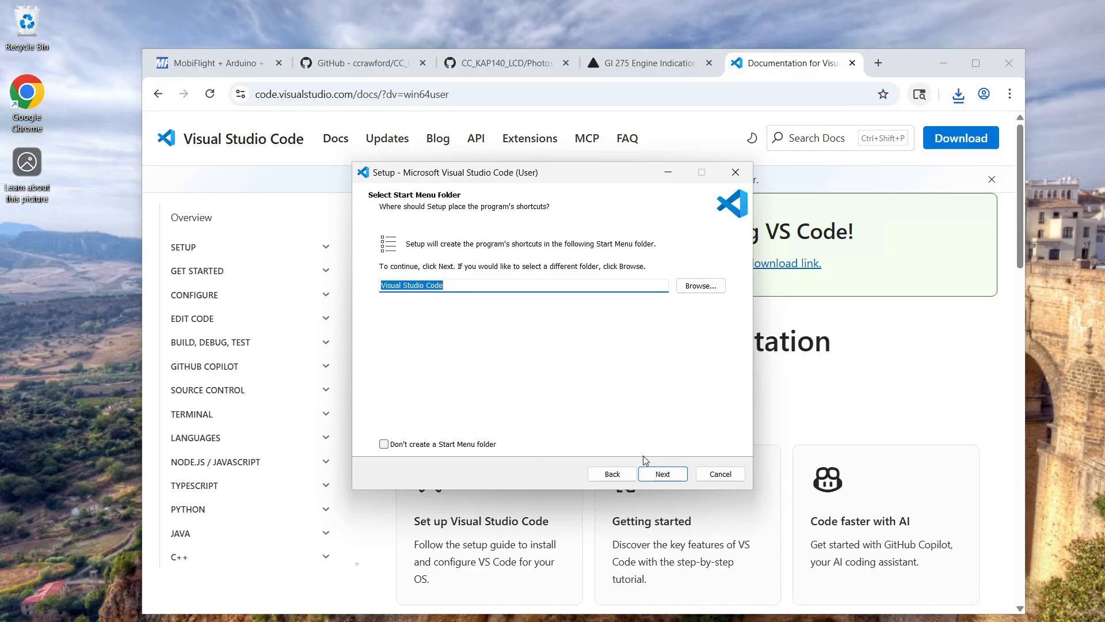
left_click(676, 478)
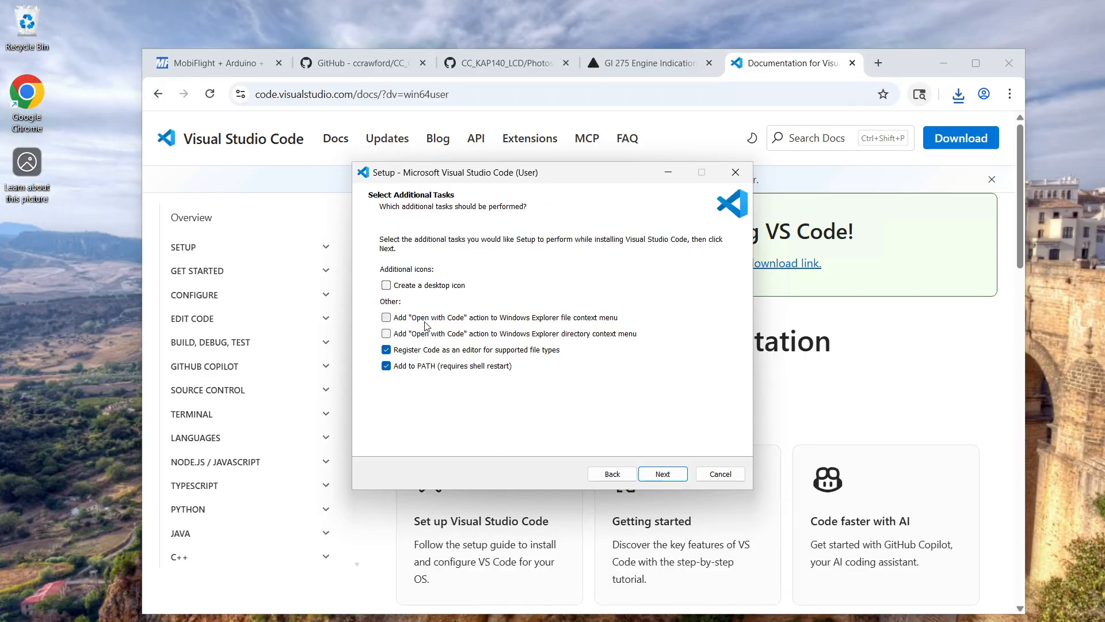
Enable both "Open with Code" actions for the Explorer file and directory context menus and start the installation
left_click(426, 323)
left_click(413, 335)
left_click(678, 481)
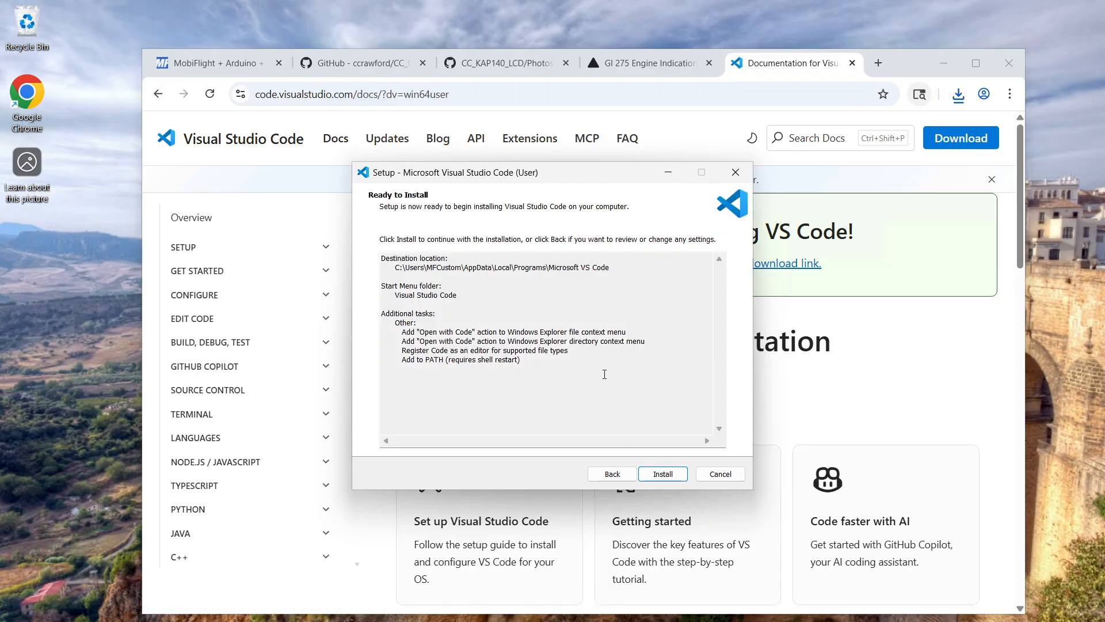
left_click(656, 477)
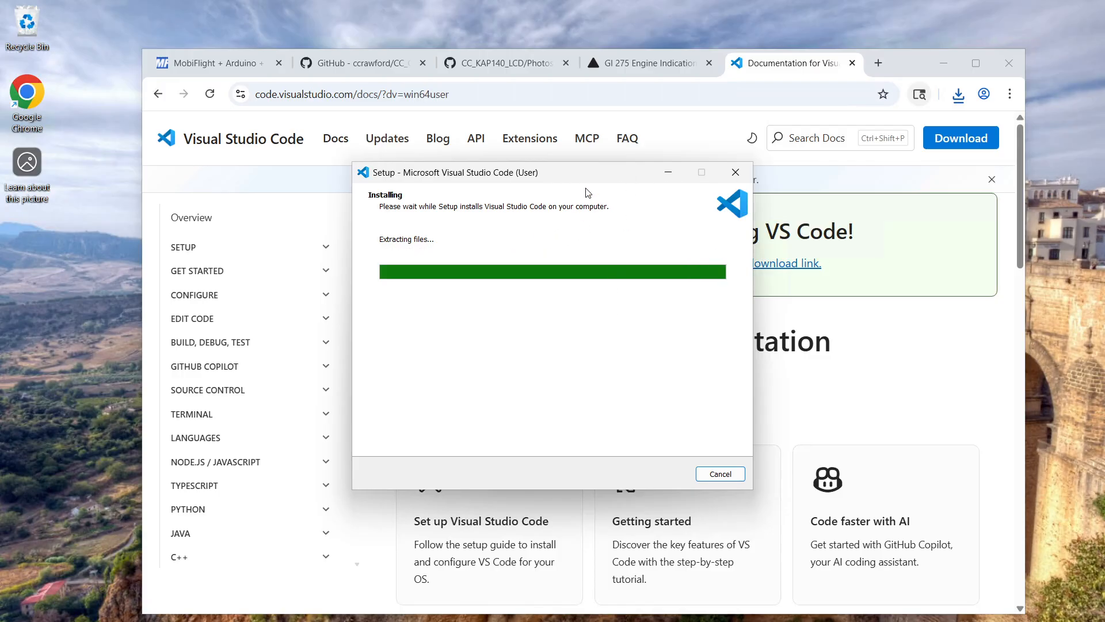
Search Google for "python install" in a new browser tab
left_click(880, 64)
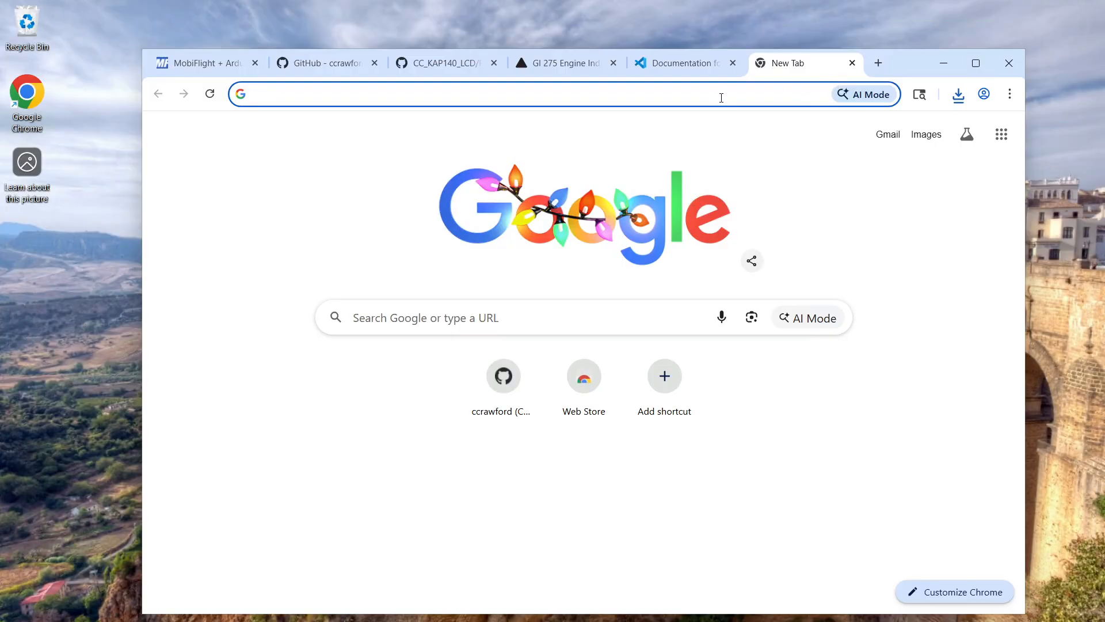
type("py")
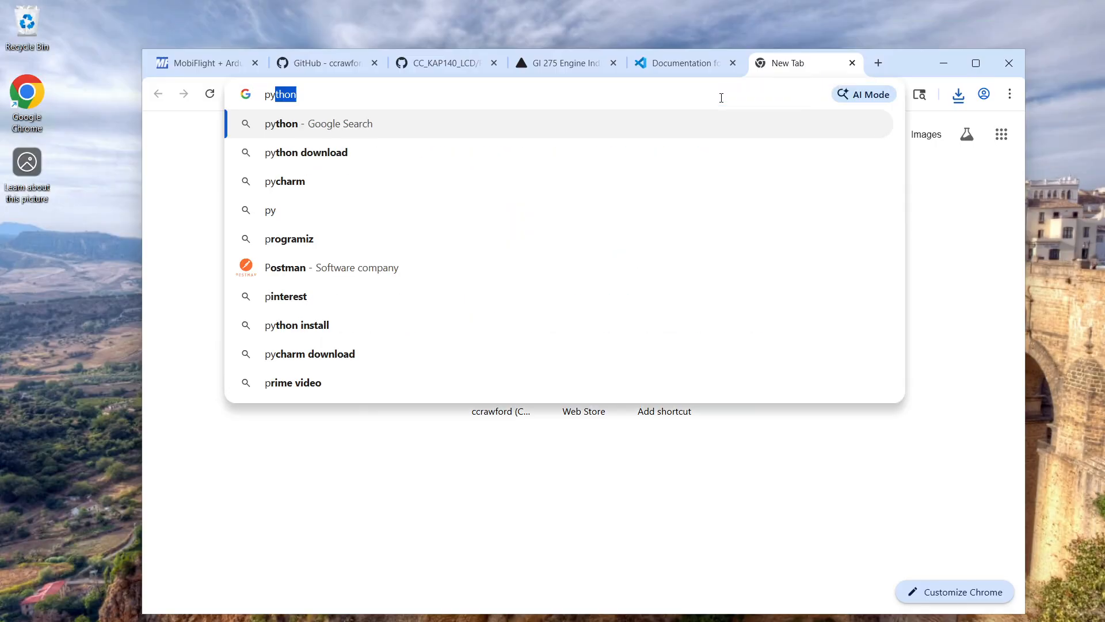
type("thon install")
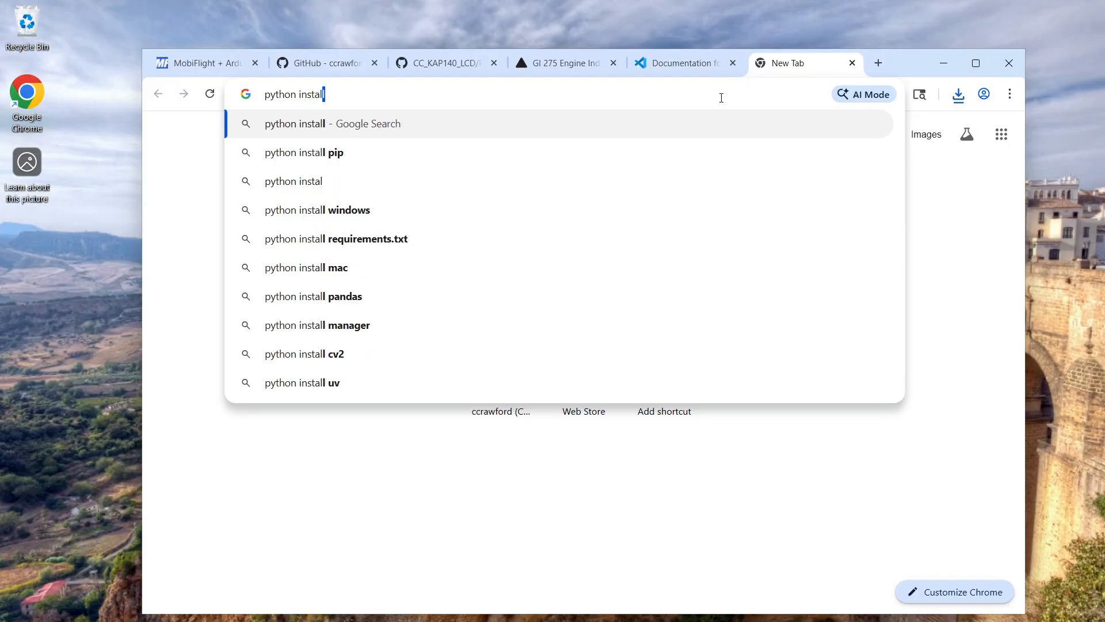
key("Return")
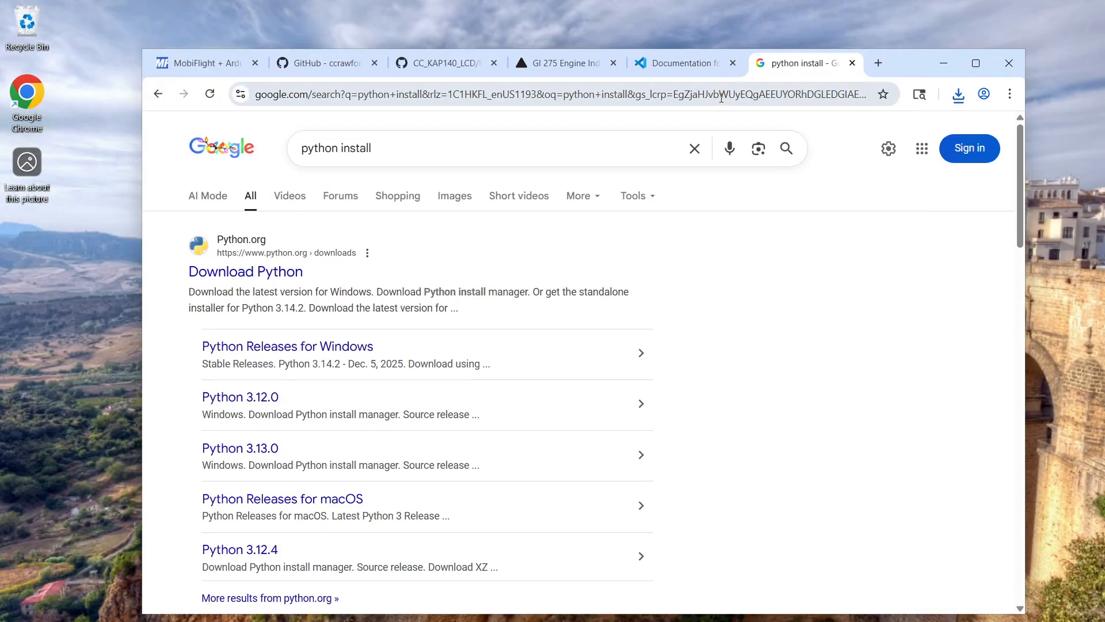
Download the Python install manager from the python.org downloads page, collapsing the donation banner that covers it
left_click(265, 275)
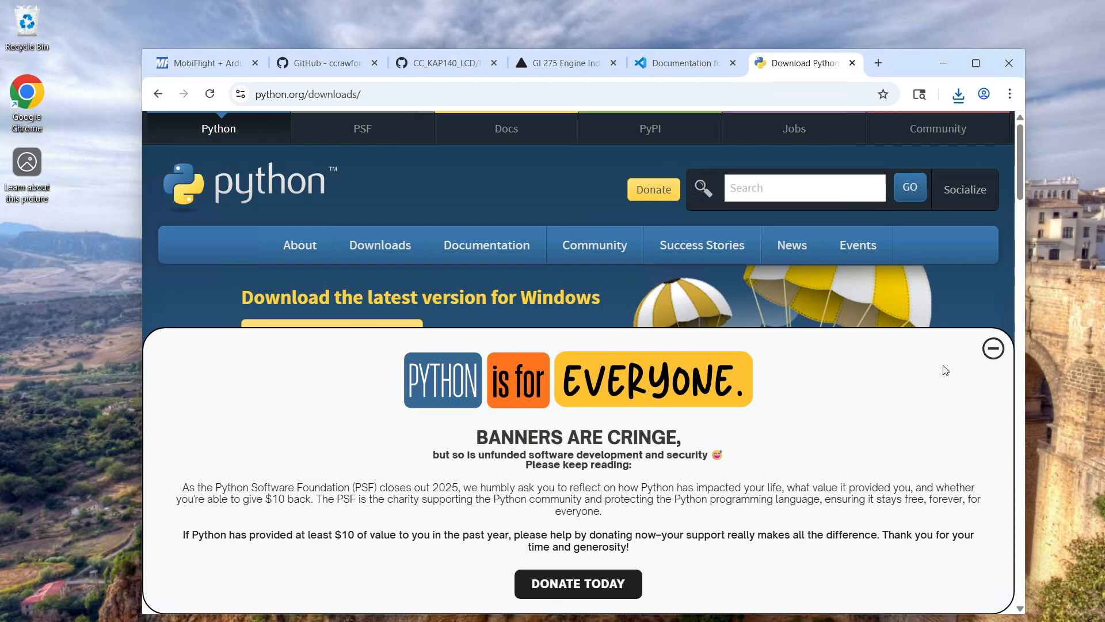
left_click(993, 349)
left_click(365, 332)
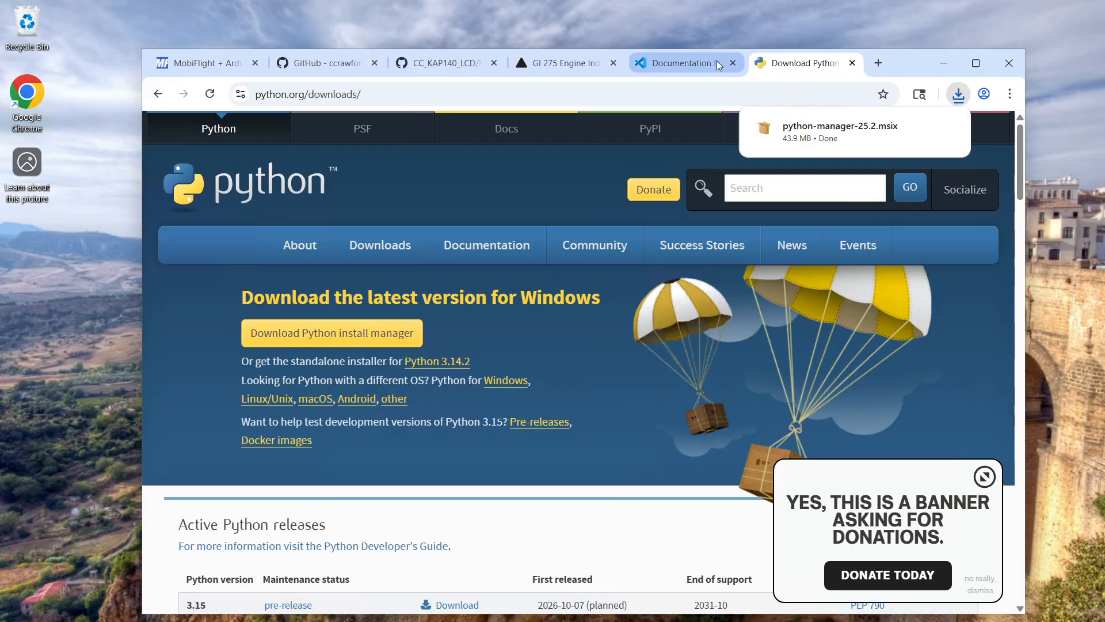
Move the browser window aside to finish the VS Code setup with Launch Visual Studio Code enabled, and move the browser back
left_click(686, 64)
left_click(833, 64)
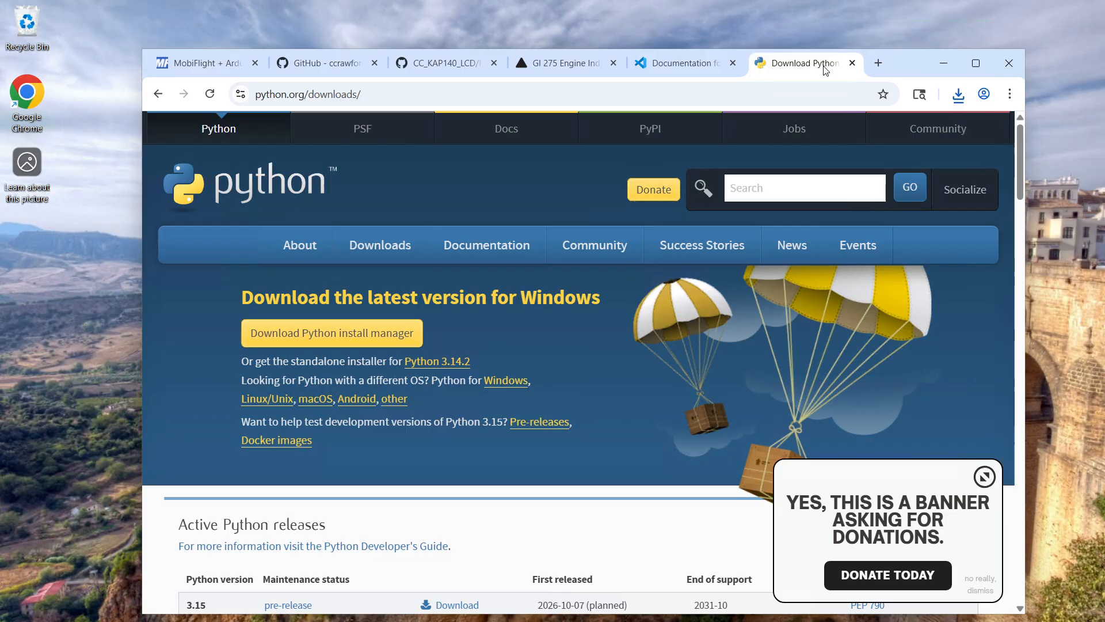
left_click_drag(894, 67, 935, 408)
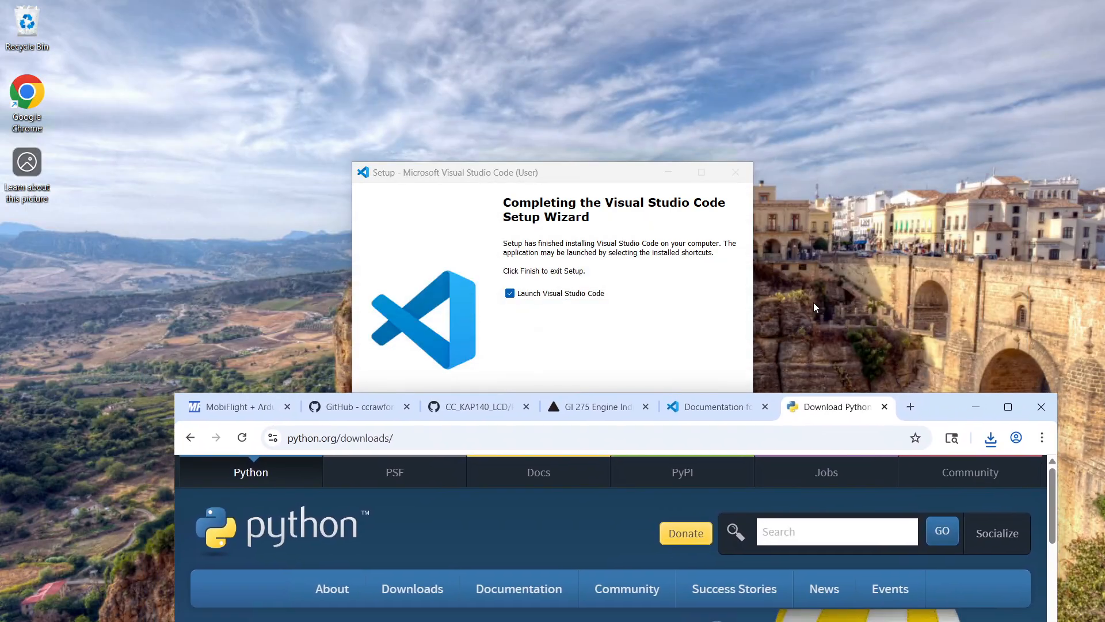
left_click(707, 305)
left_click(642, 477)
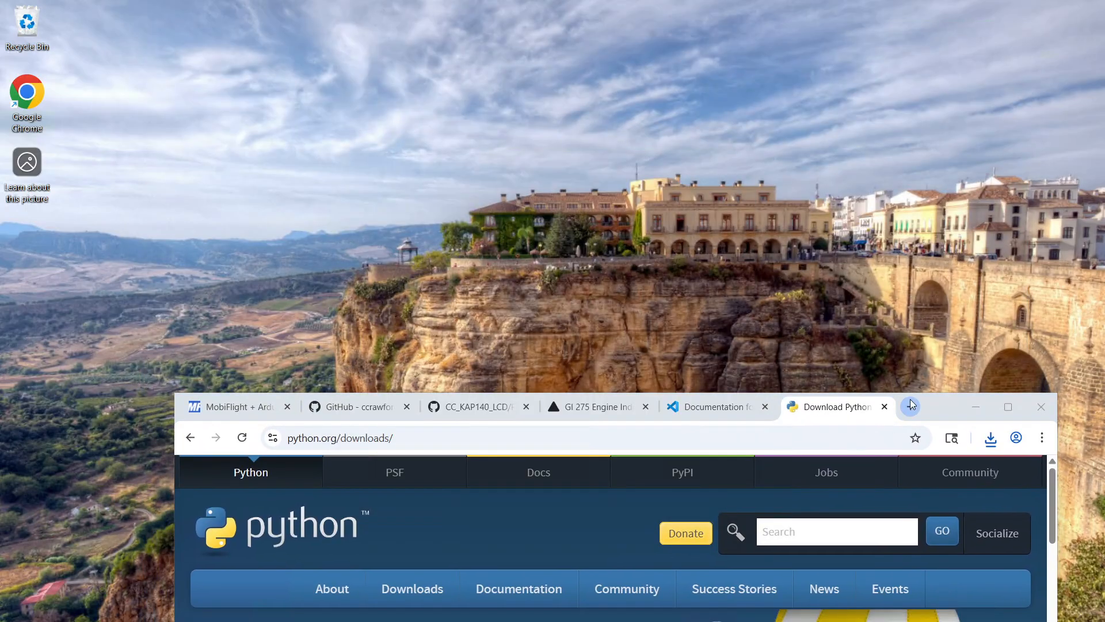
left_click_drag(945, 413, 923, 82)
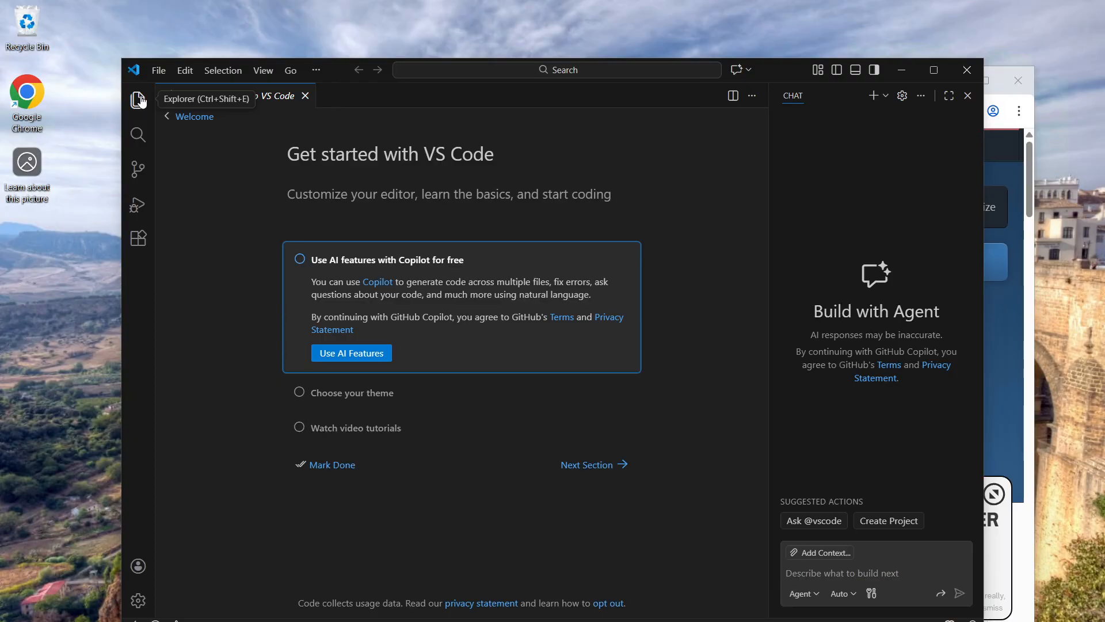
Open the Extensions view in Visual Studio Code and dismiss its context menu
left_click(144, 244)
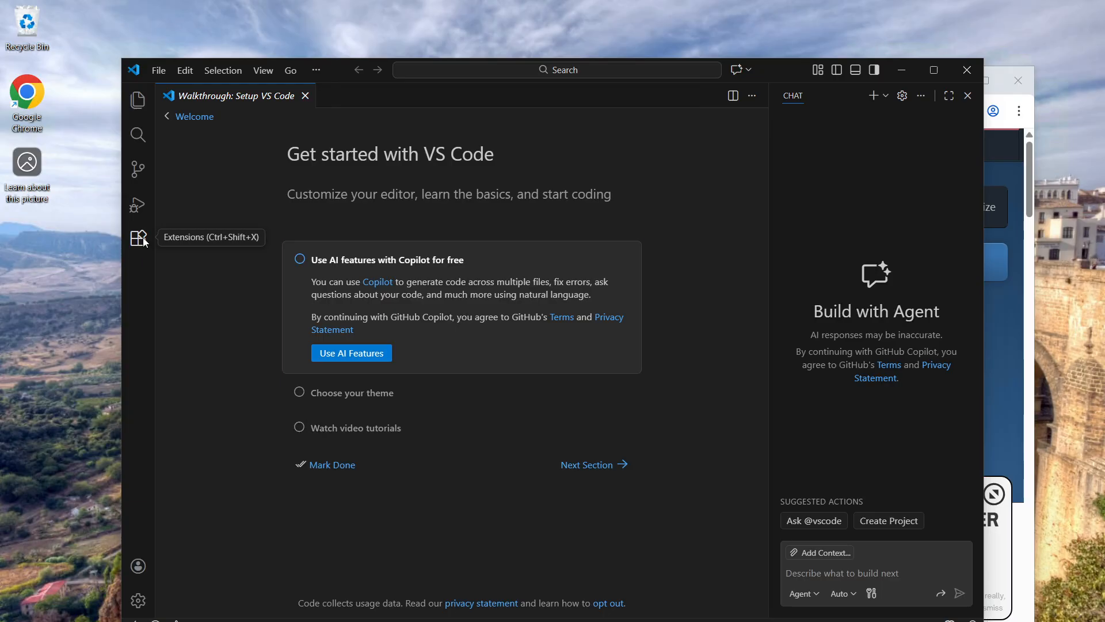
right_click(144, 244)
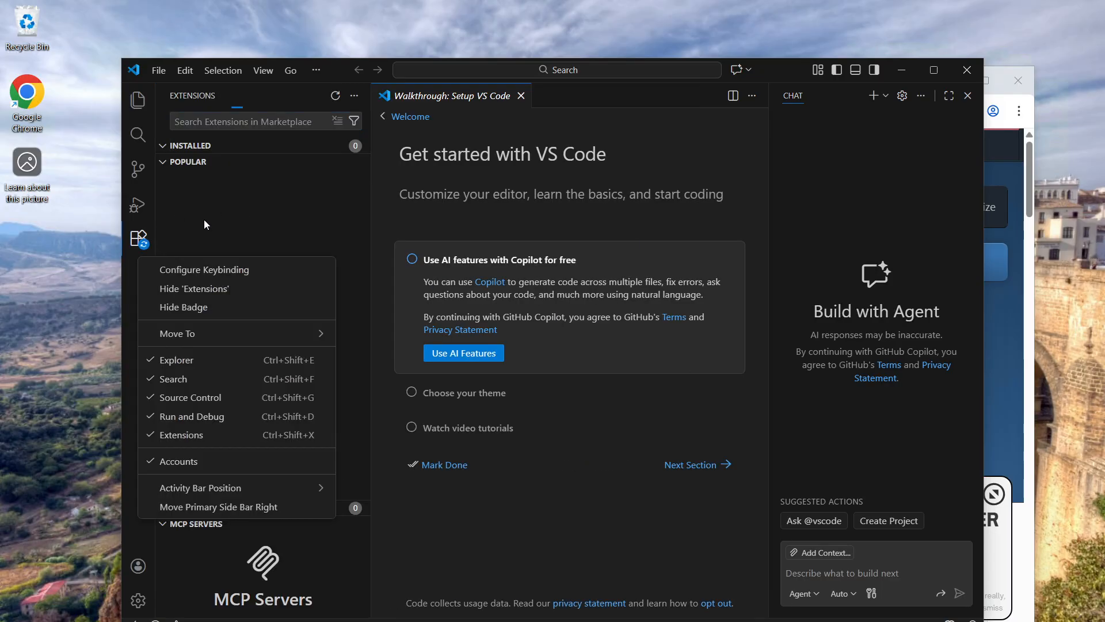
left_click(138, 242)
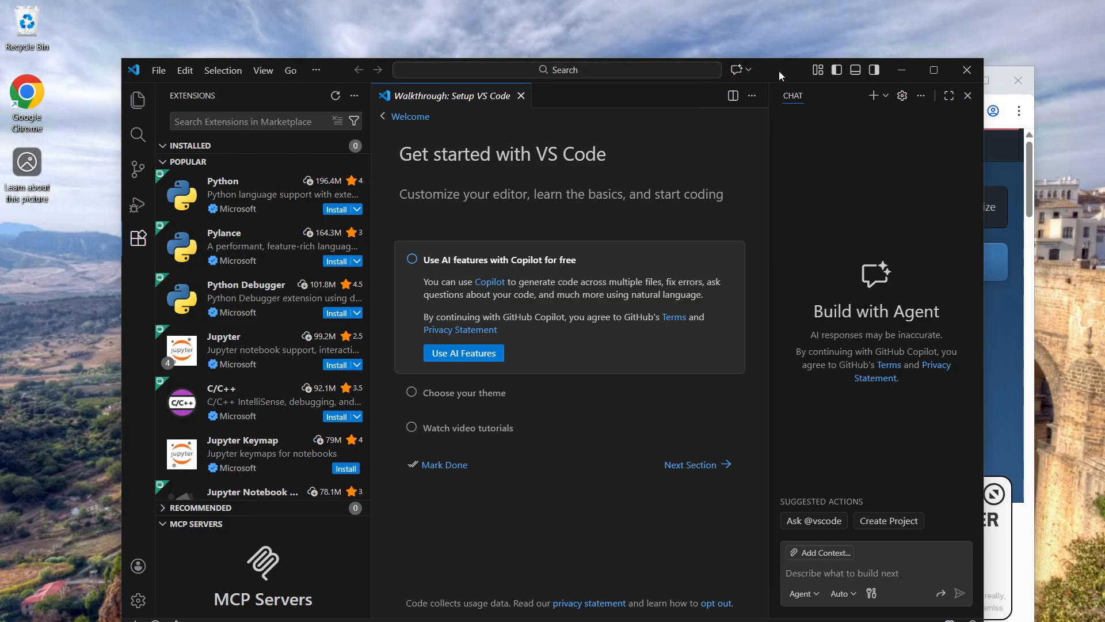
Move the editor window aside, install Microsoft's C/C++ extension, and switch to Chrome to open its recent download history
left_click_drag(779, 71, 701, 67)
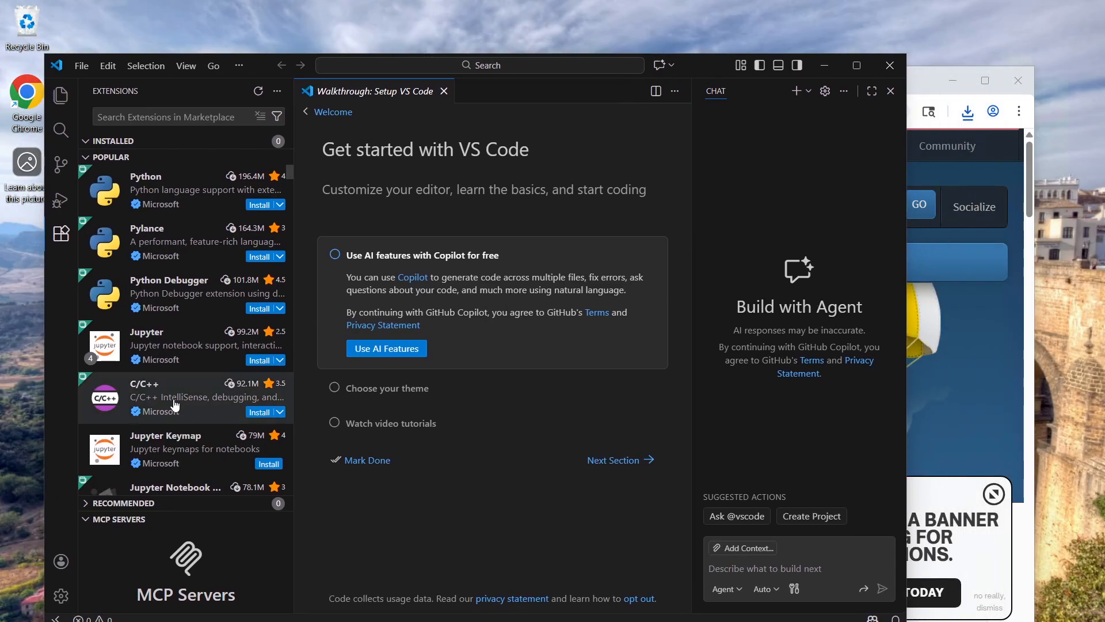
left_click(264, 414)
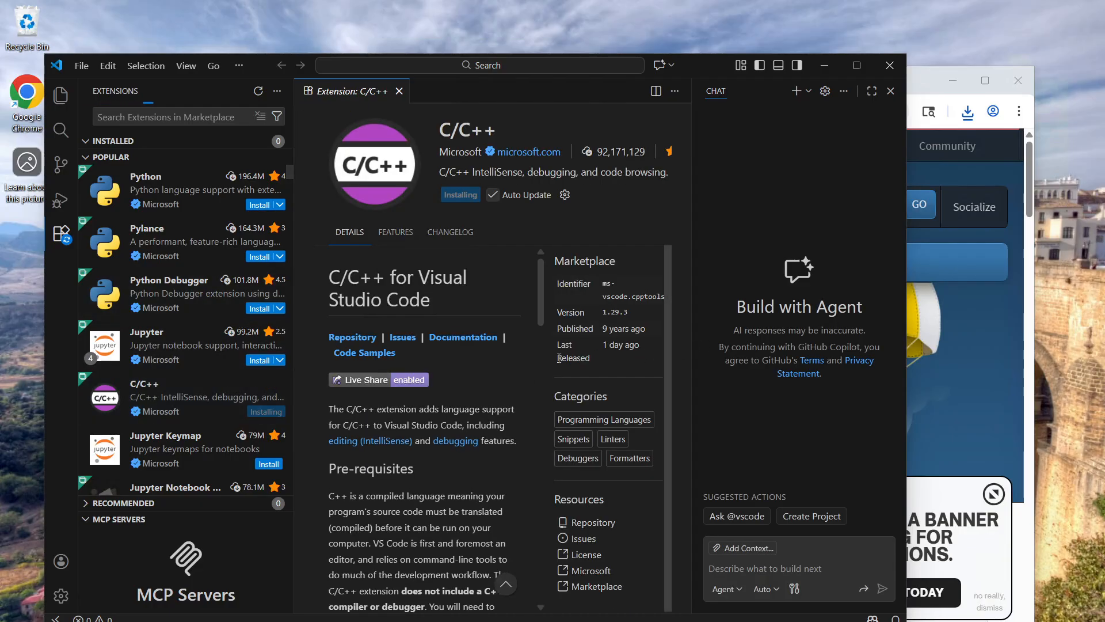
left_click(930, 80)
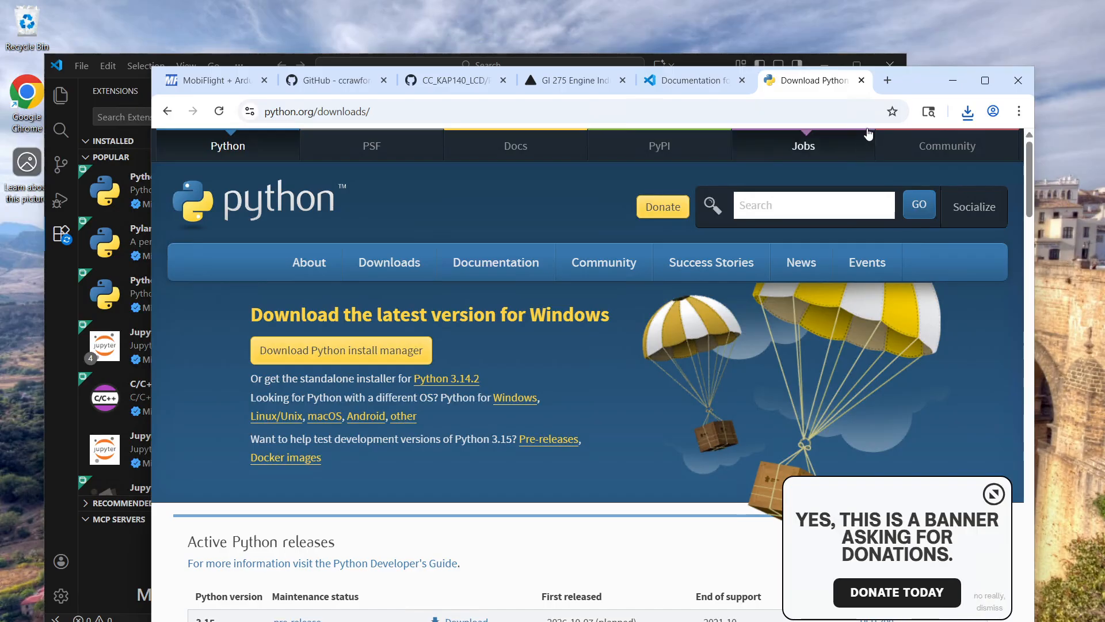
left_click(967, 111)
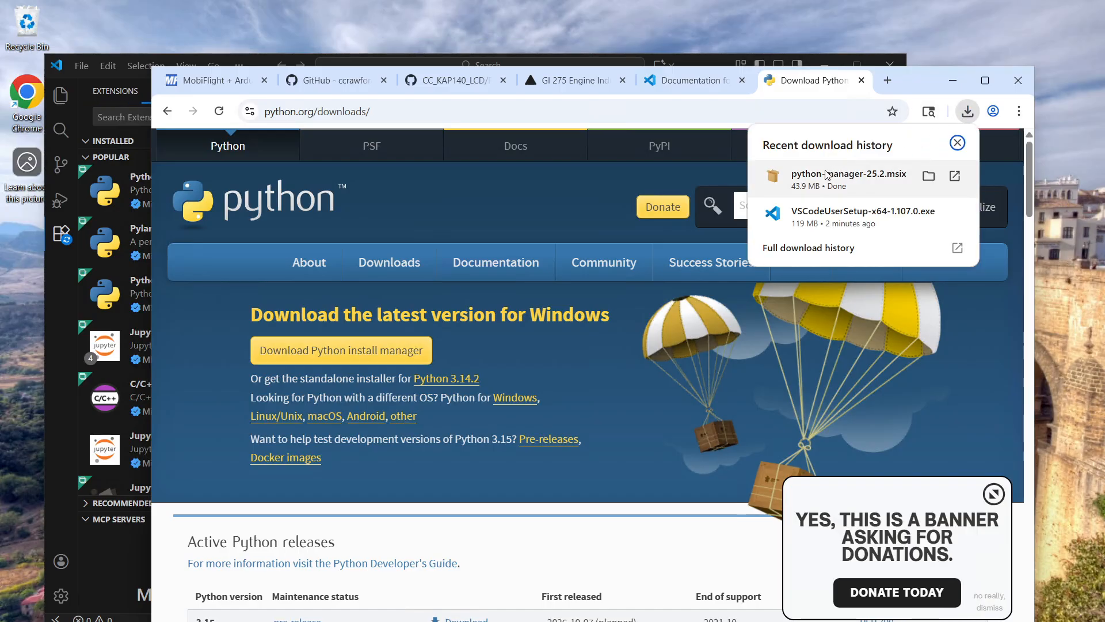
Switch back to Visual Studio Code, look through the popular extensions, and close the program
left_click(568, 62)
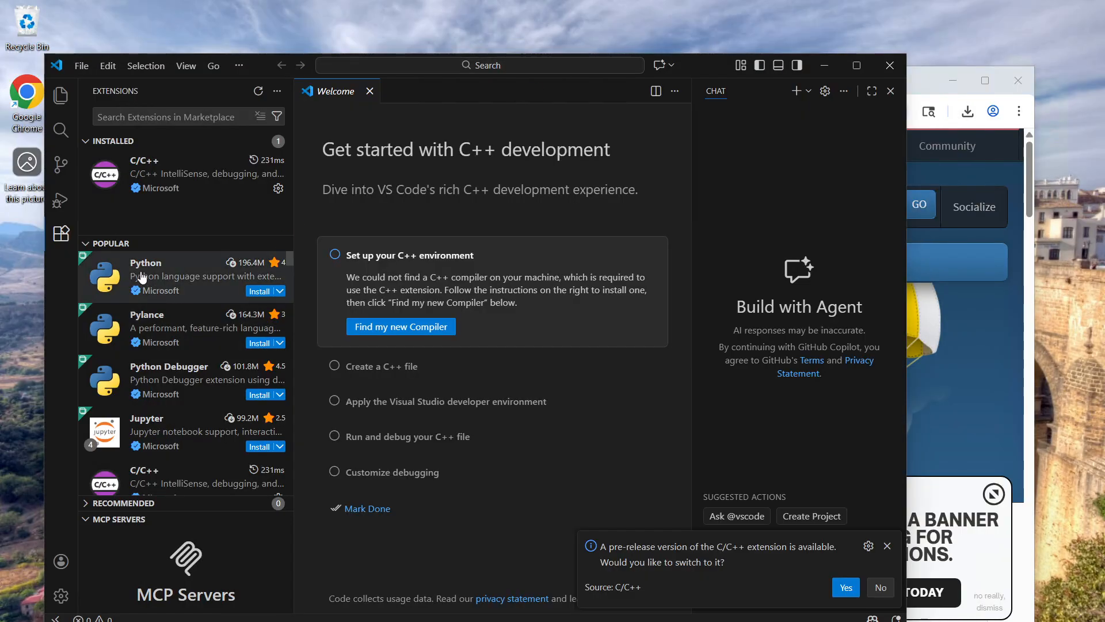
scroll(208, 416, "down", 2)
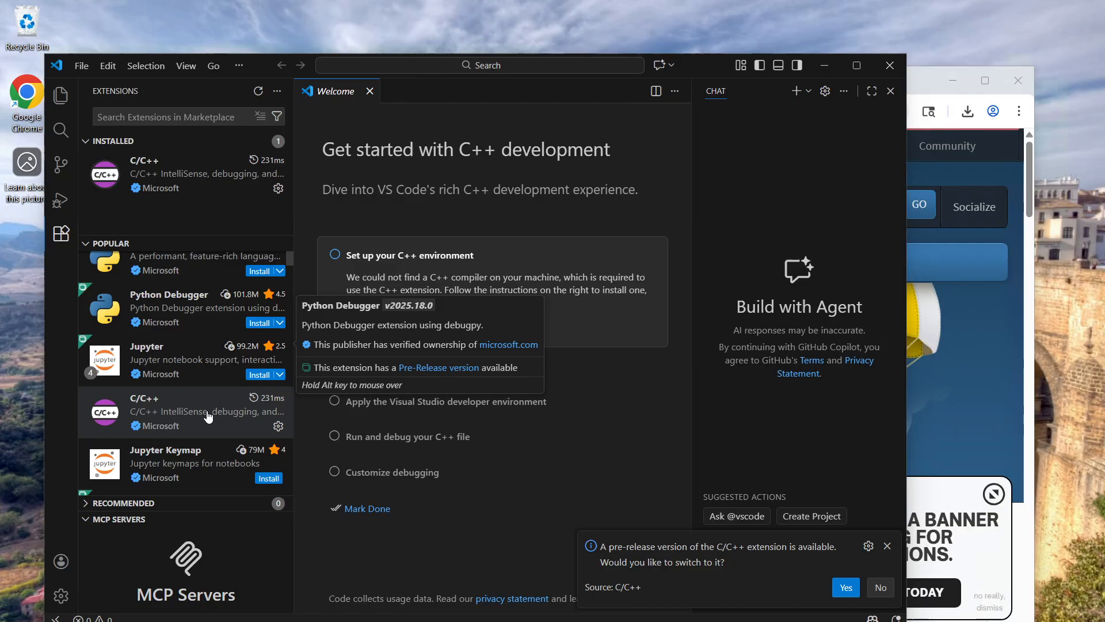
scroll(210, 391, "up", 2)
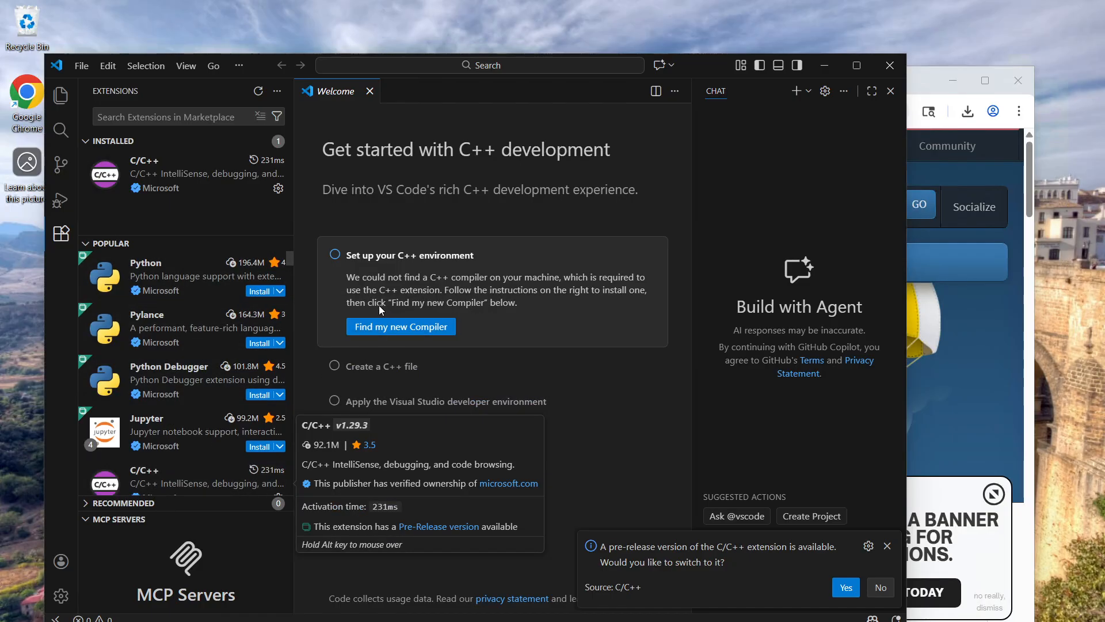
left_click(892, 68)
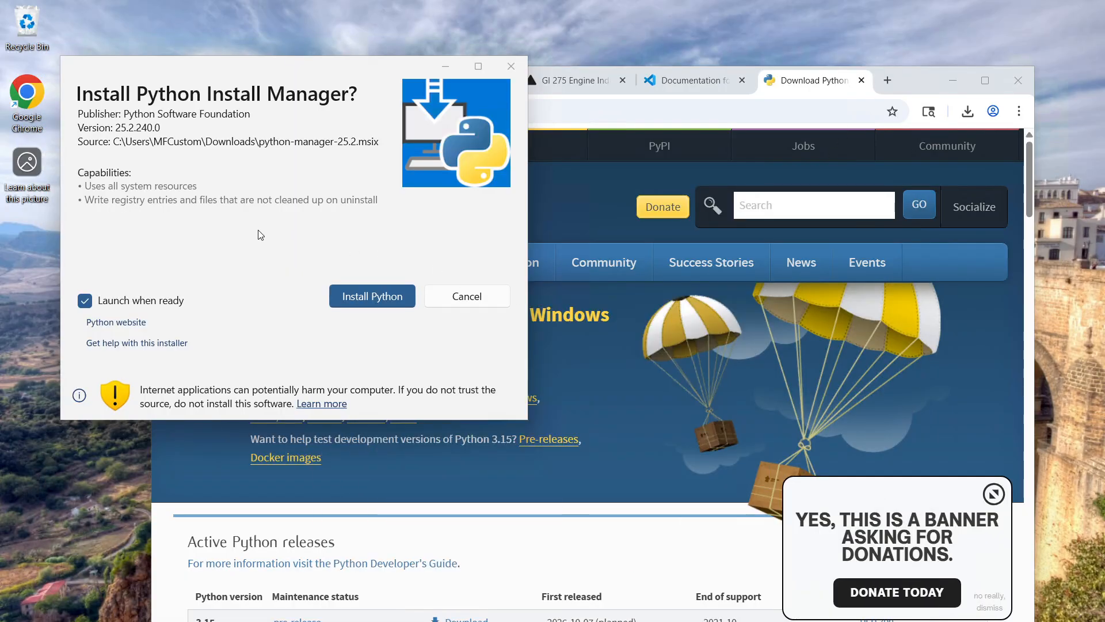
Install the Python Install Manager and agree to update the long path setting, authorizing it with the account password
left_click(361, 303)
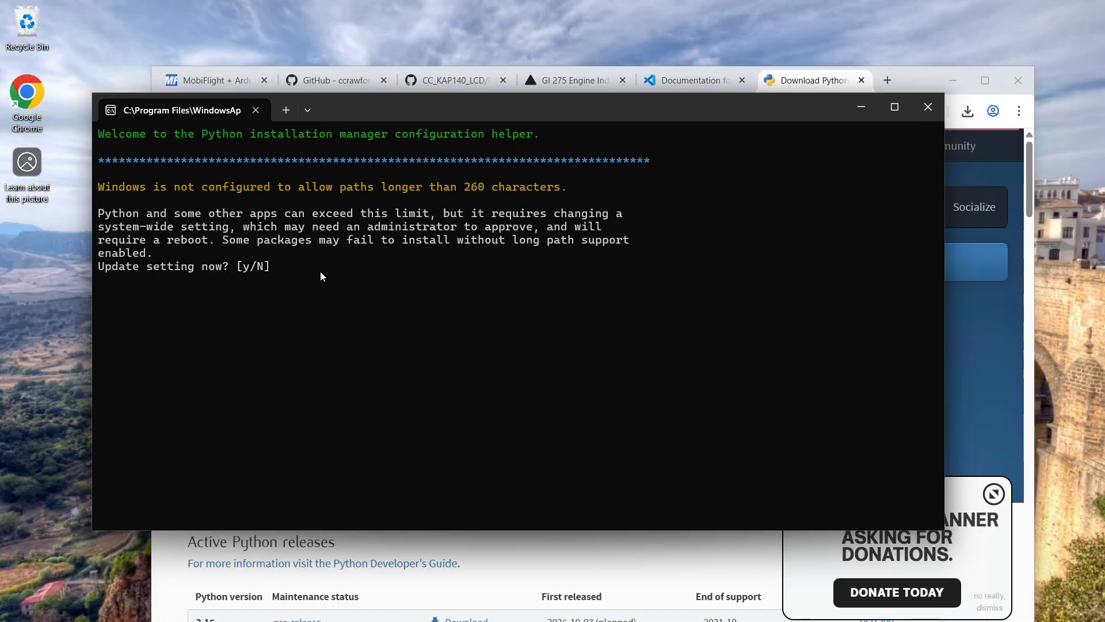
type("y")
key("Return")
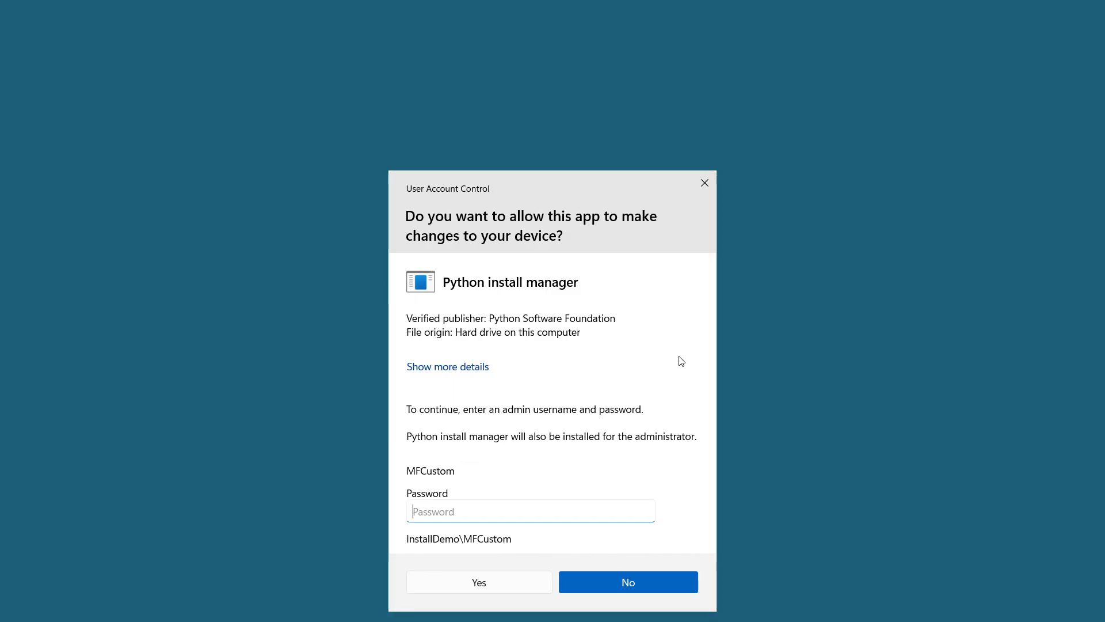
type("*****")
left_click(528, 593)
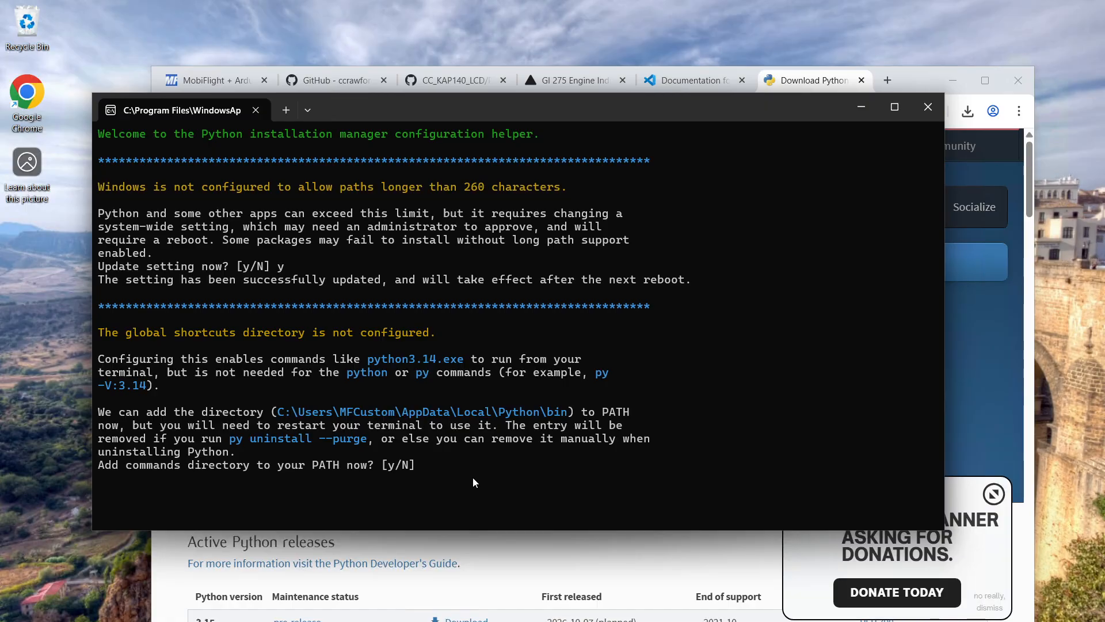
Answer the remaining configuration questions with their defaults: skip the PATH addition, install the latest CPython, and decline online help
key("Return")
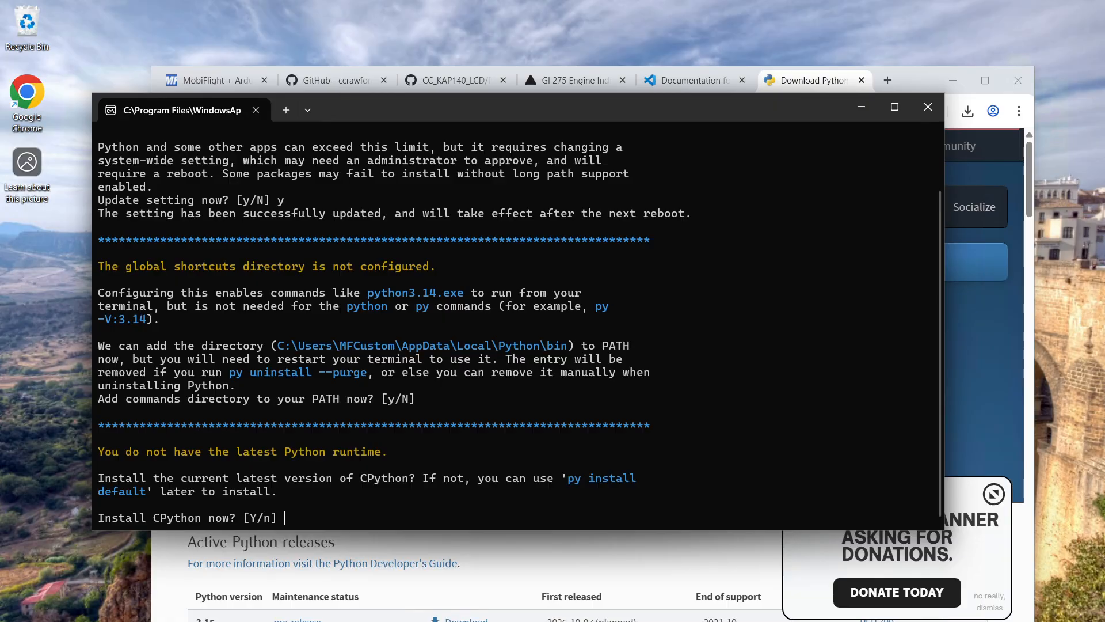
key("Return")
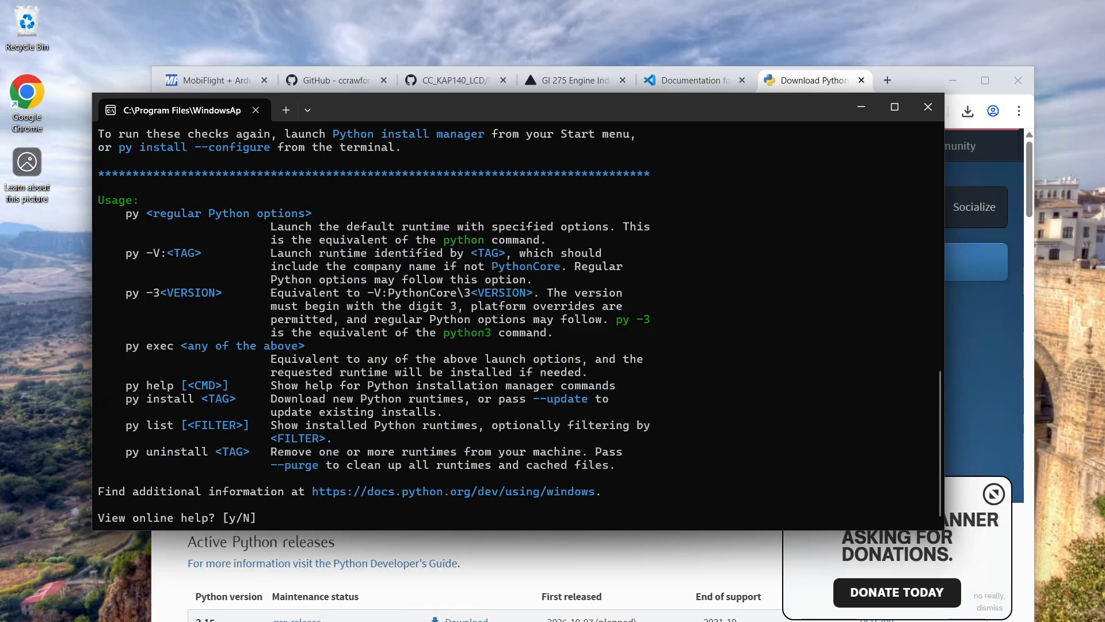
key("Return")
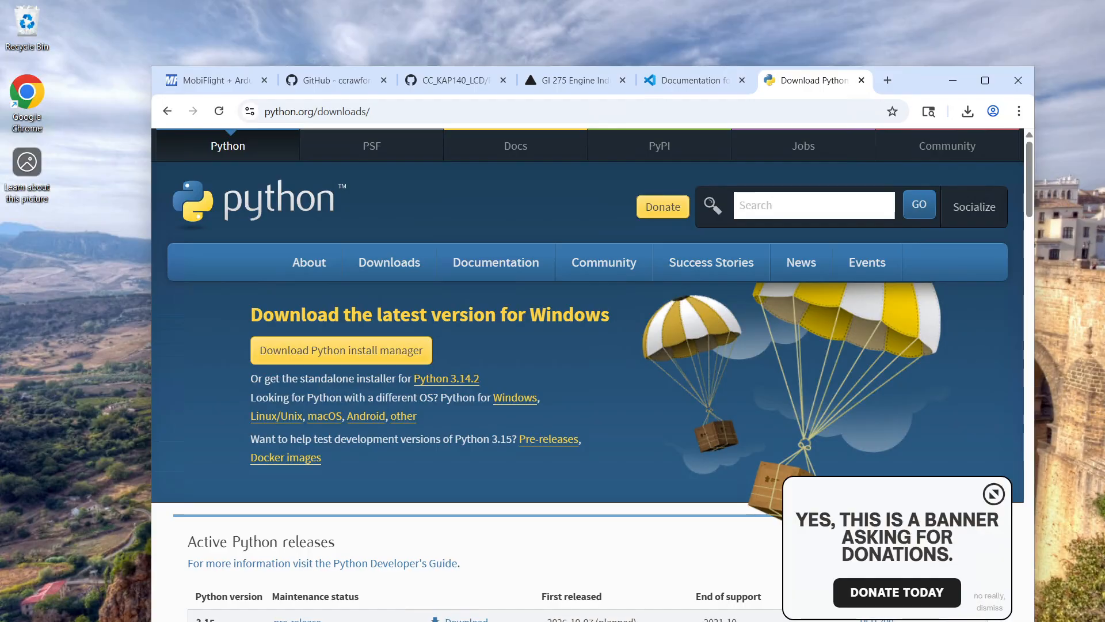
Launch Windows Terminal with the run command wt
key("super")
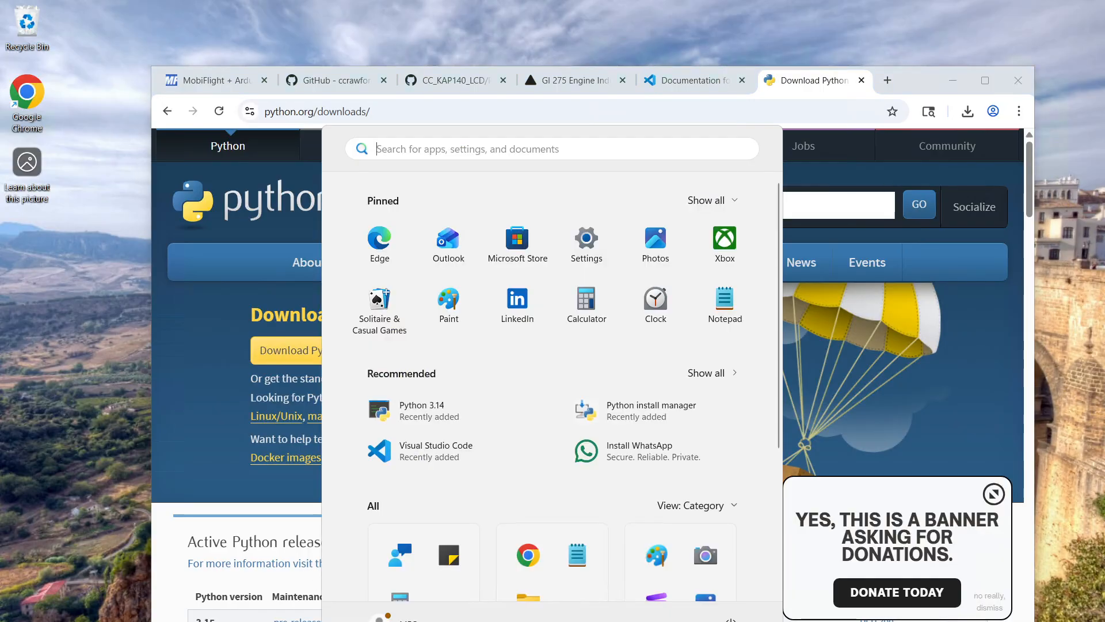
key("super+x")
key("Escape")
key("super+r")
type("wt")
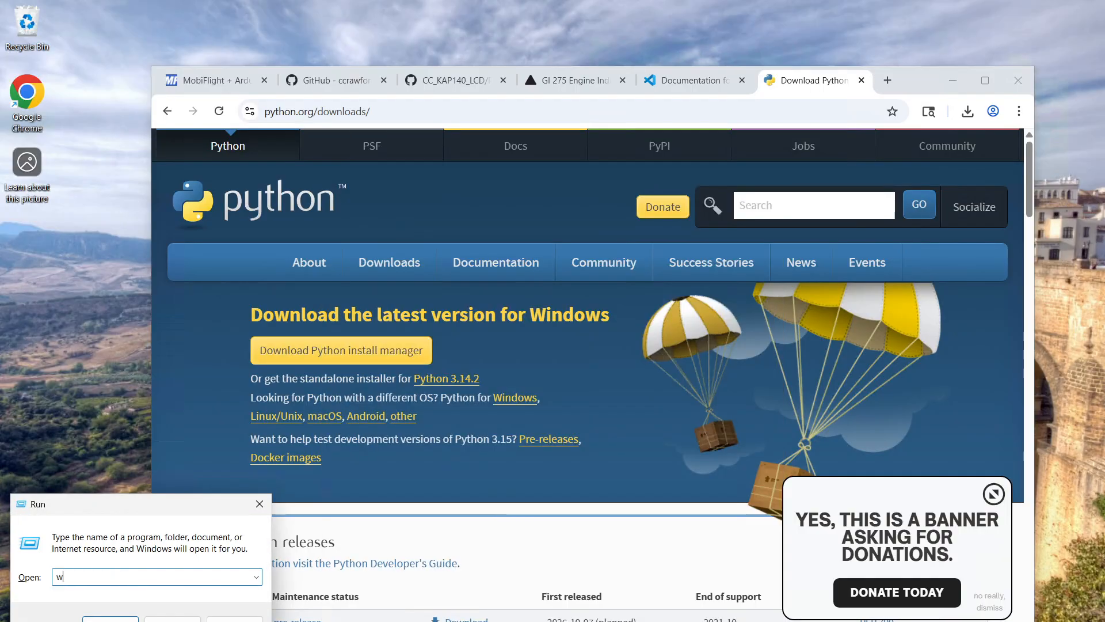
key("Return")
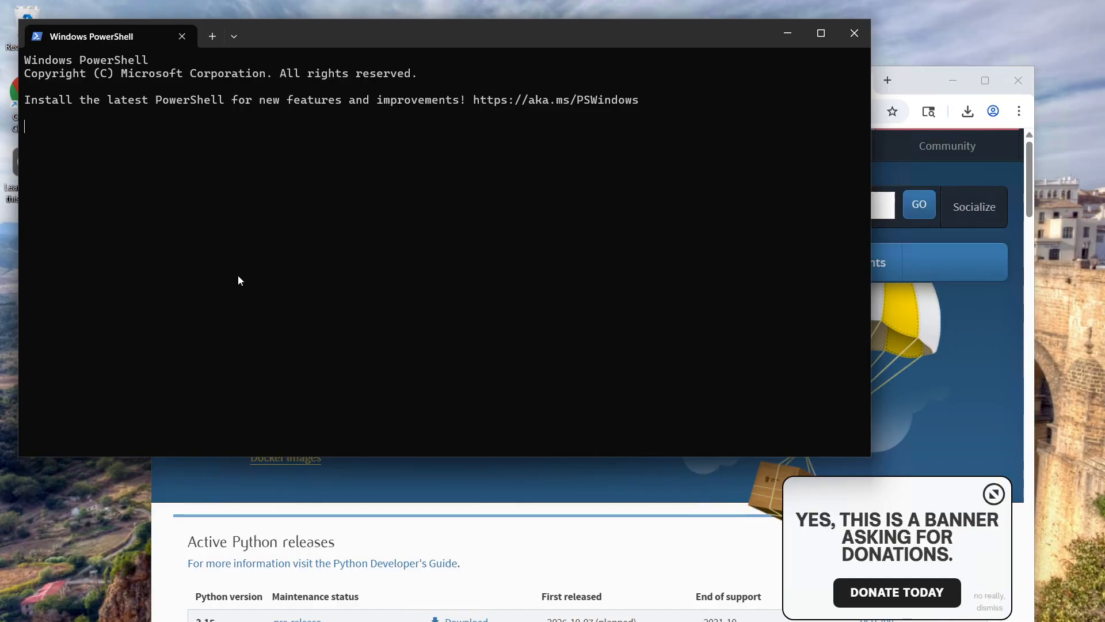
Query the installed Python version in PowerShell with python --version
type("python")
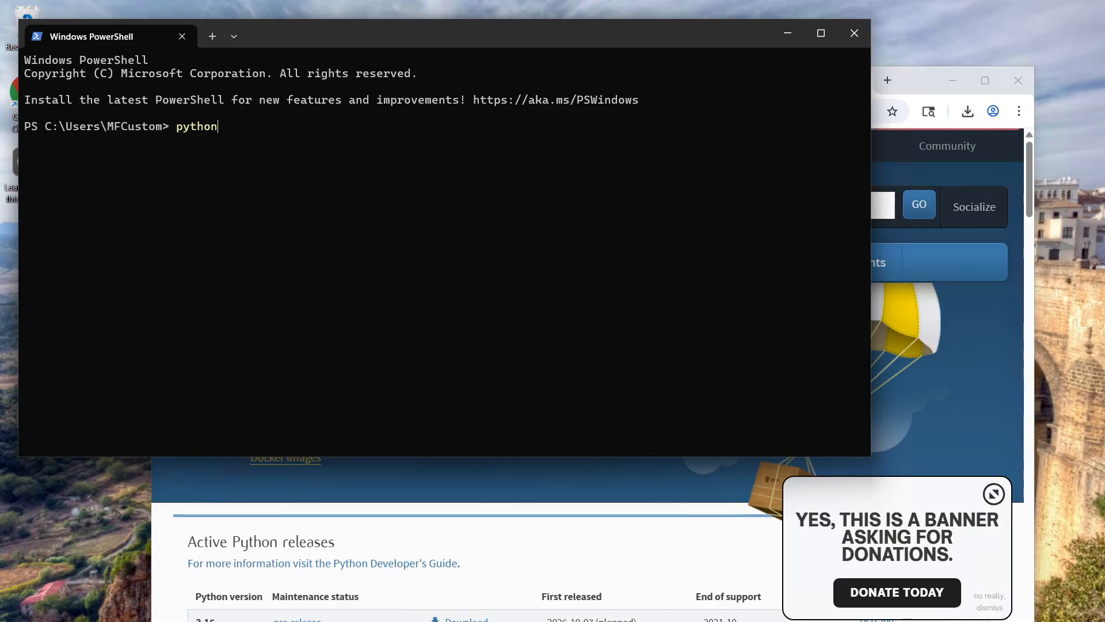
type(" --version\\")
key("Return")
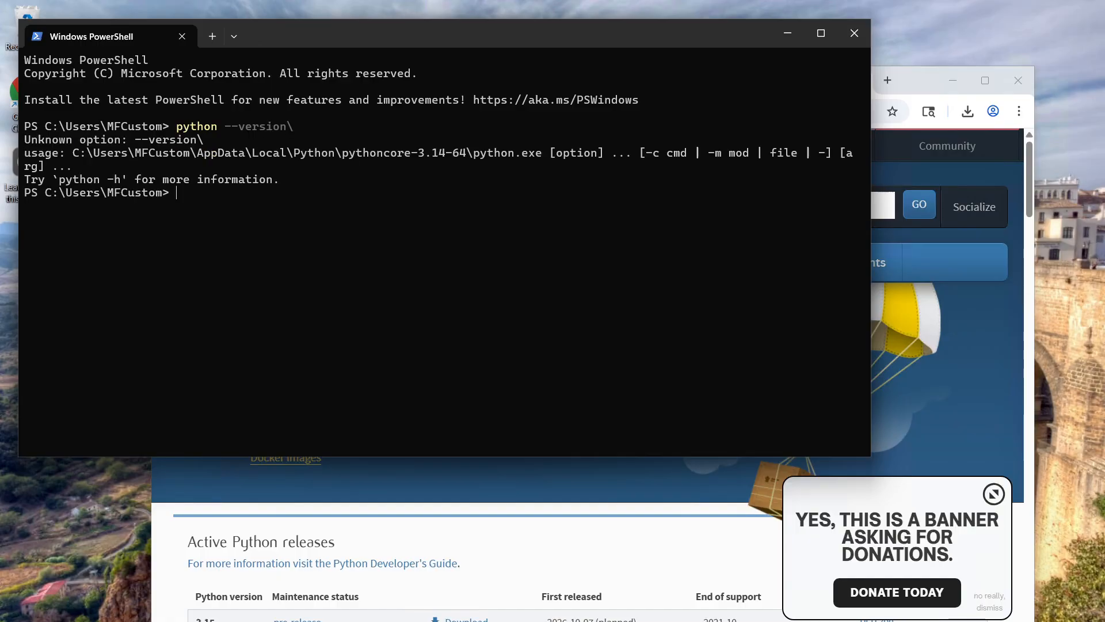
type("python --")
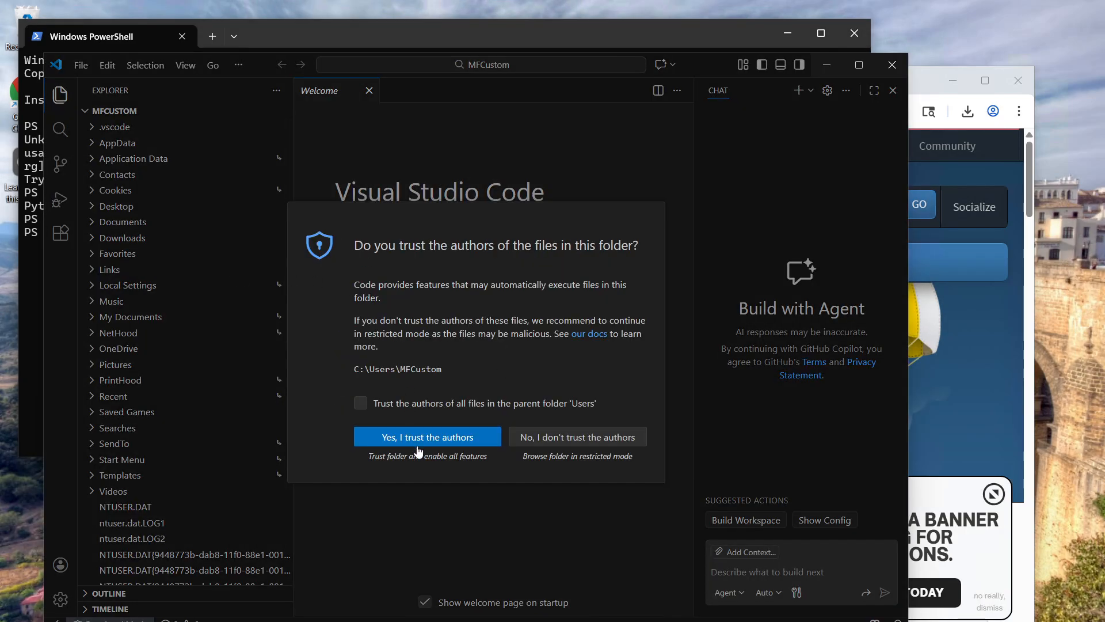
Trust the authors of the user folder opened in Visual Studio Code, and close the editor
left_click(418, 445)
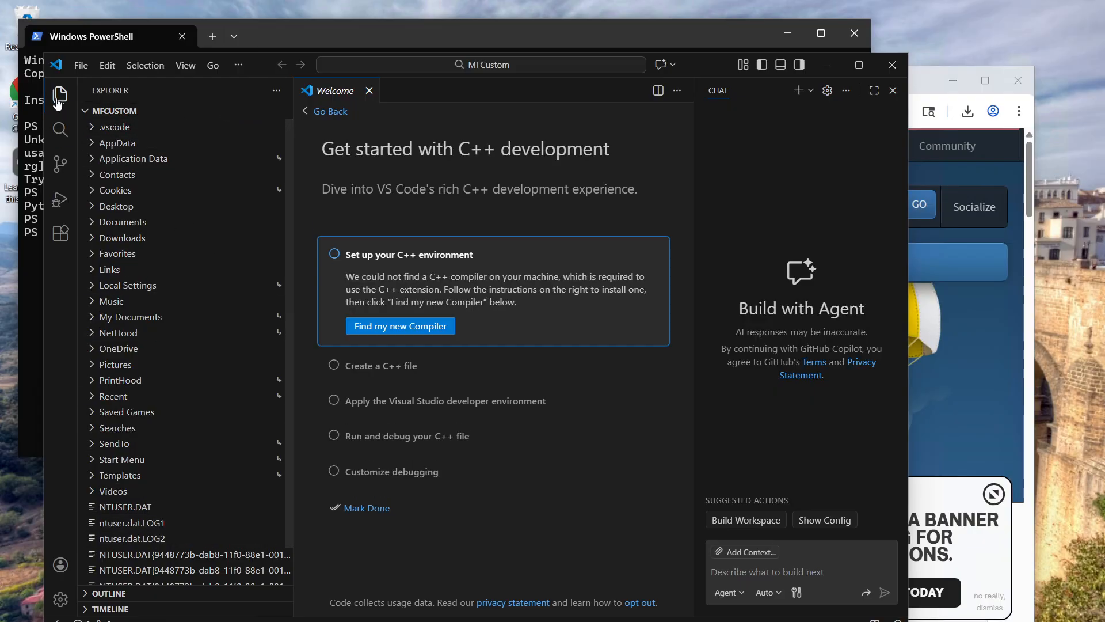
left_click(892, 65)
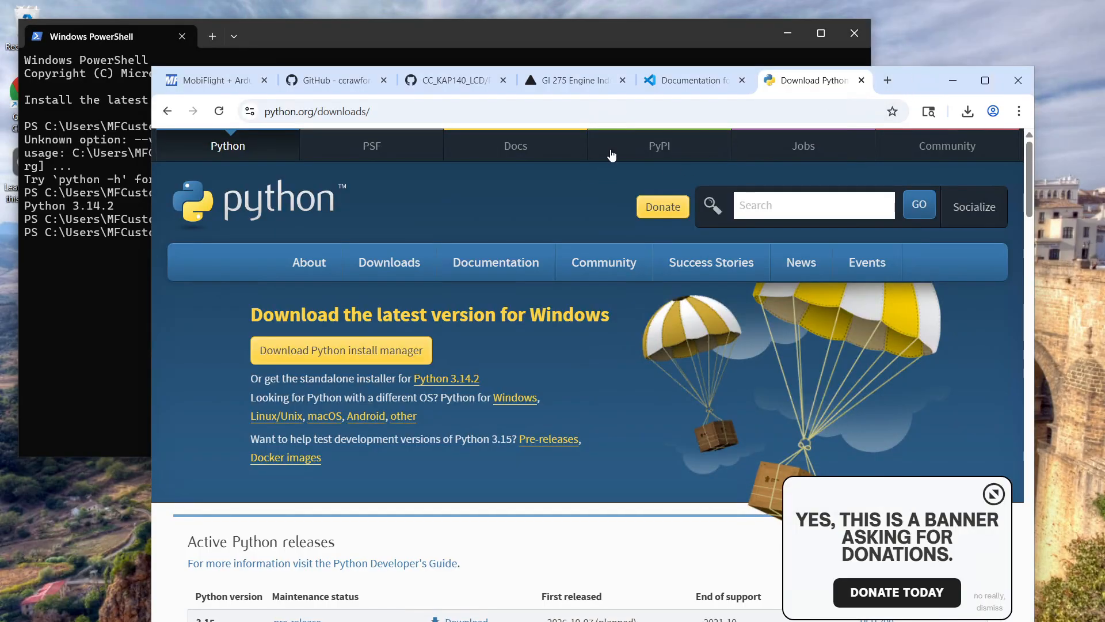
Search Google for "git install" in the current Chrome tab
left_click(473, 108)
type("gi")
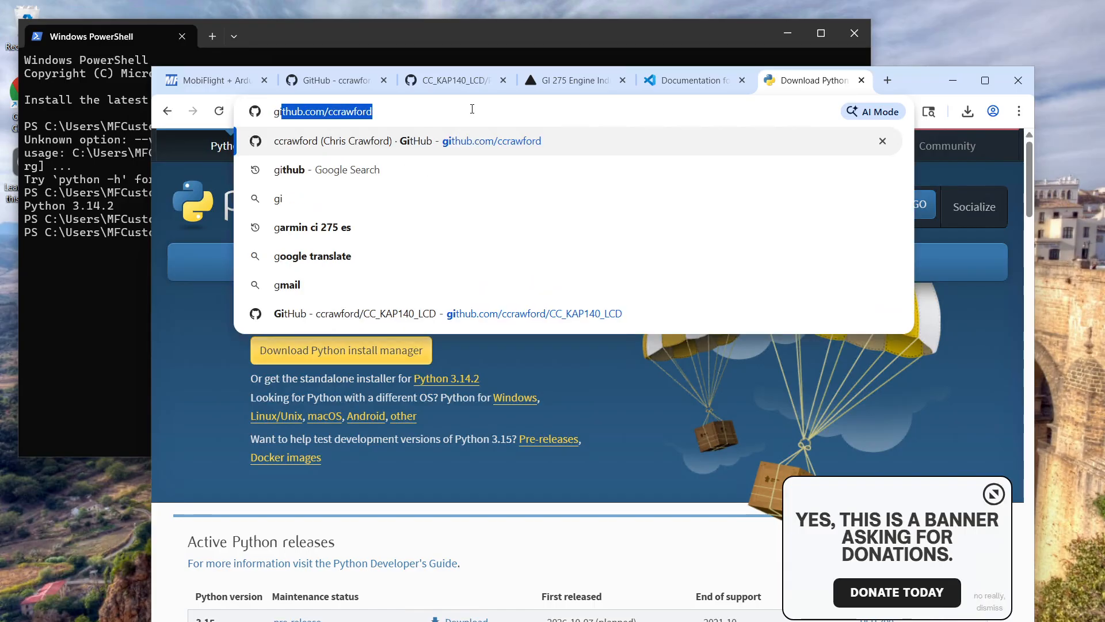
type("t install")
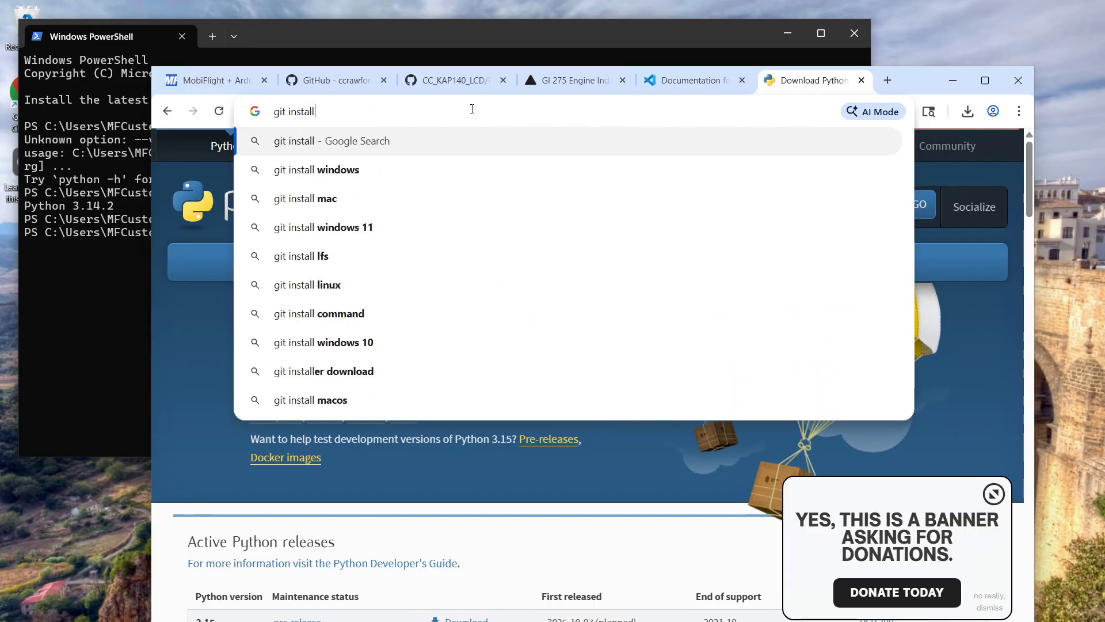
key("Return")
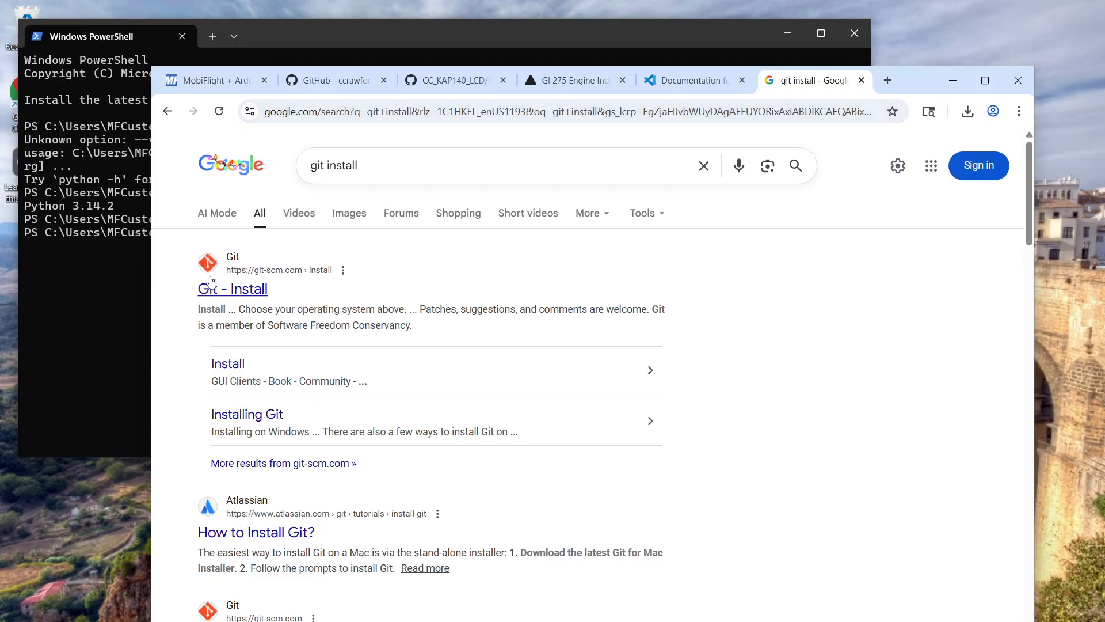
Download the latest x64 version of Git for Windows from the git-scm.com install page
left_click(222, 295)
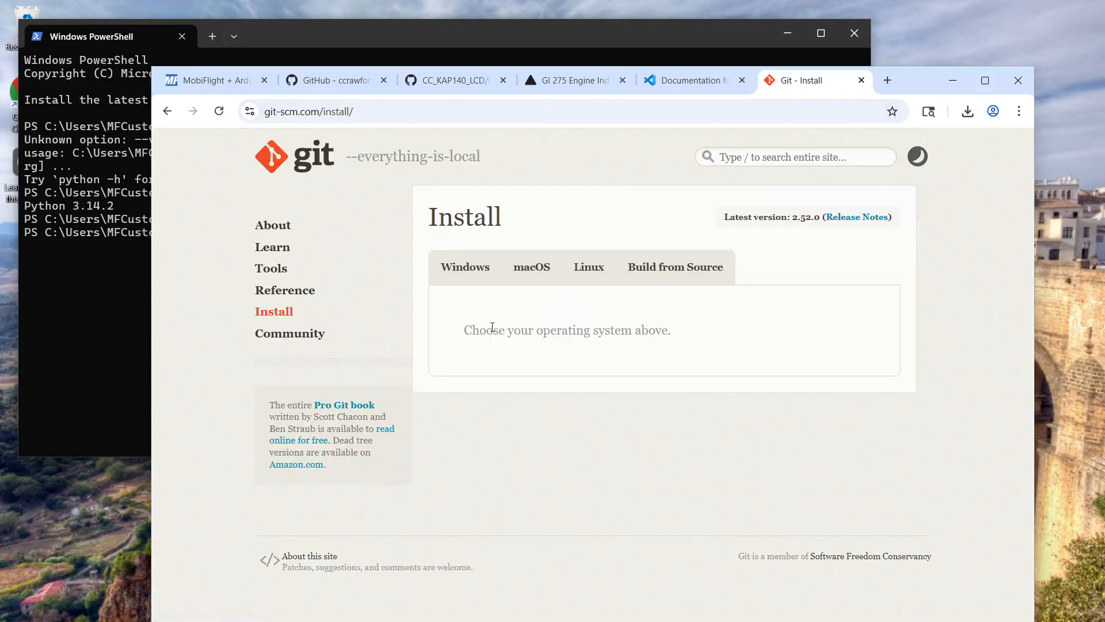
left_click(464, 264)
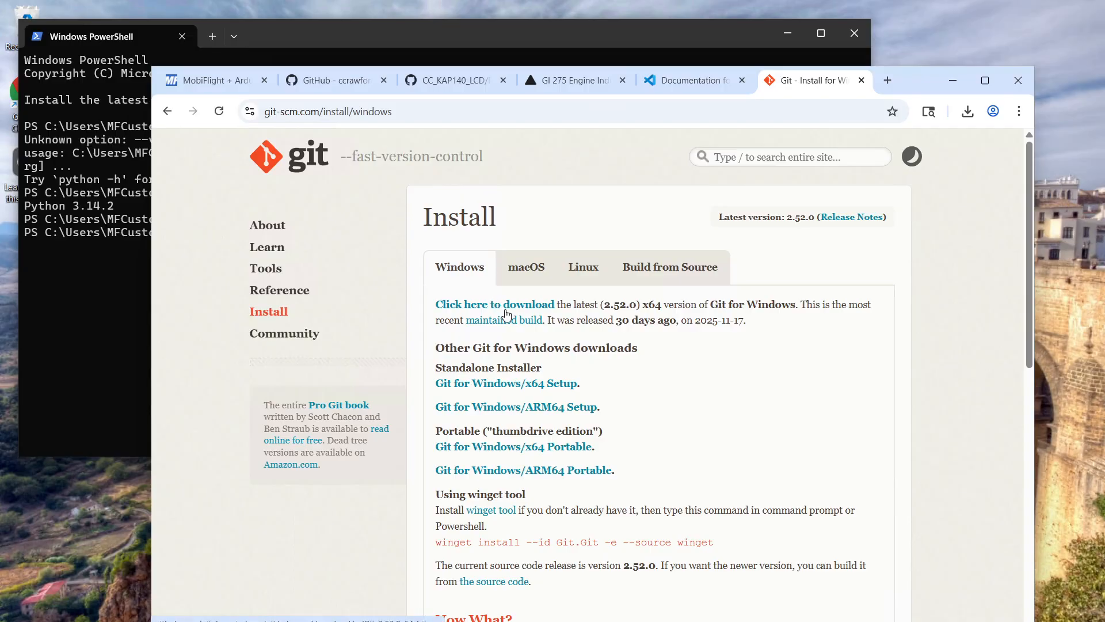
left_click(506, 311)
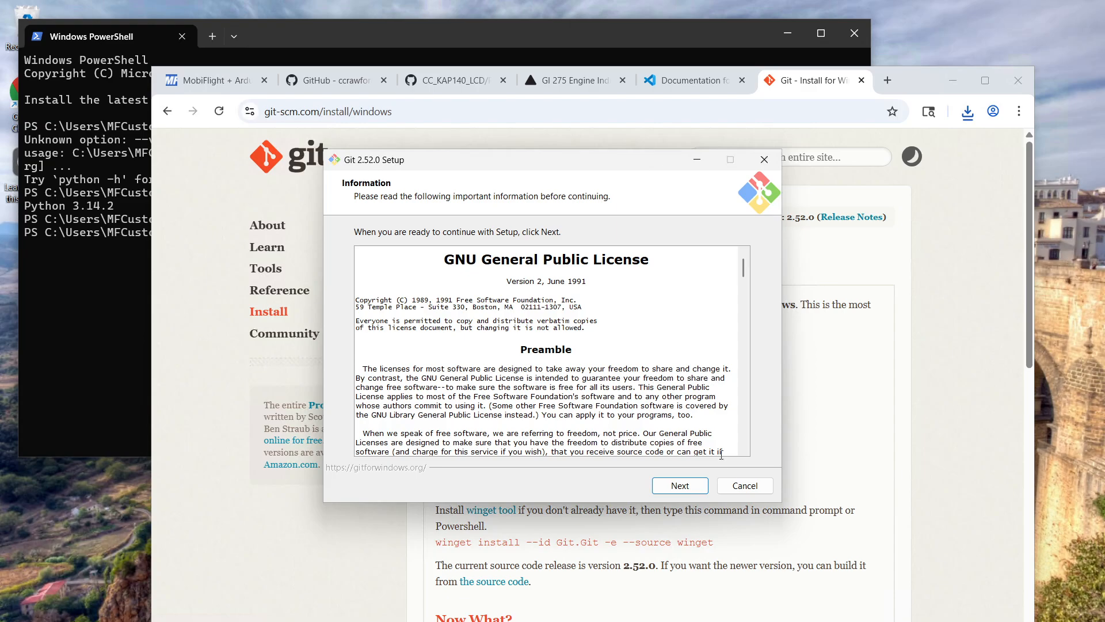
Proceed through Git 2.52.0 Setup past the license, keeping the default components and the Start Menu folder Git
left_click(684, 486)
left_click(684, 484)
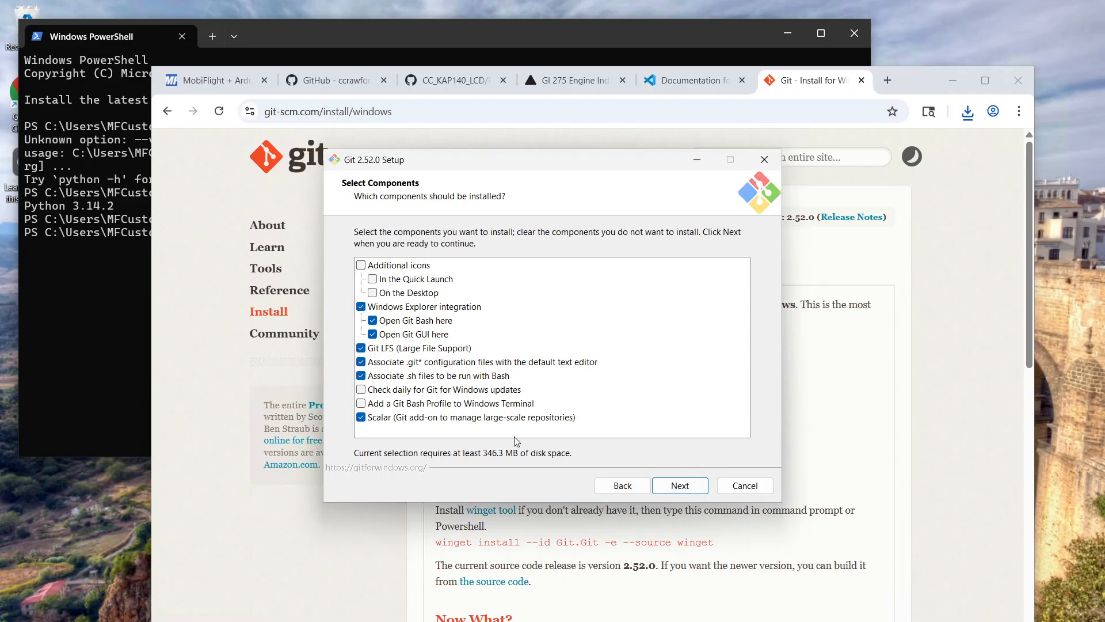
left_click(687, 490)
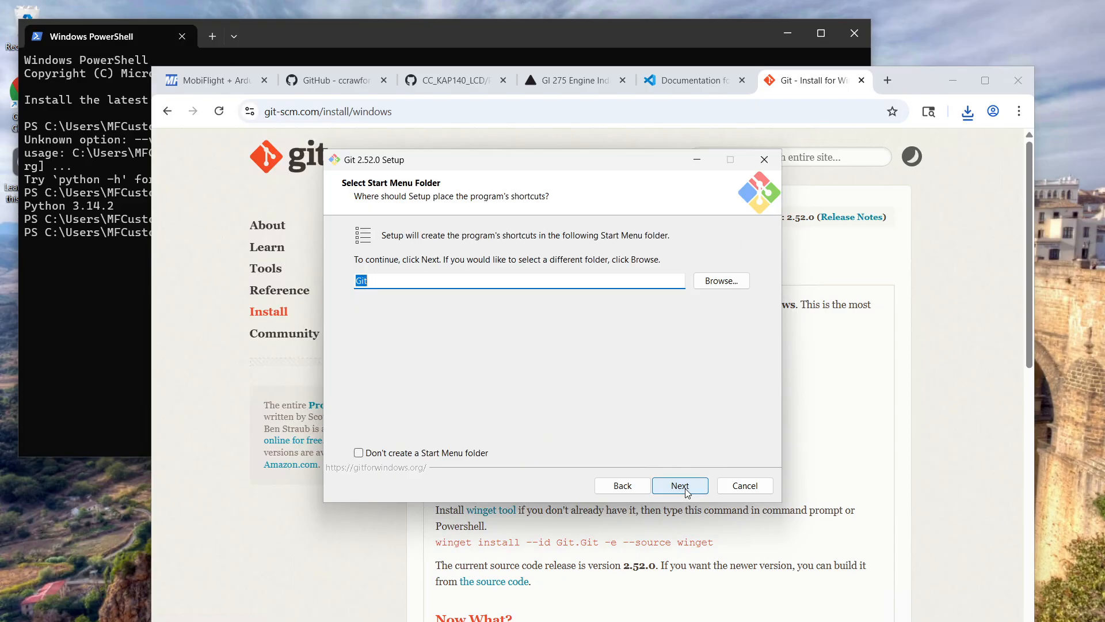
left_click(687, 491)
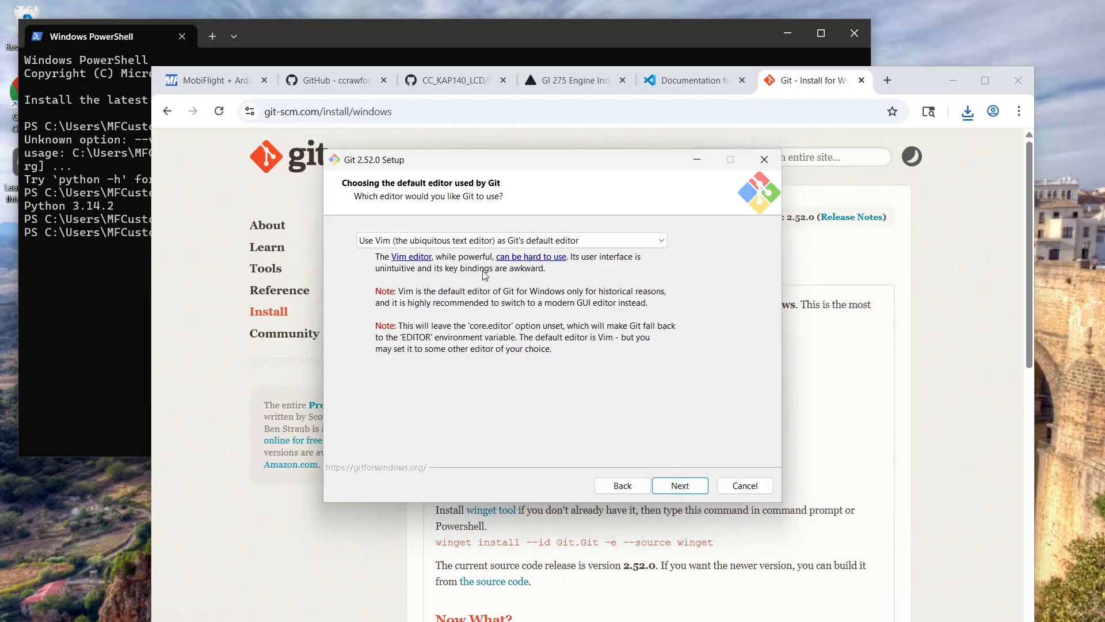
Choose Visual Studio Code as Git's default editor and let Git decide the initial branch name
left_click(441, 242)
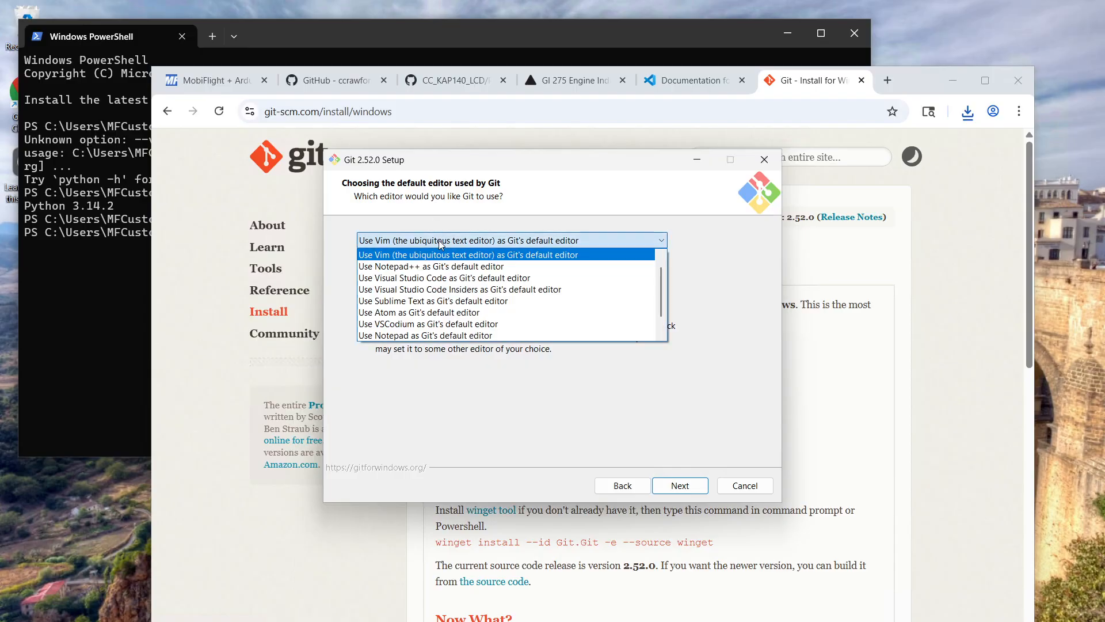
left_click(471, 279)
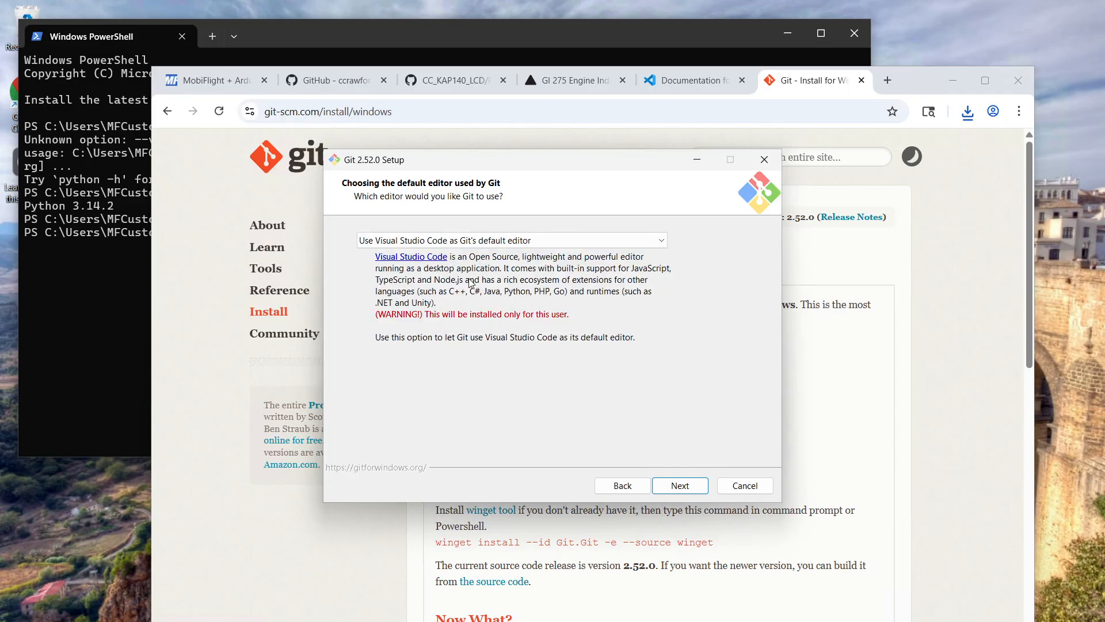
left_click(673, 488)
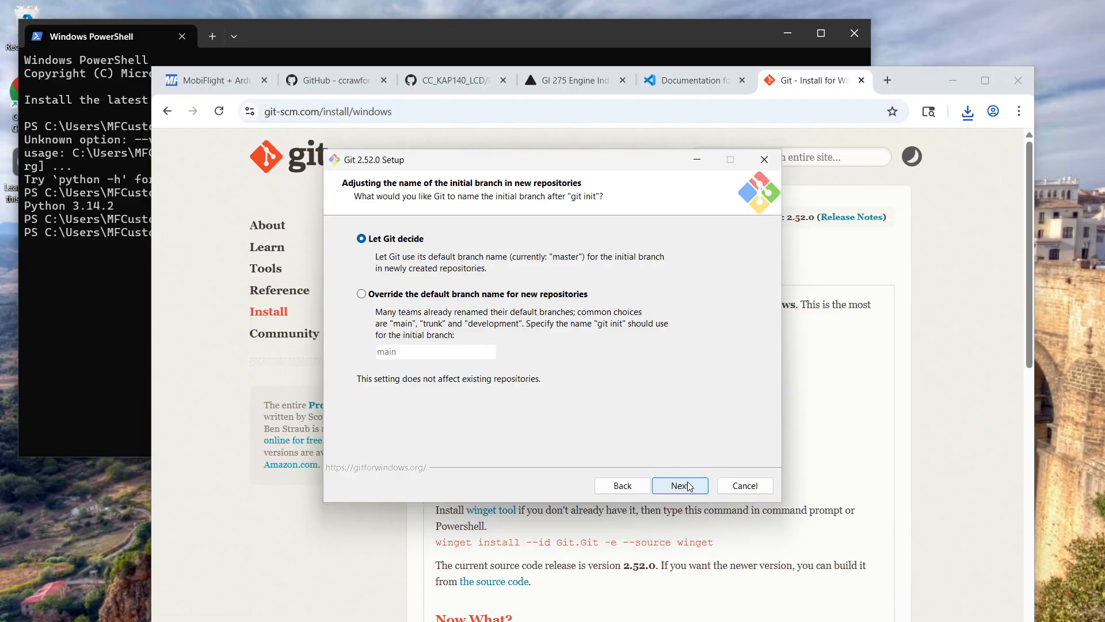
left_click(695, 489)
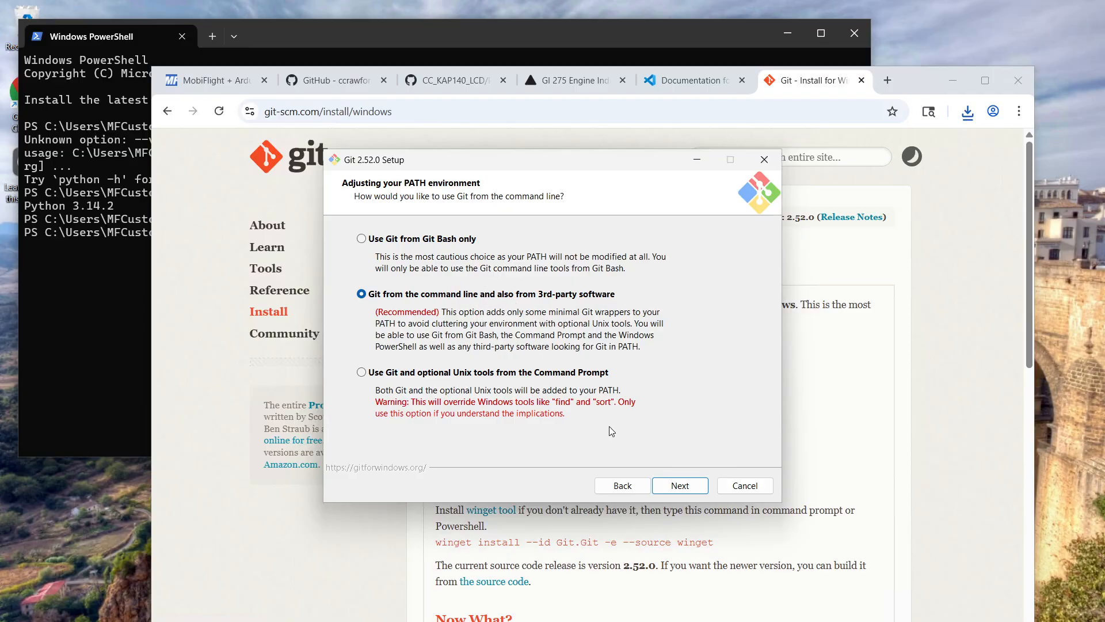
Keep Git available from the command line and 3rd-party software, bundled OpenSSH, and Windows-style checkout with Unix-style commit line endings
left_click(690, 489)
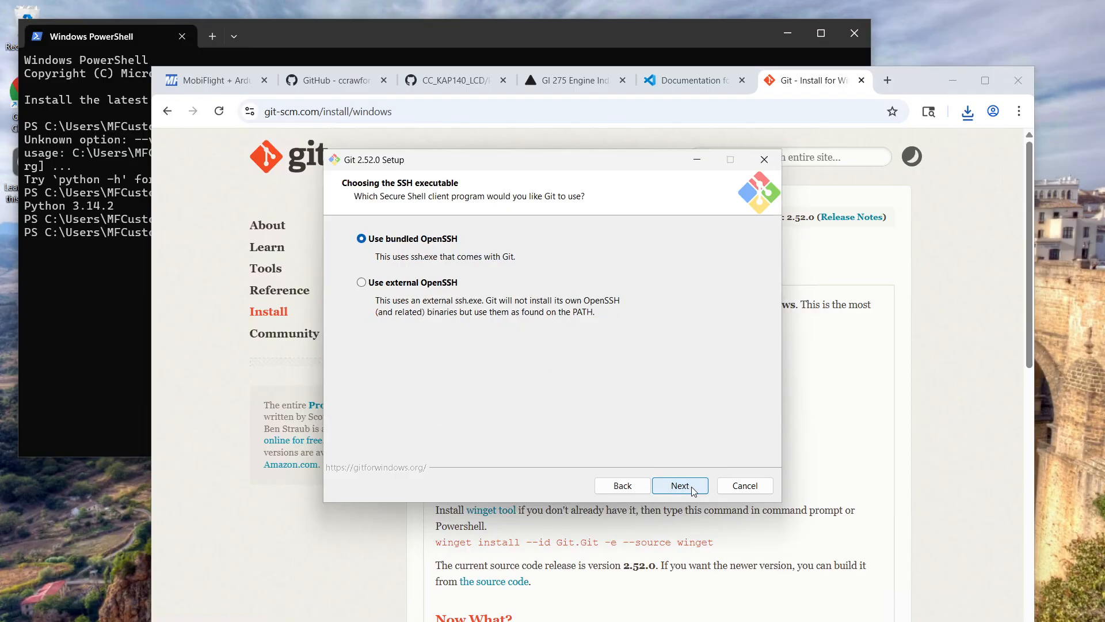
left_click(693, 491)
left_click(695, 492)
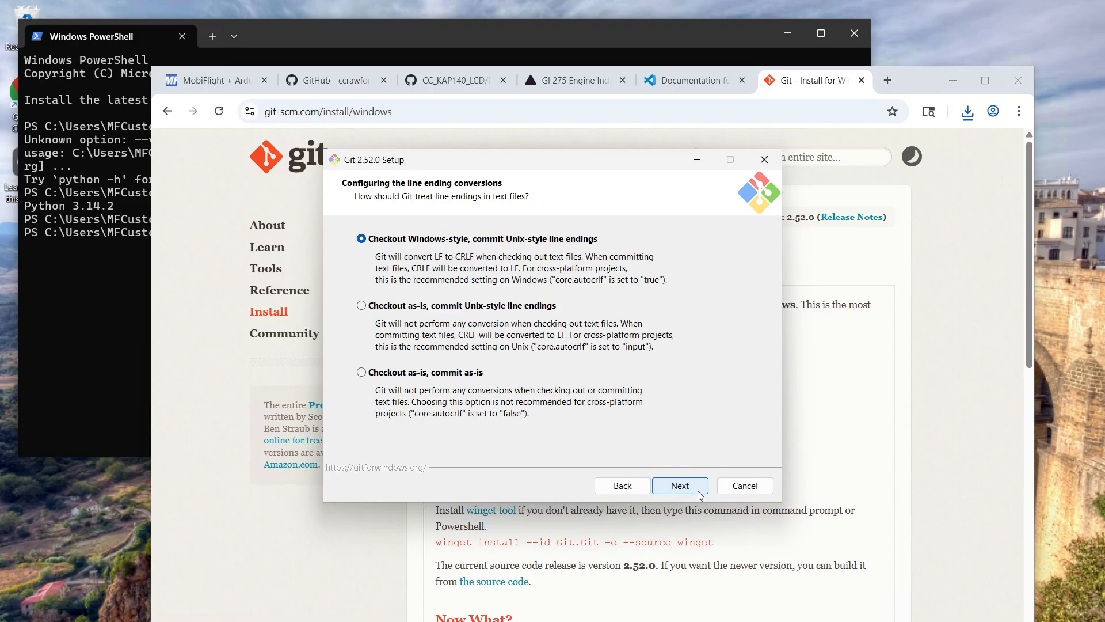
left_click(699, 493)
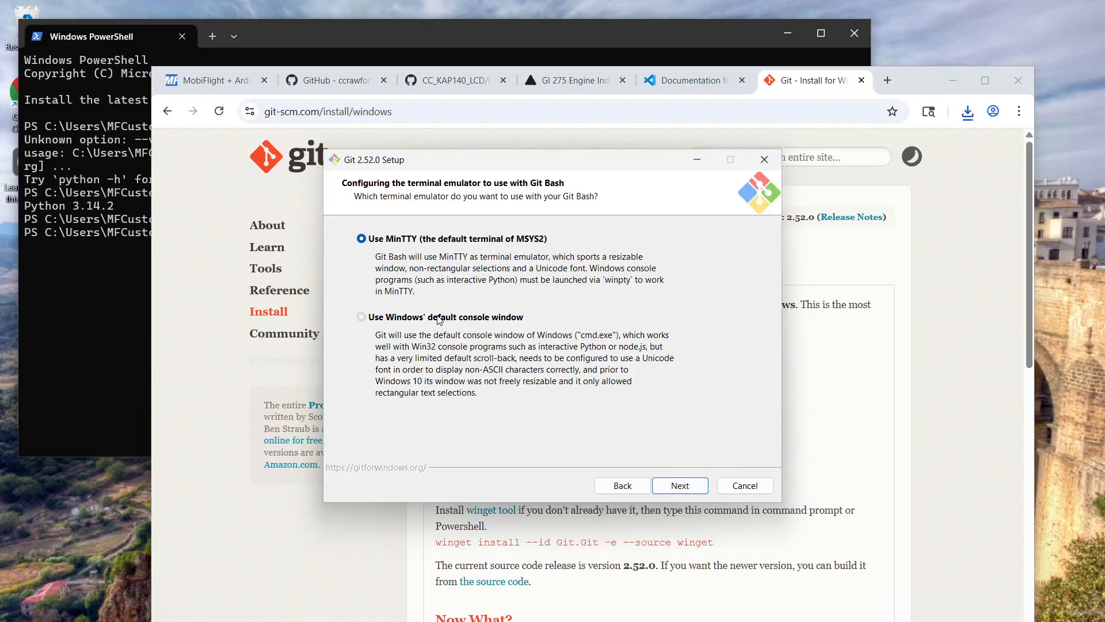
Use Windows' default console window for Git Bash, keeping Fast-forward or merge for git pull and Git Credential Manager as credential helper
left_click(440, 320)
left_click(679, 487)
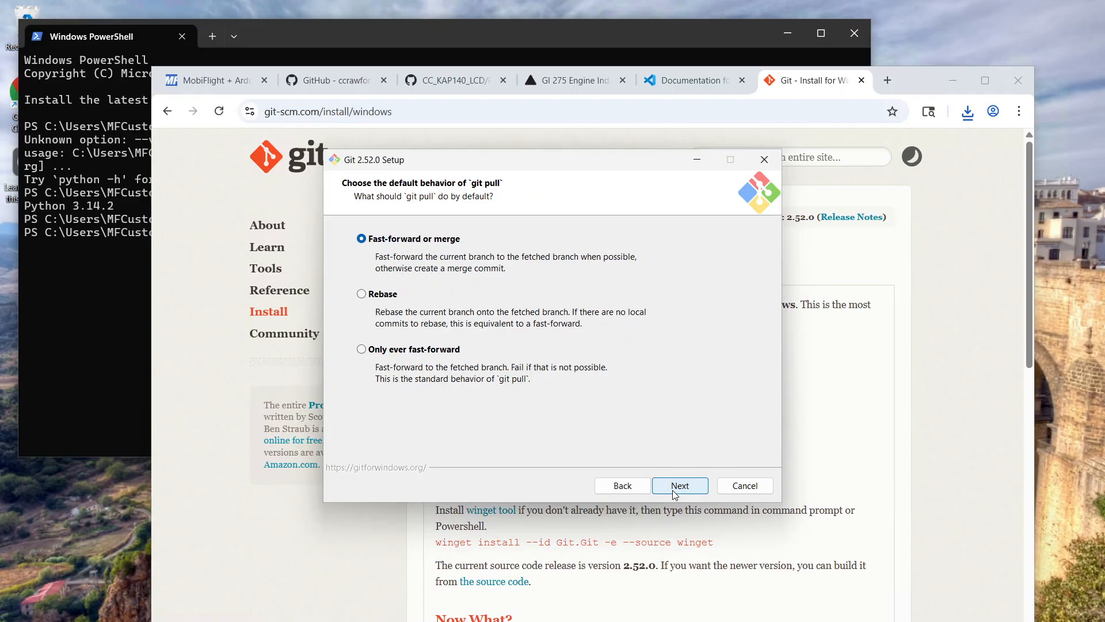
left_click(676, 492)
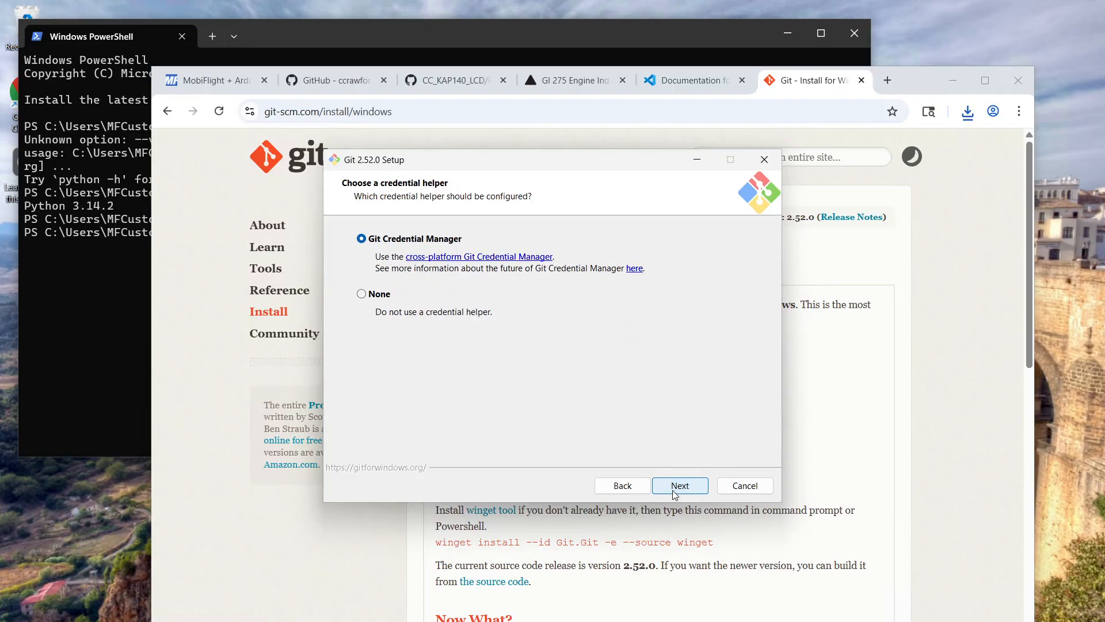
left_click(675, 492)
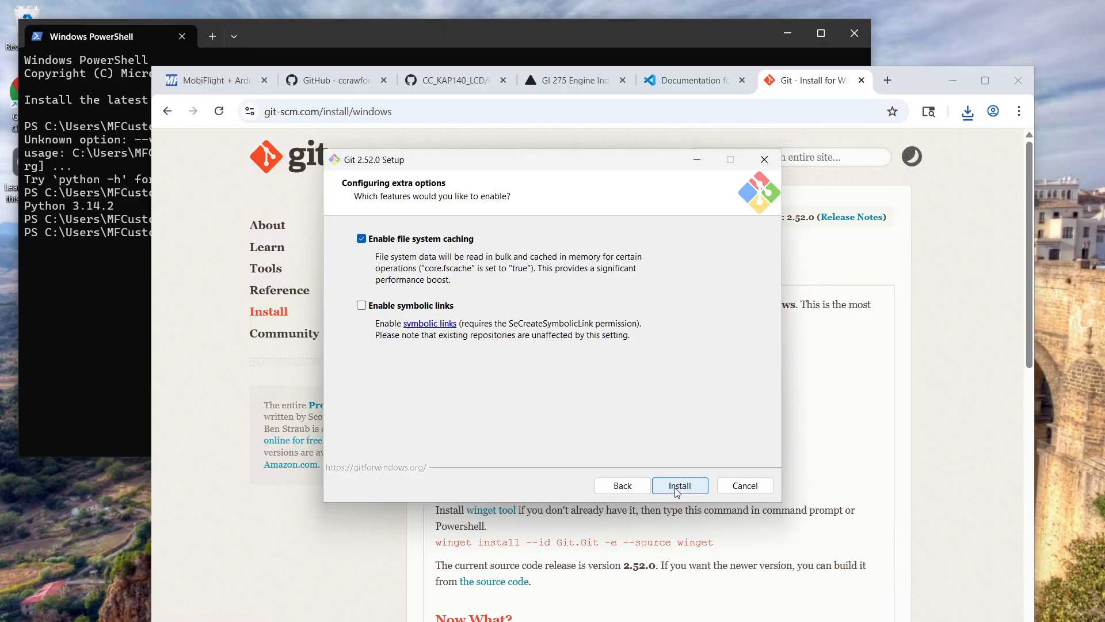
Install Git with file system caching enabled and finish the setup without viewing the release notes
left_click(677, 489)
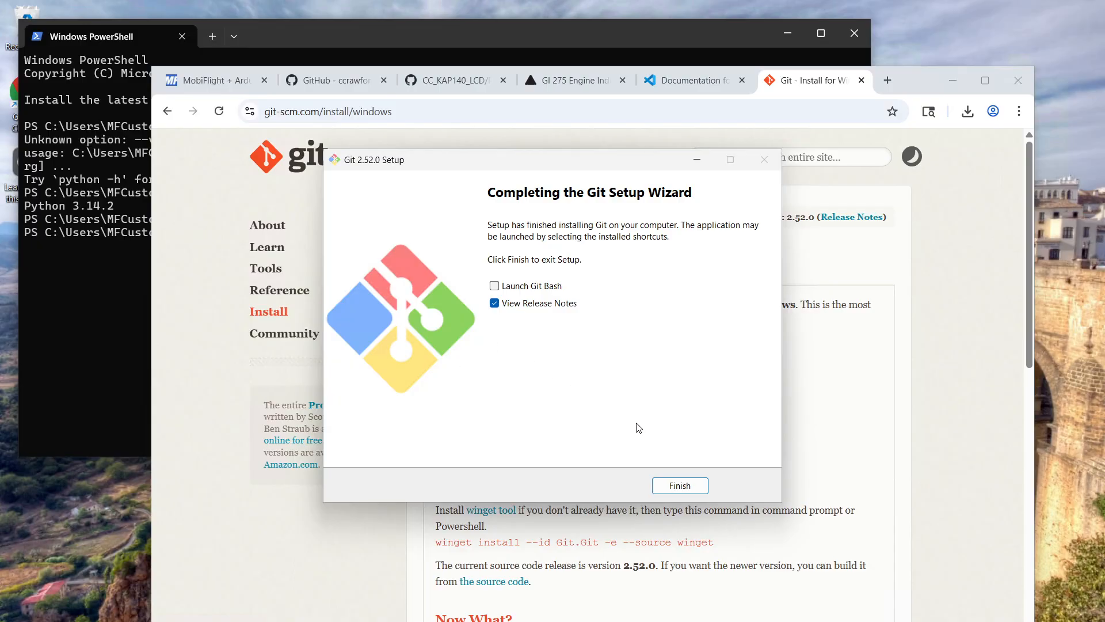
left_click(546, 303)
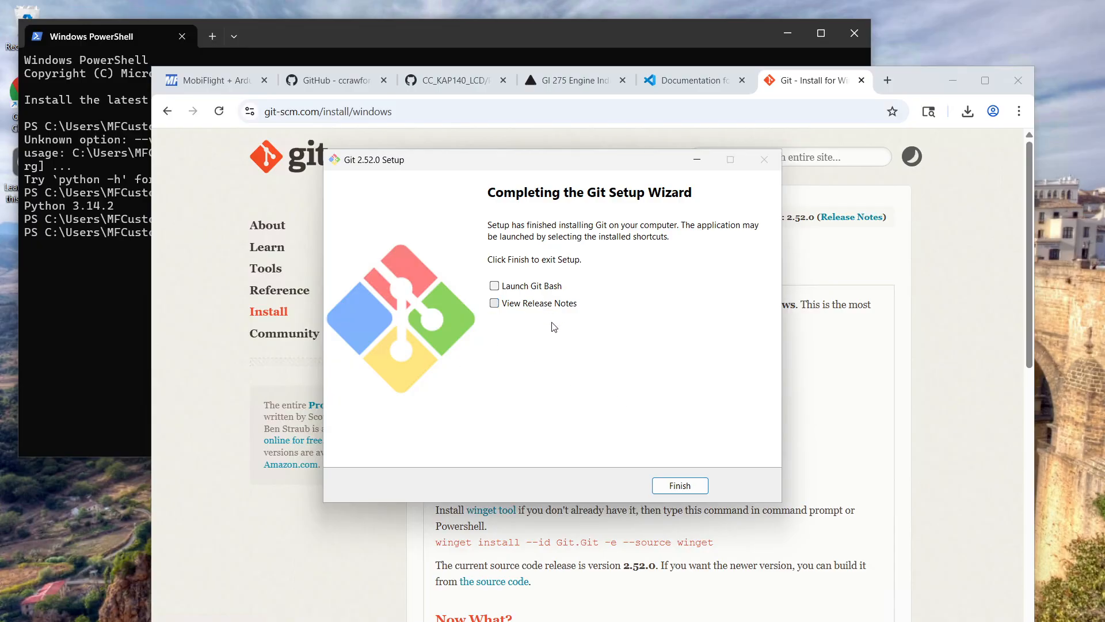
left_click(676, 488)
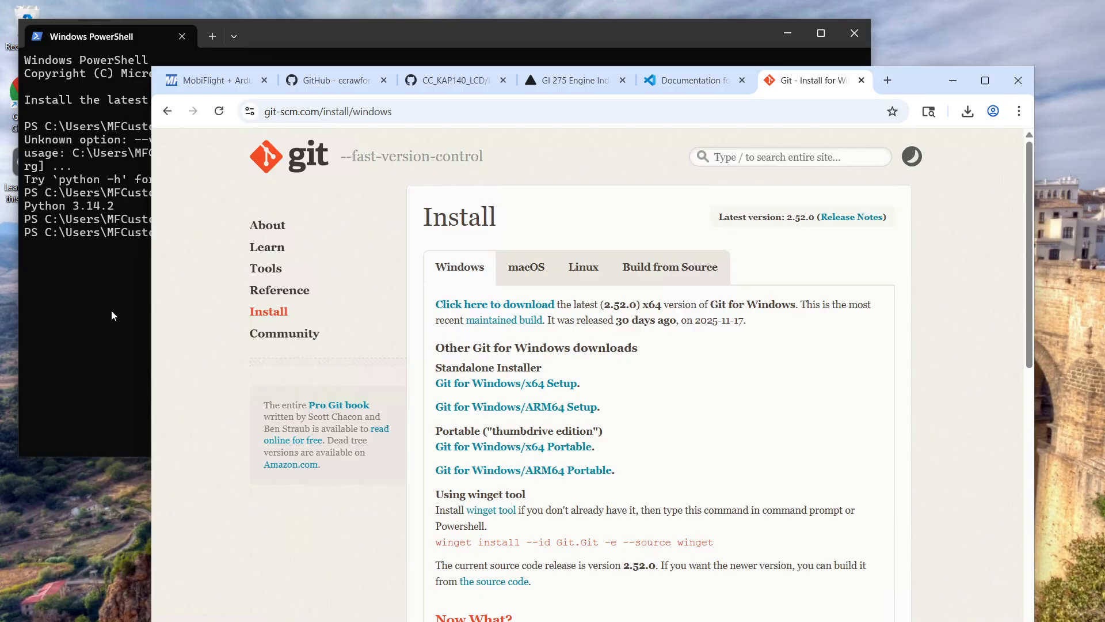
Launch Visual Studio Code through a Windows search for "vs c" and pin it to the taskbar
left_click(101, 328)
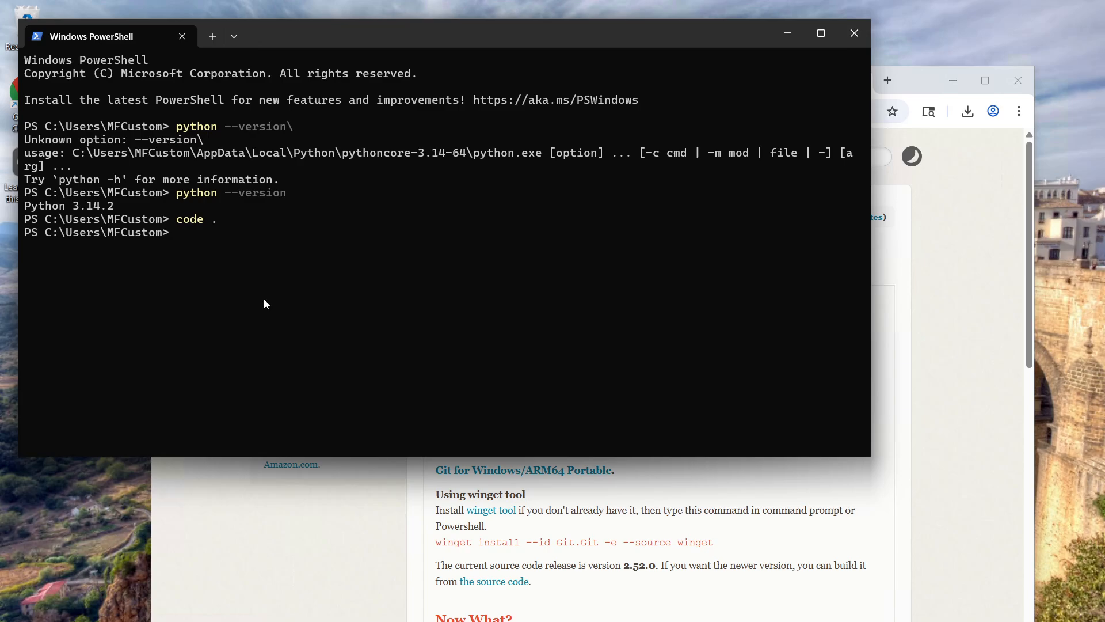
key("super")
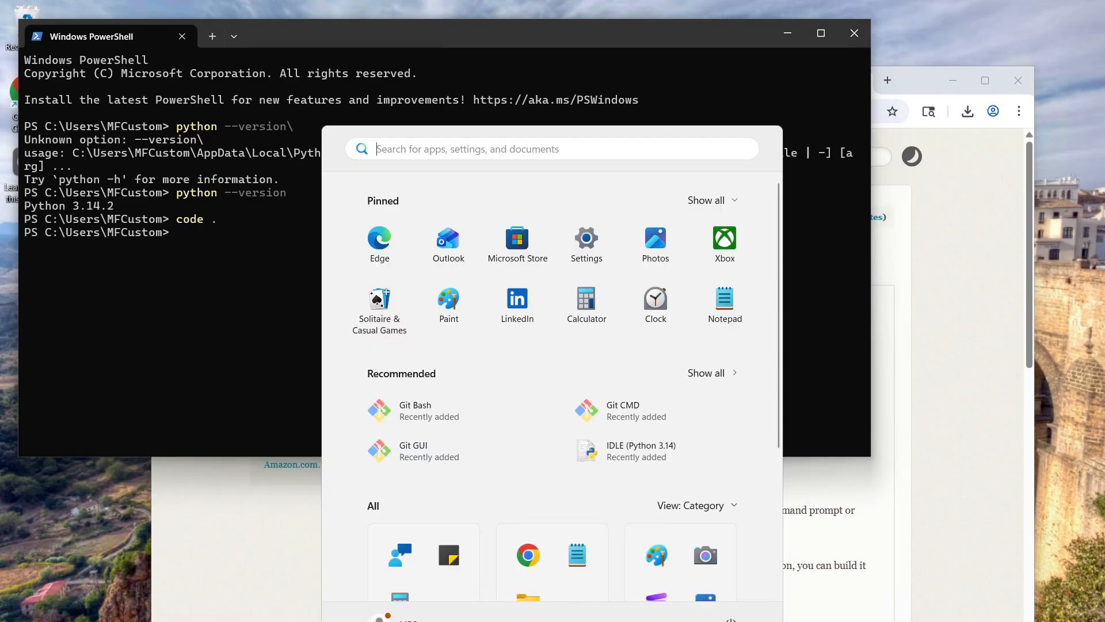
type("vs c")
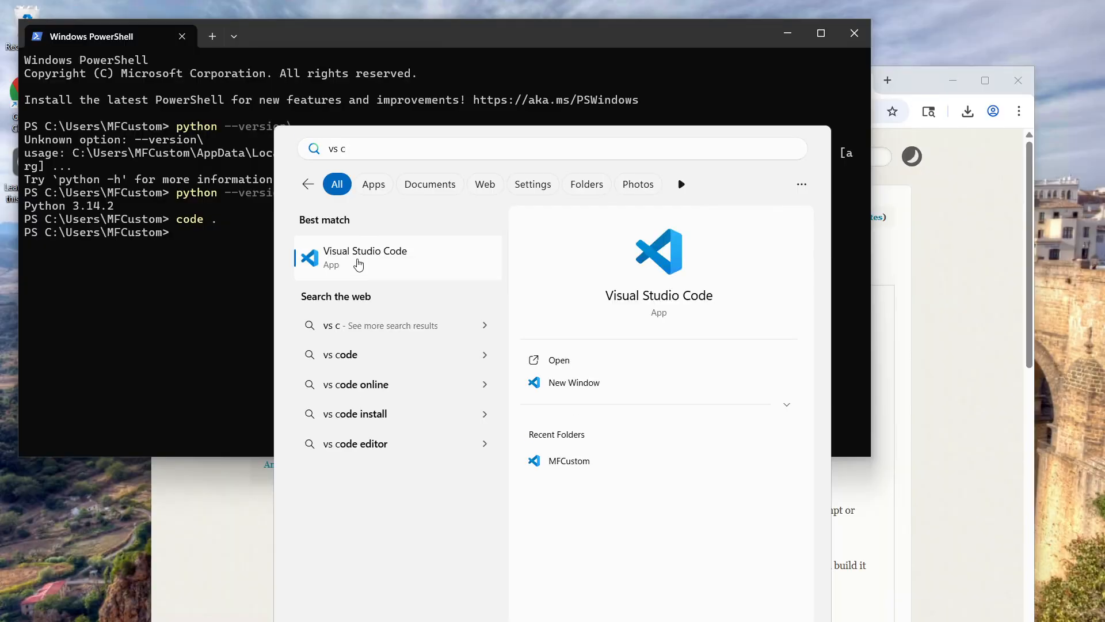
left_click(389, 255)
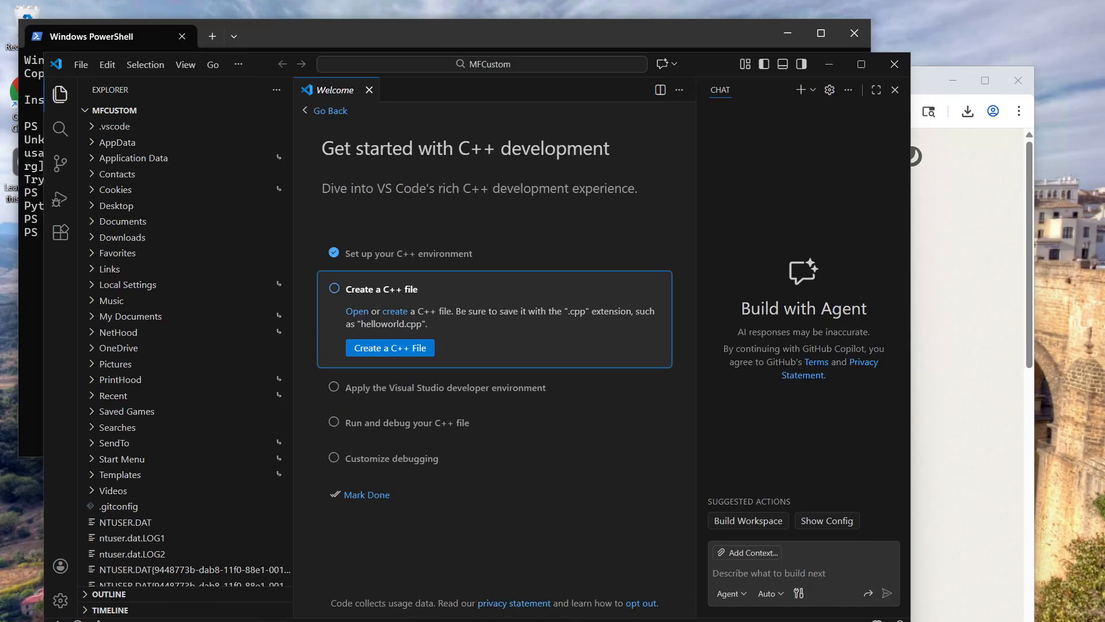
right_click(631, 621)
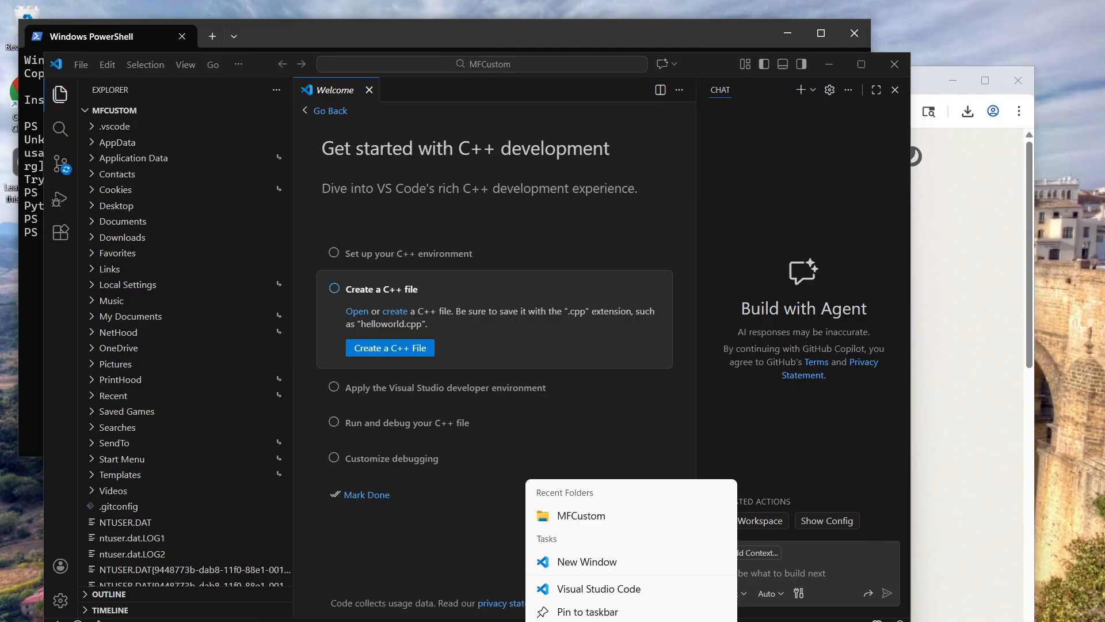
left_click(599, 616)
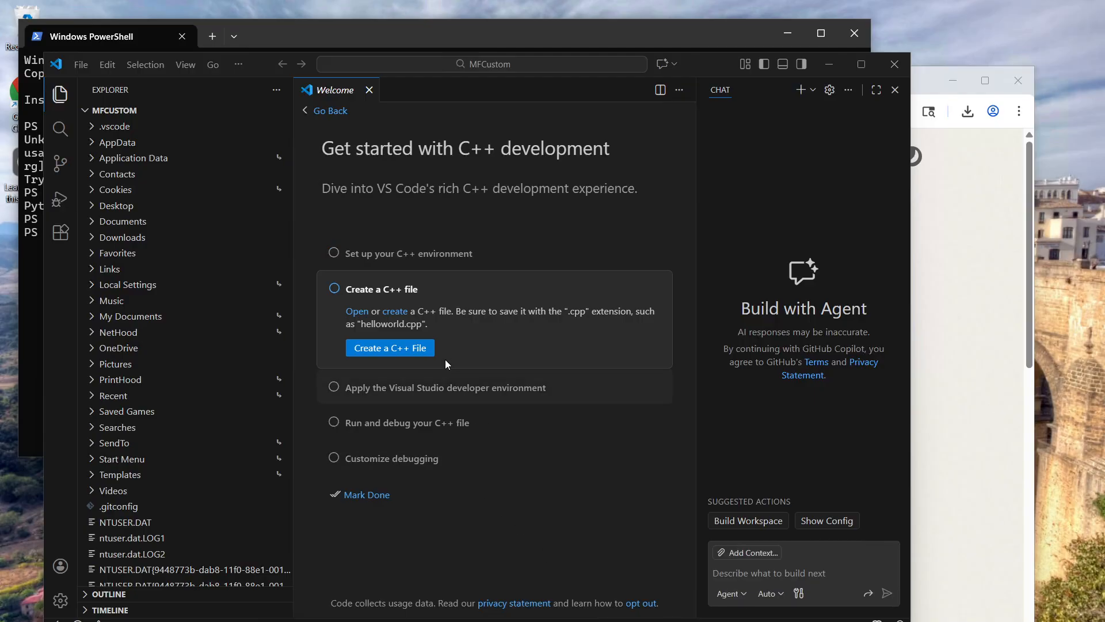
Find the PlatformIO IDE extension in the marketplace and install it, trusting the publisher PlatformIO
left_click(60, 236)
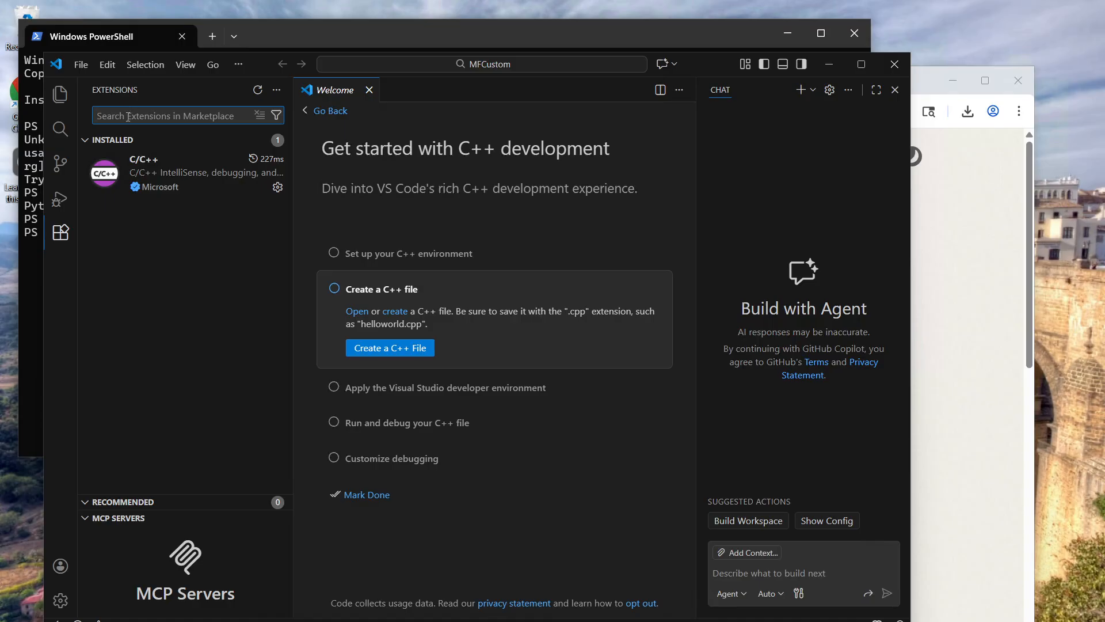
type("platformio")
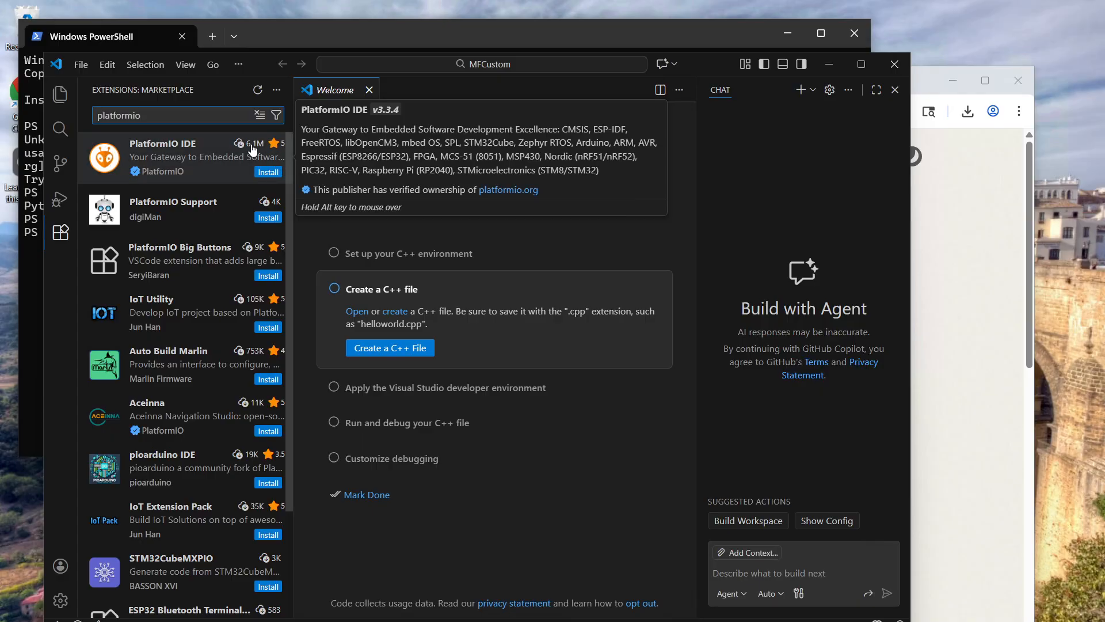
left_click(266, 173)
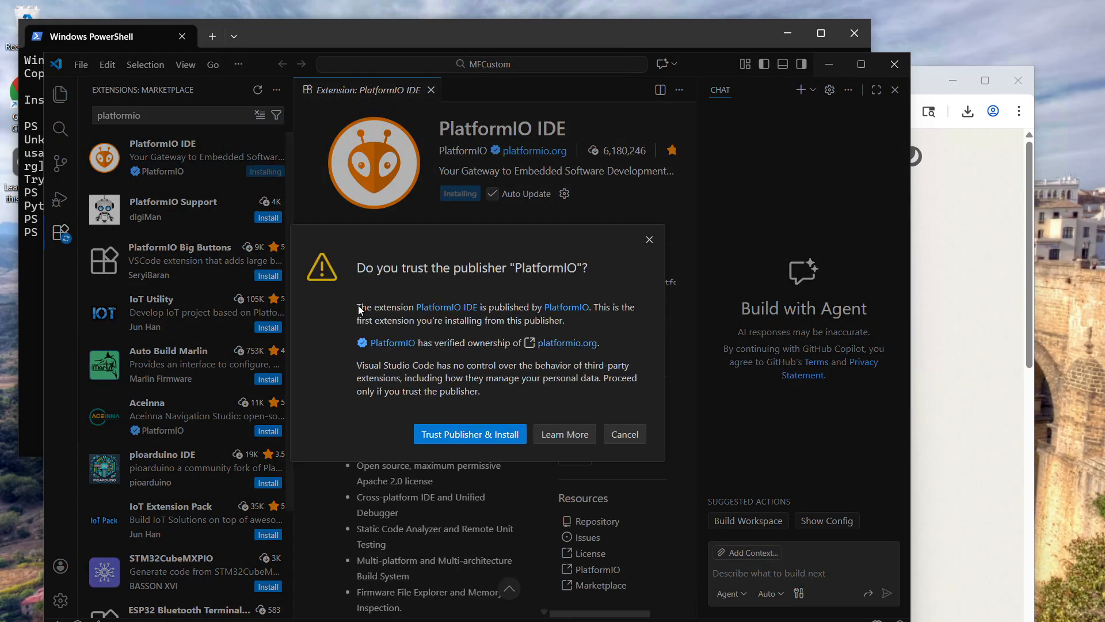
left_click(459, 434)
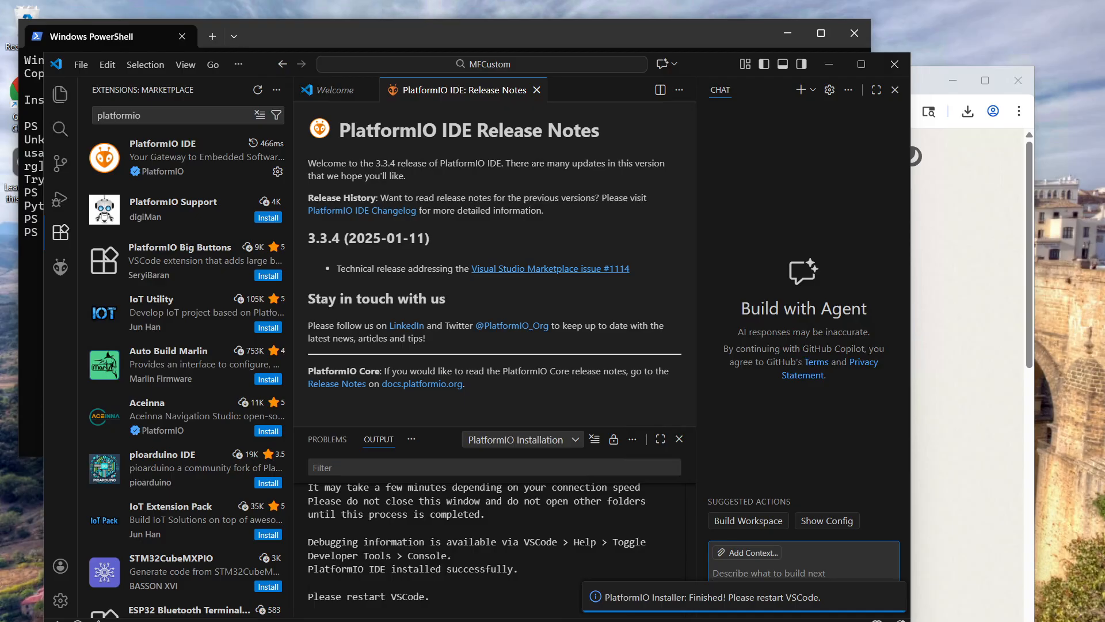
Restart Visual Studio Code to complete the PlatformIO installation, open the PlatformIO view, and close the editor
left_click(895, 64)
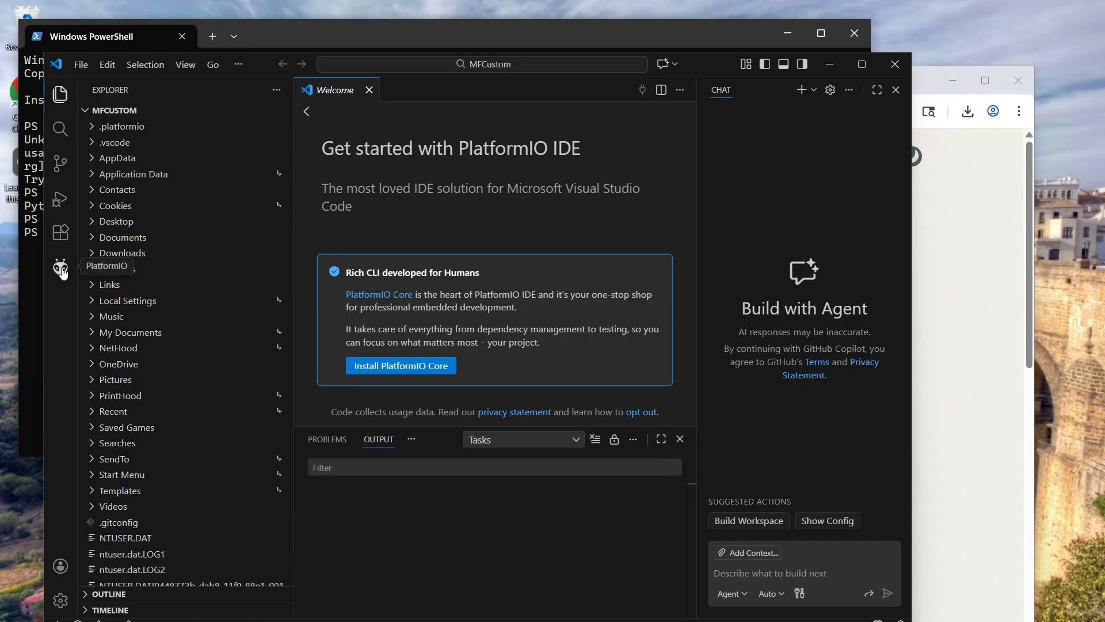
left_click(61, 269)
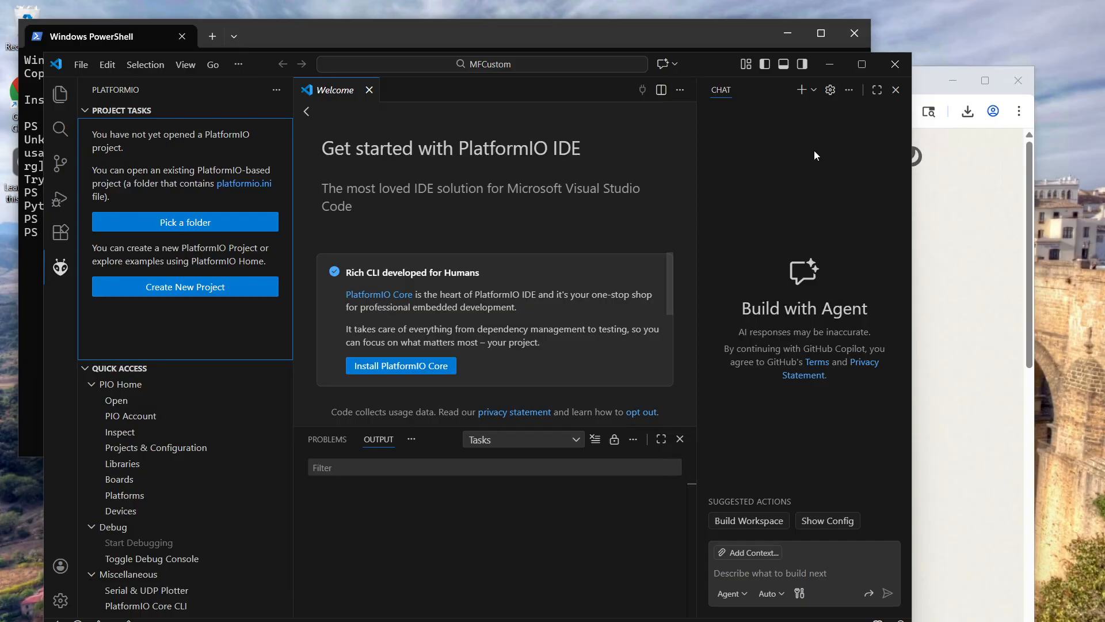
left_click(896, 64)
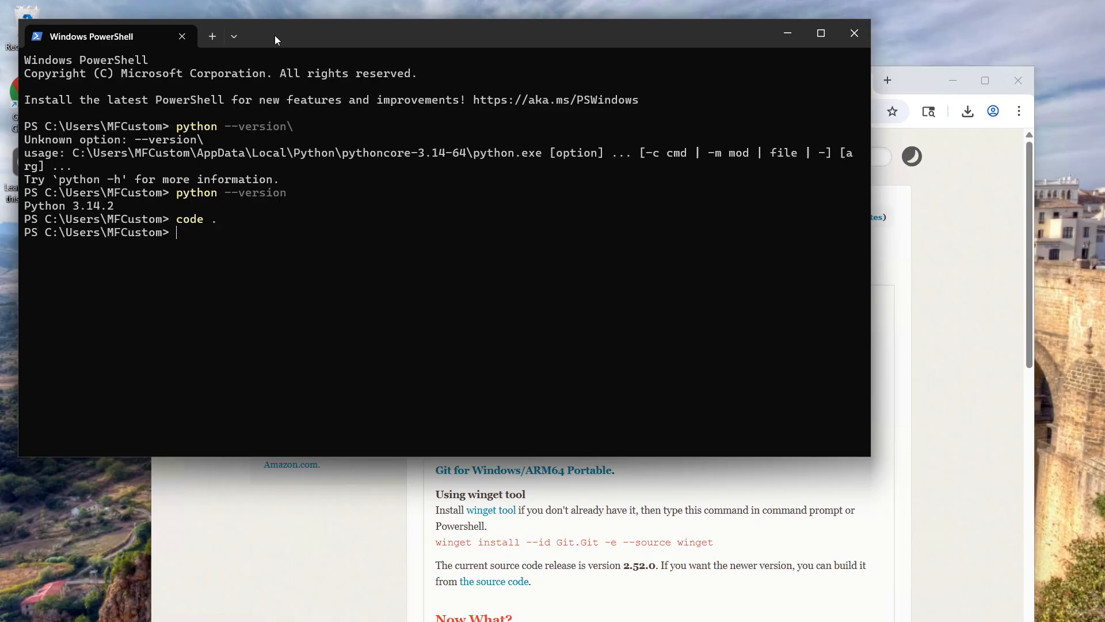
Try to change to a source directory under the user folder in PowerShell
left_click_drag(275, 36, 335, 122)
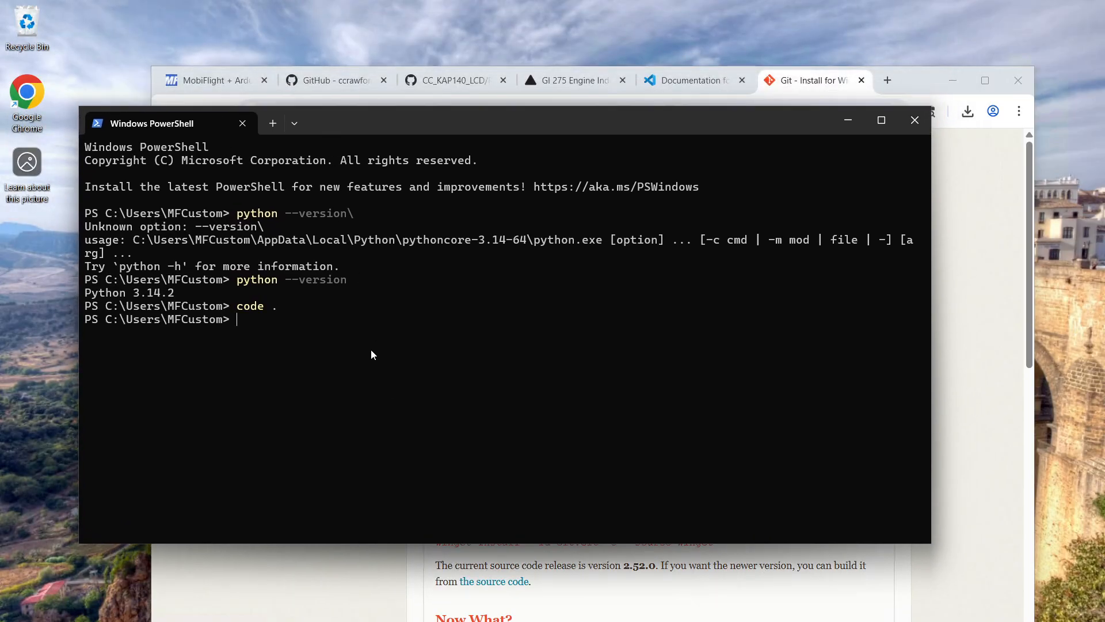
type("wt")
key("BackSpace")
key("BackSpace")
type("c")
type("d")
type(" source")
type("mkd")
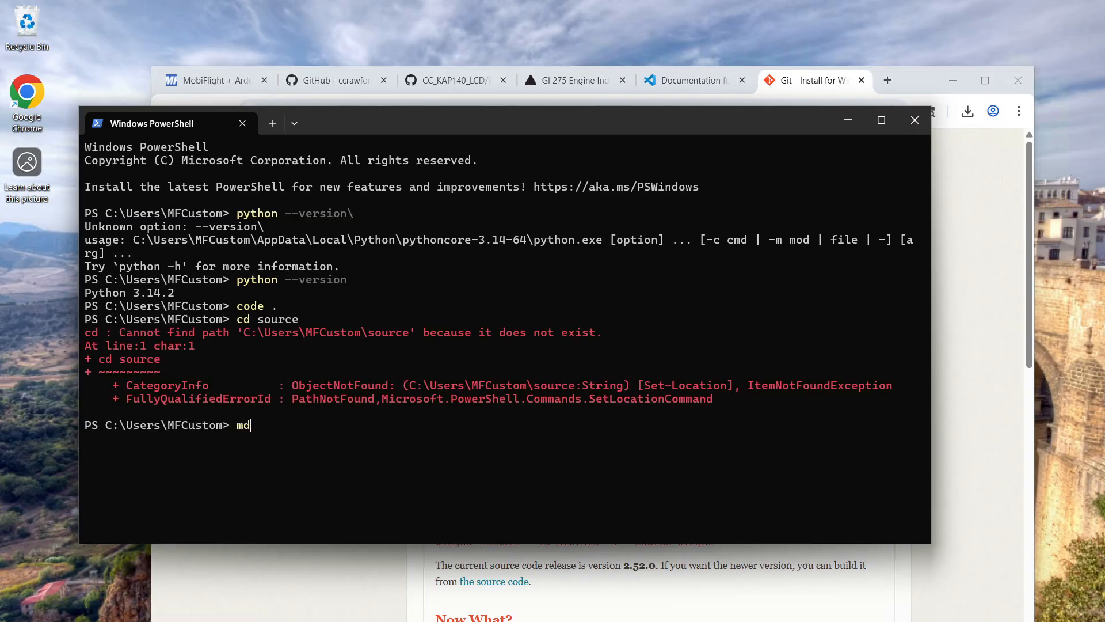
type("ir source")
Create a directory named source in the user folder with mkdir
key("Return")
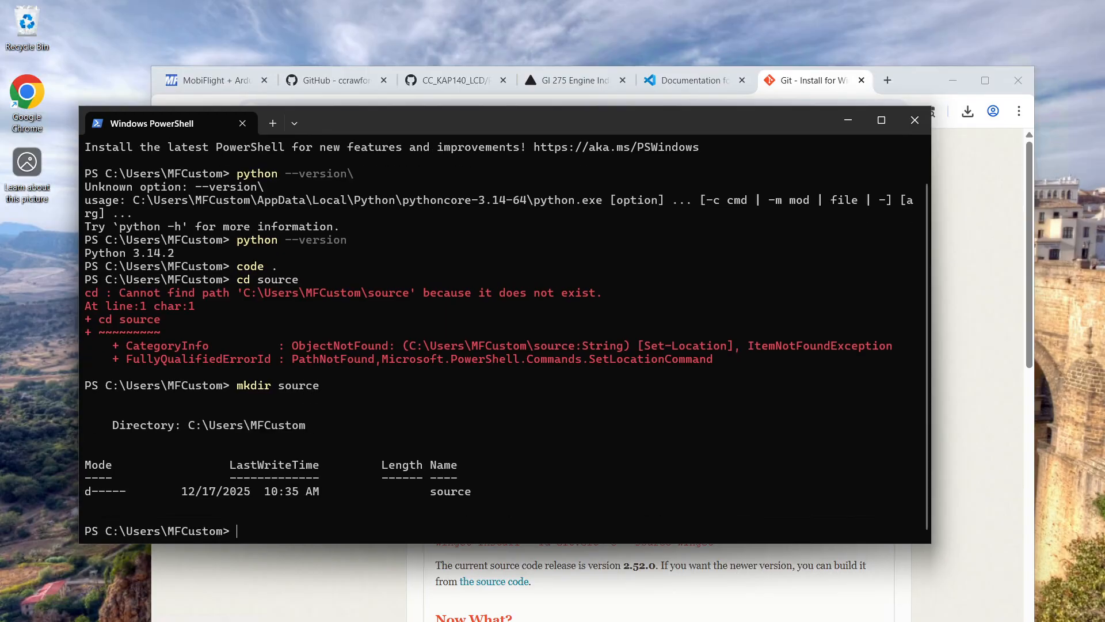
Change into the source directory in PowerShell
type("cd sourcer")
key("Return")
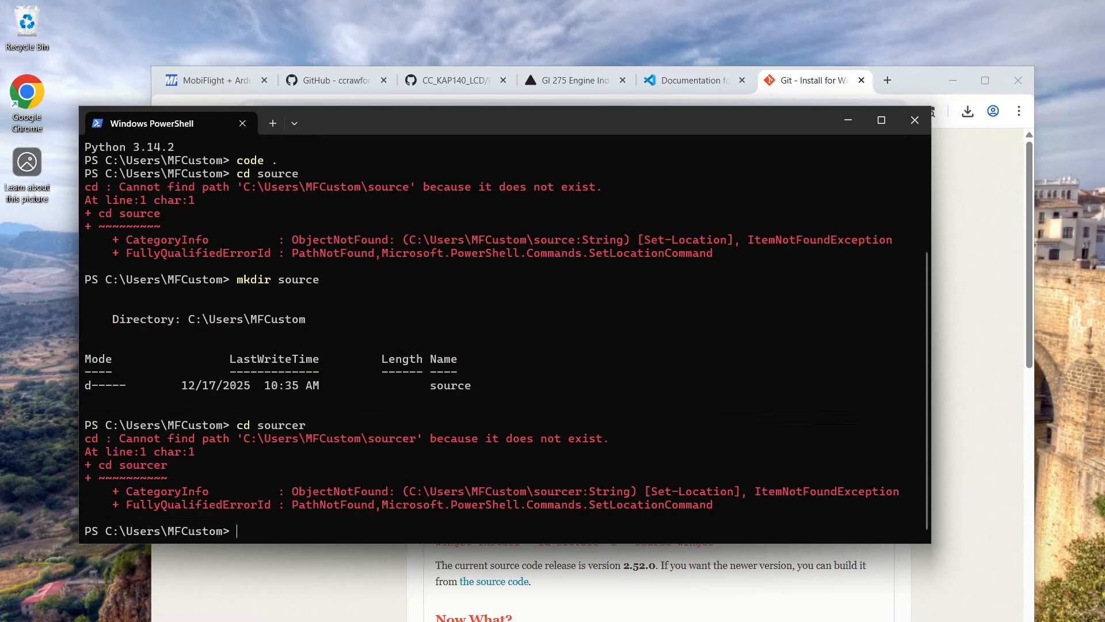
key("Up")
key("BackSpace")
key("Return")
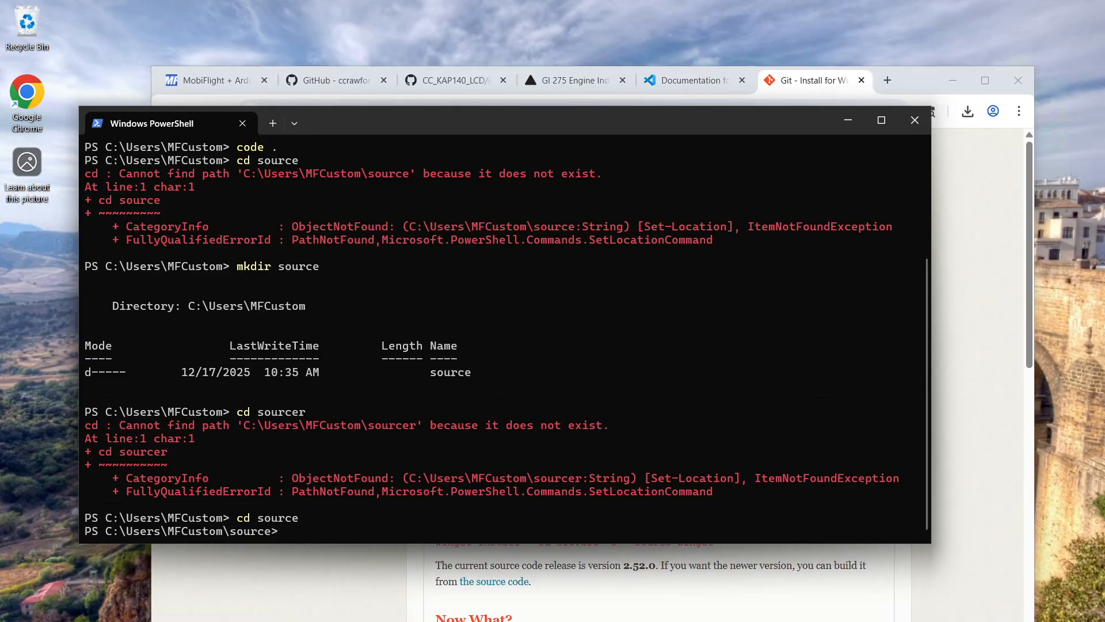
Begin a git clone command in PowerShell and search Google in a new Chrome tab for "mobiflight custom firmware template github"
type("git clone")
left_click(892, 79)
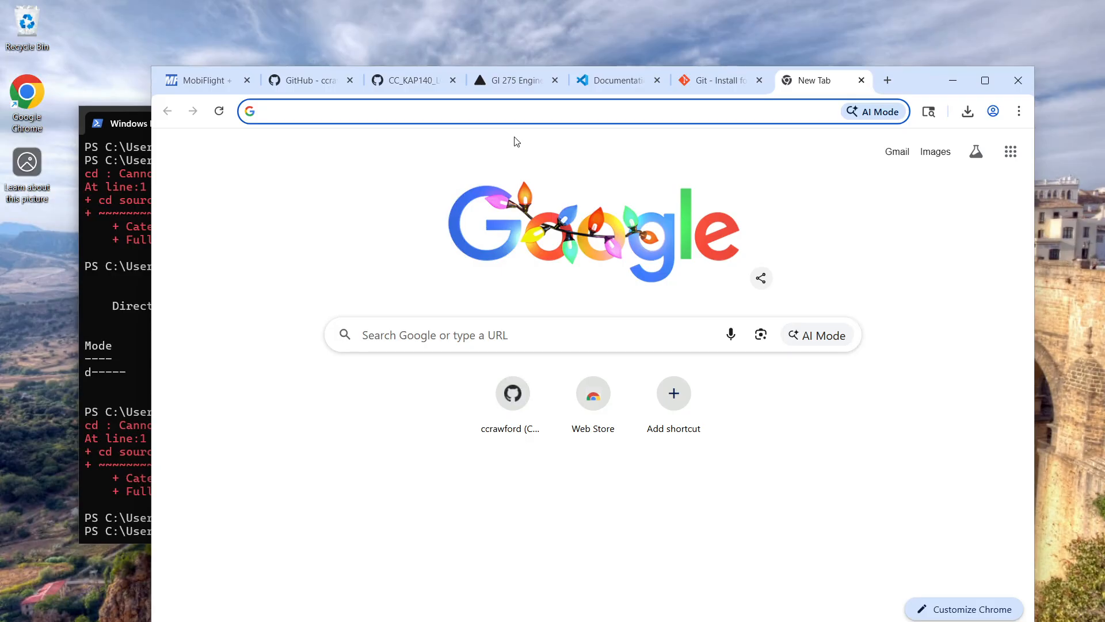
type("m")
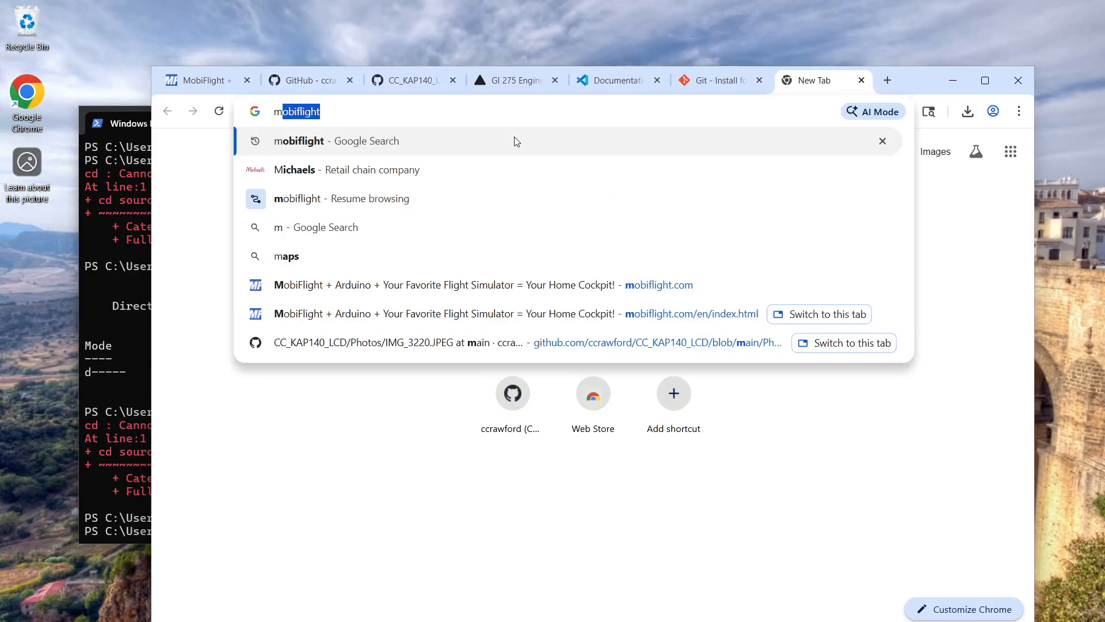
type("obiflight c")
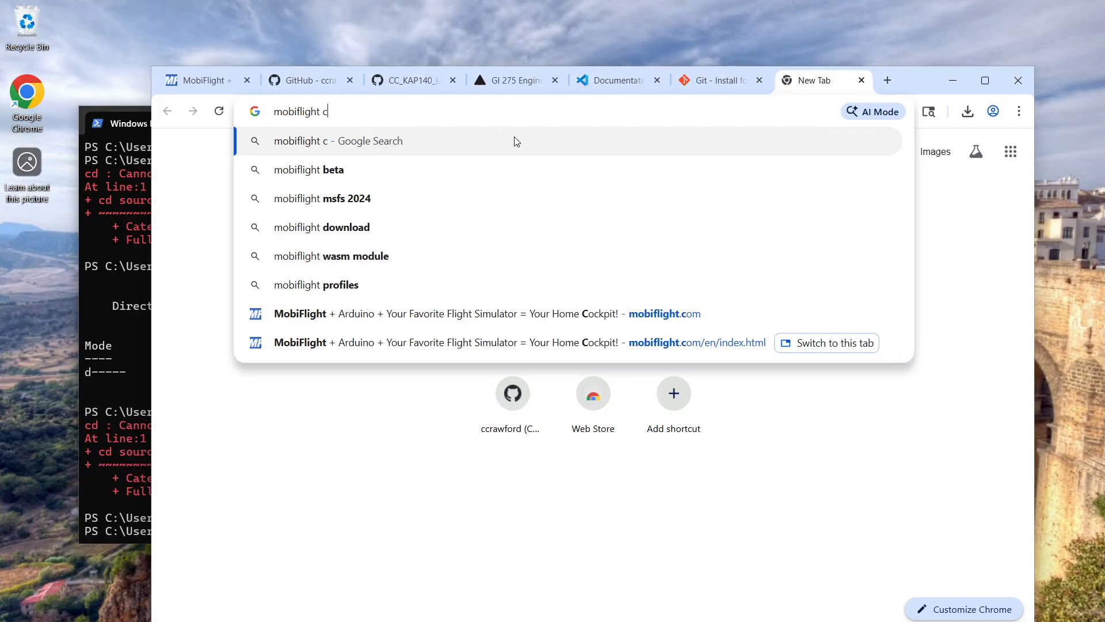
type("ustom firmwar")
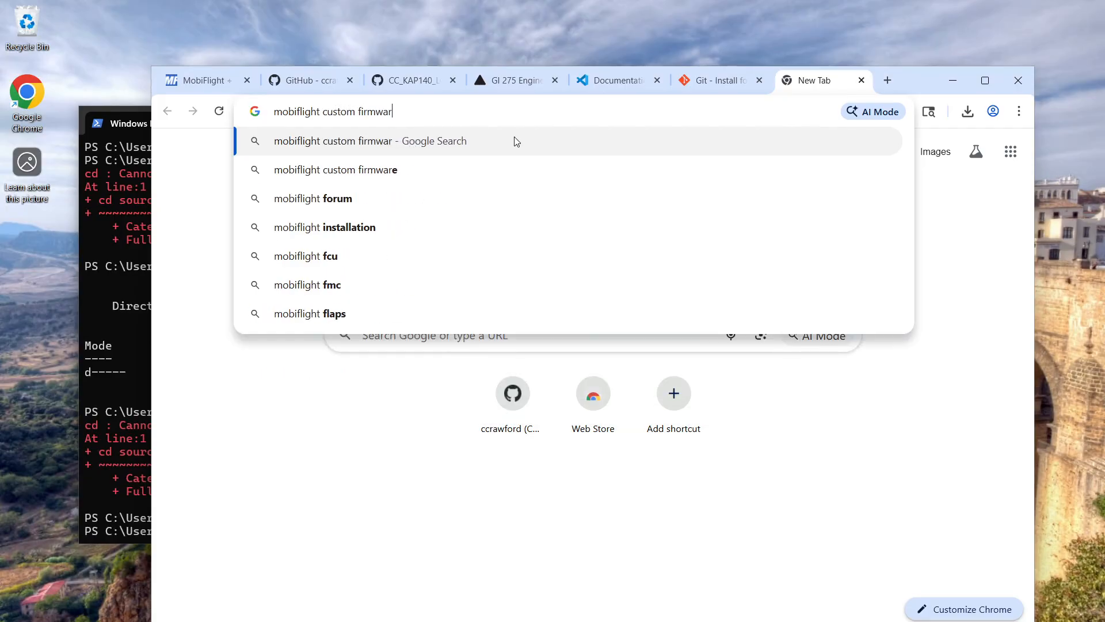
type("e template git")
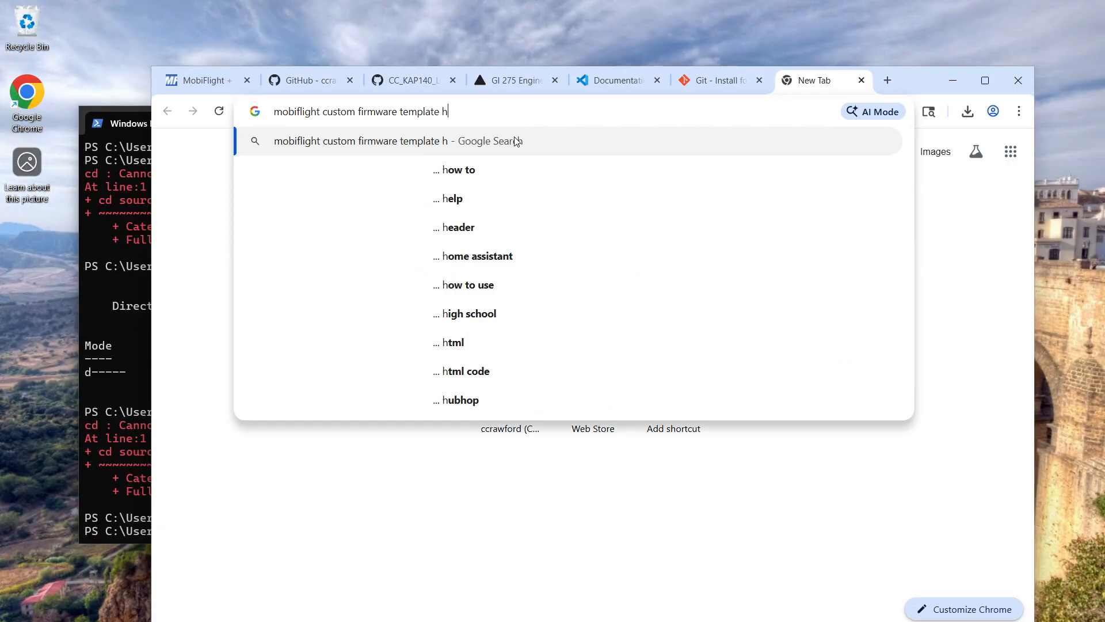
type("hub")
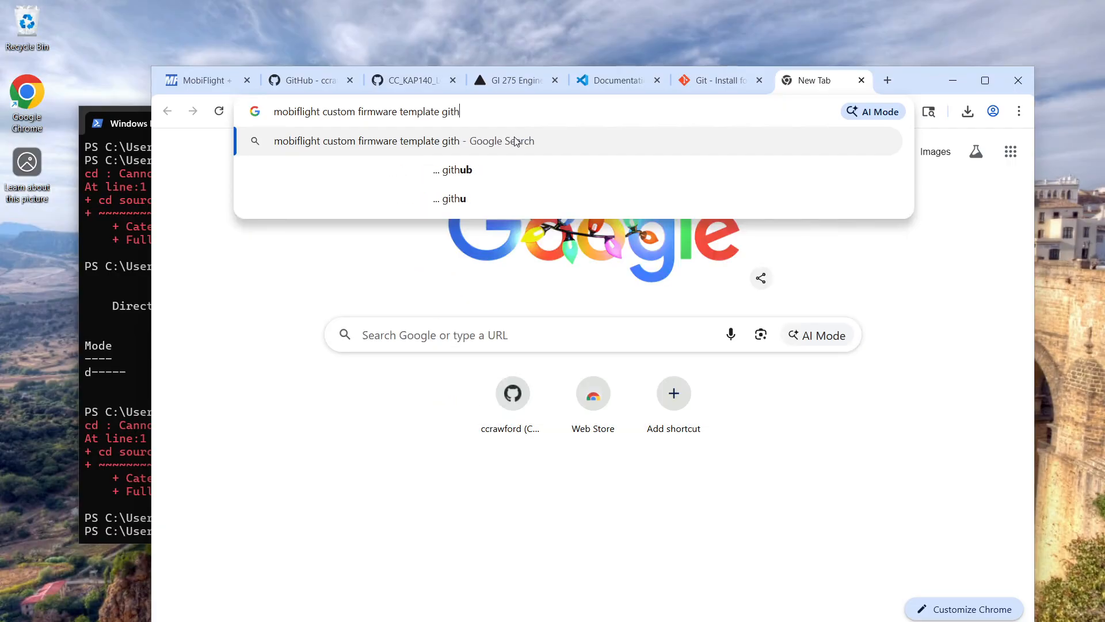
key("Return")
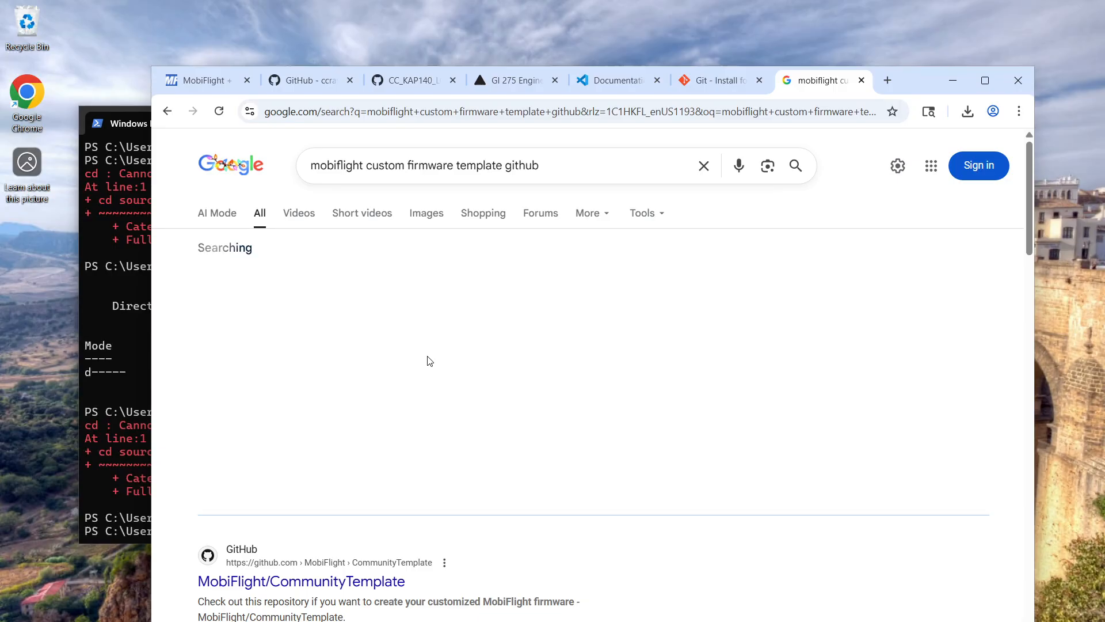
scroll(427, 361, "down", 5)
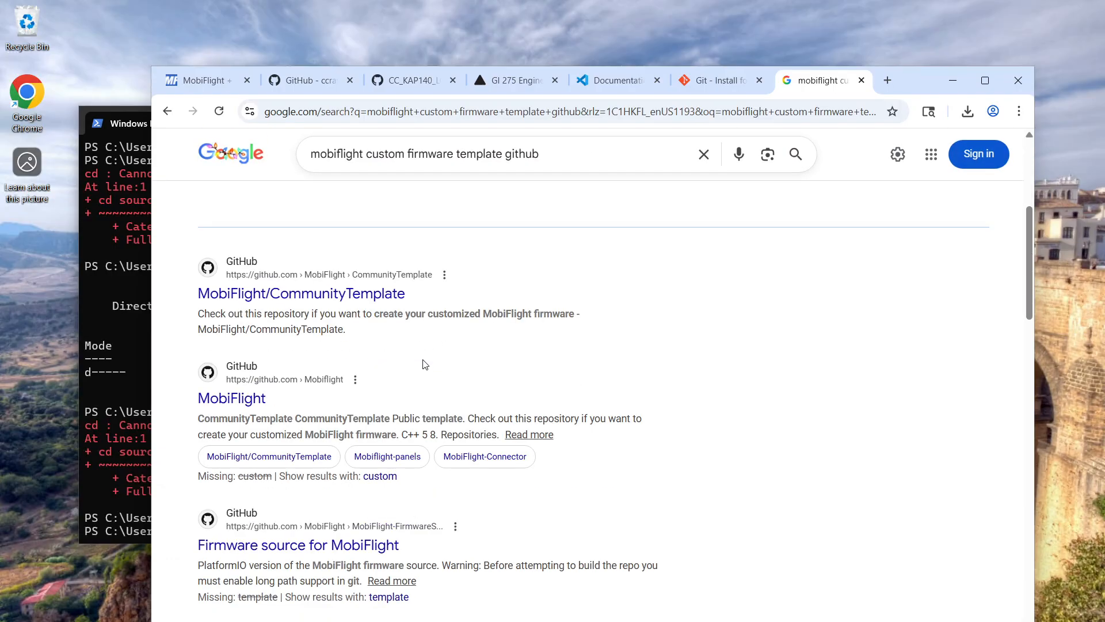
Open the MobiFlight/CommunityTemplate repository from the search results and look through its file list and README
left_click(330, 298)
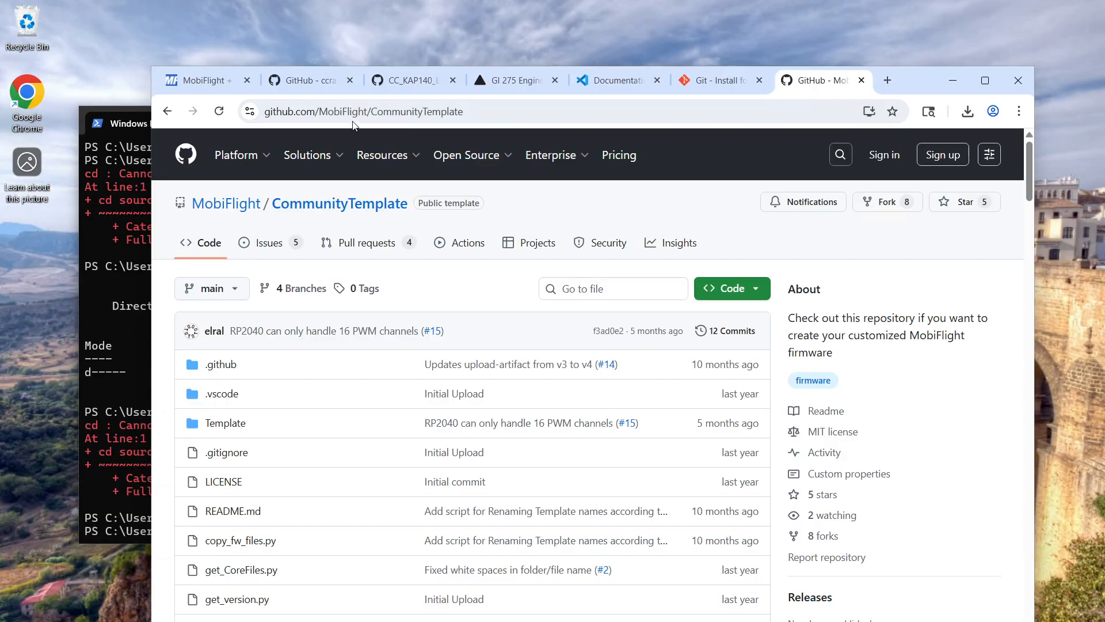
mouse_move(363, 155)
scroll(388, 486, "down", 15)
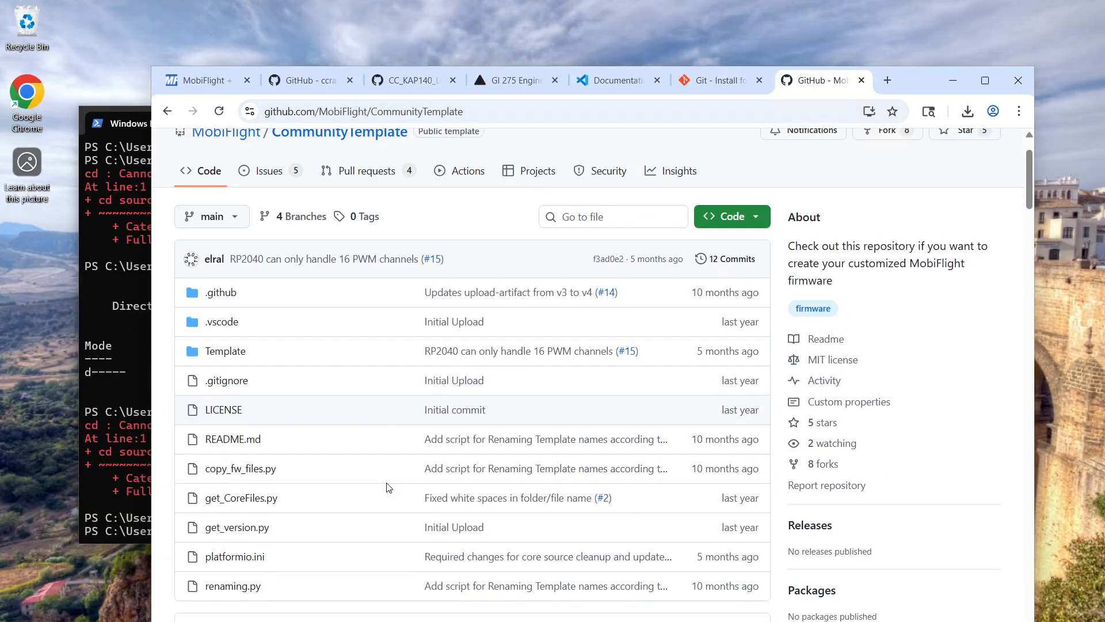
scroll(442, 477, "down", 15)
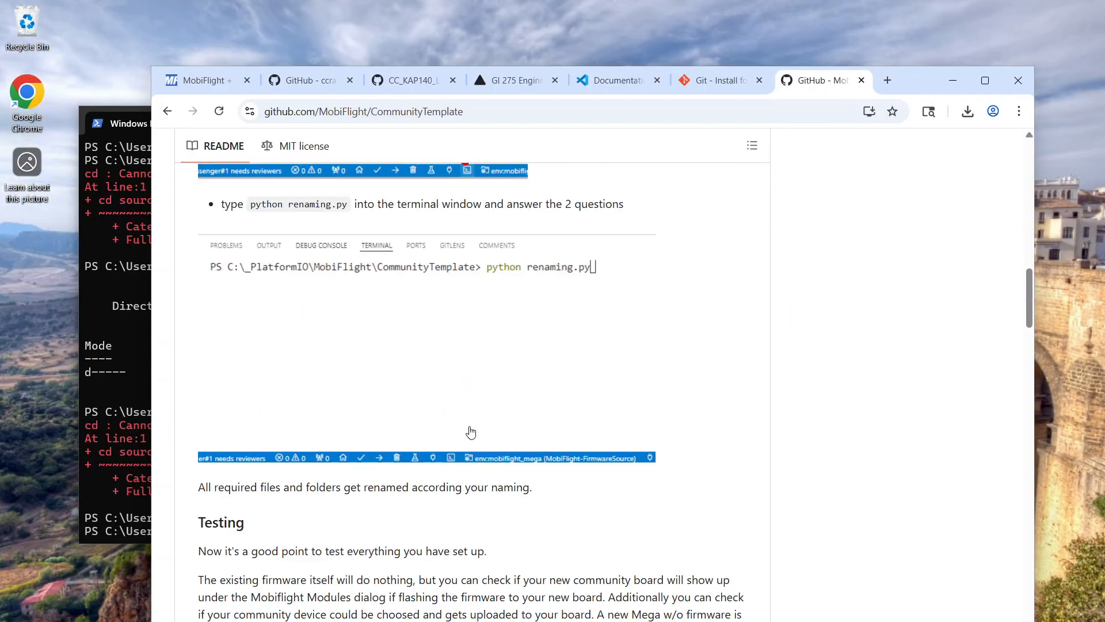
scroll(464, 442, "down", 15)
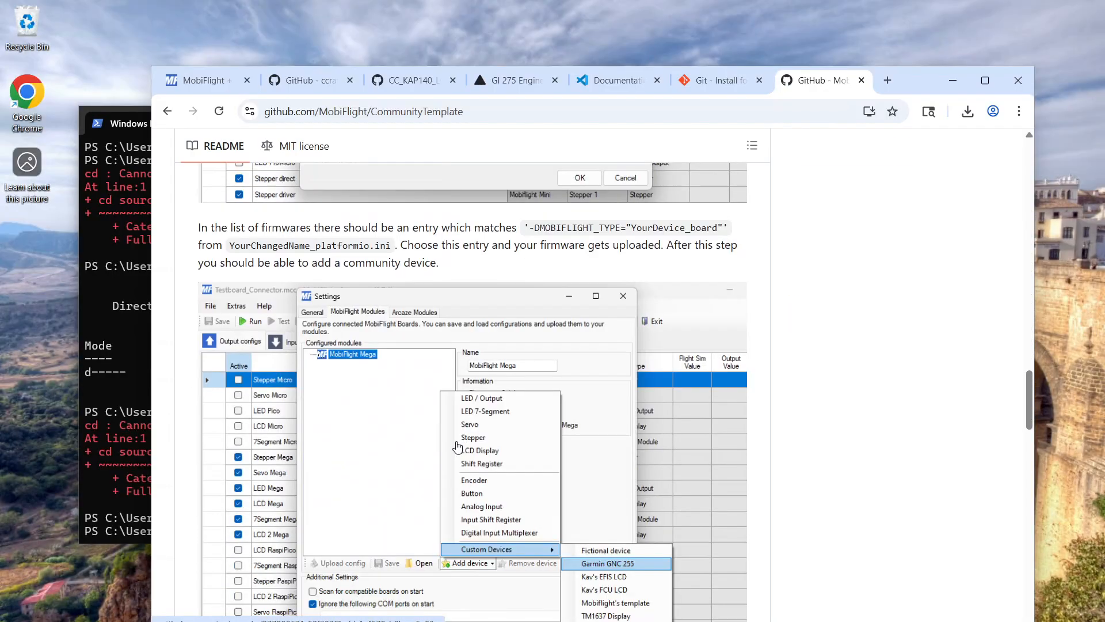
scroll(461, 438, "down", 10)
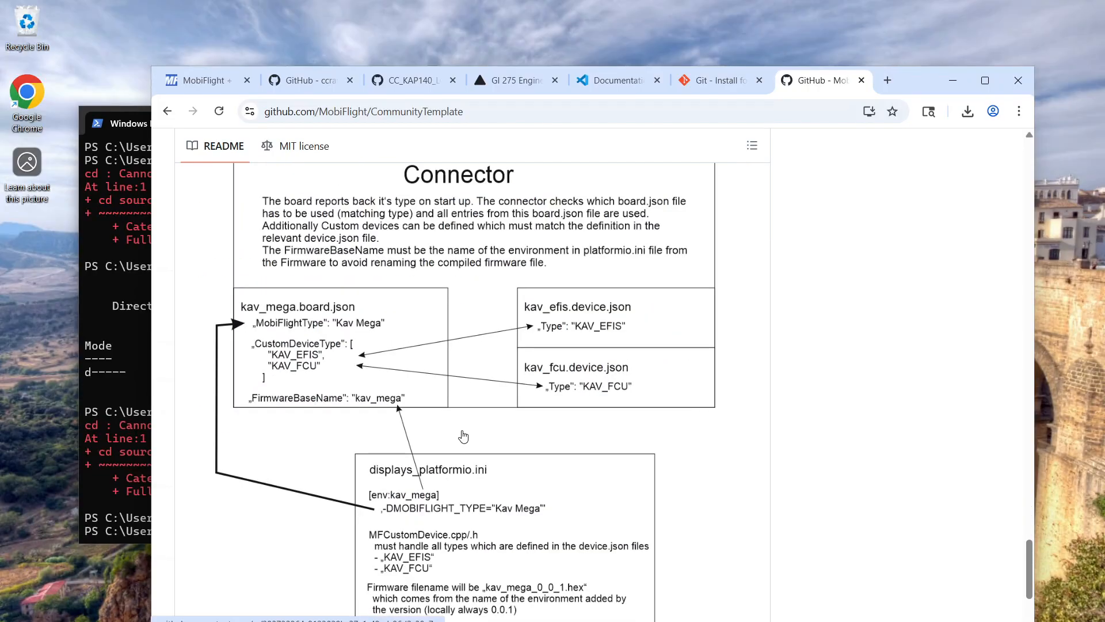
scroll(537, 485, "up", 20)
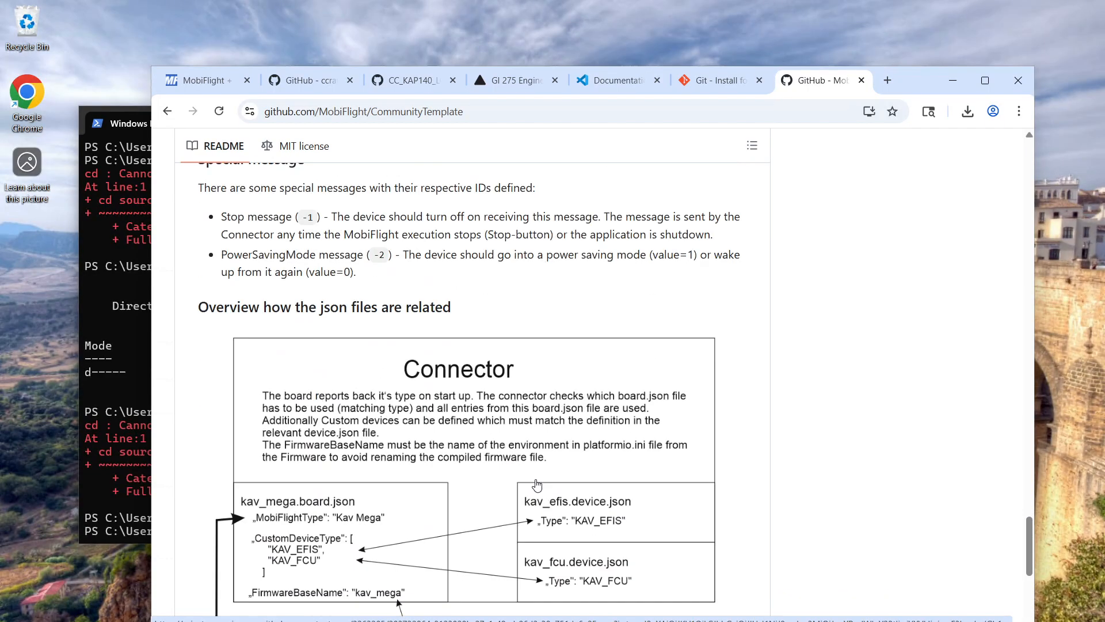
scroll(532, 481, "up", 20)
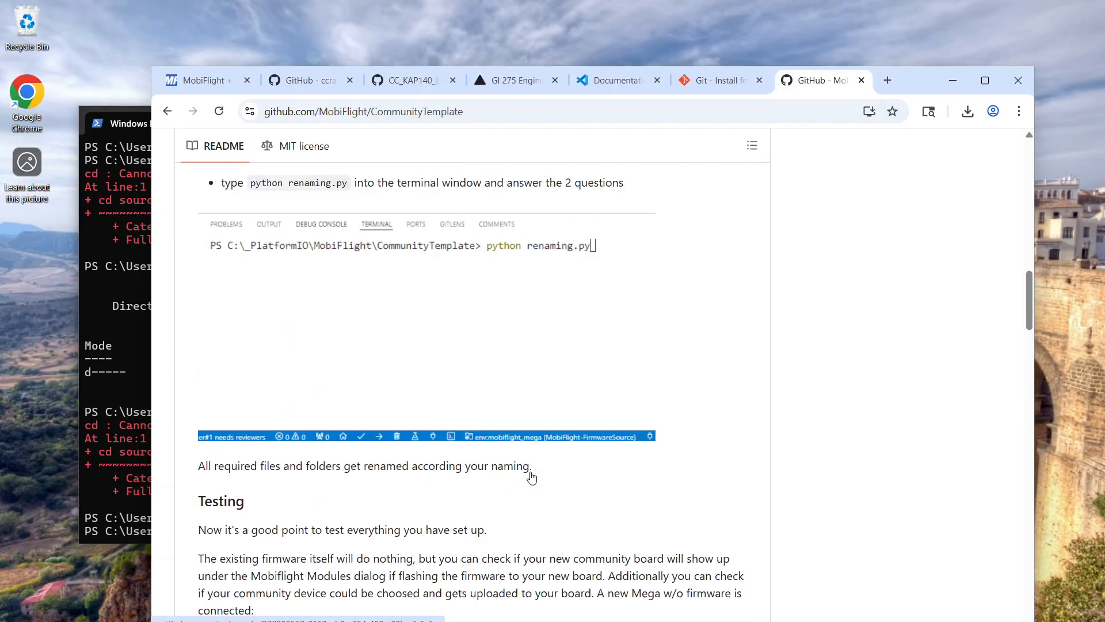
scroll(532, 473, "up", 5)
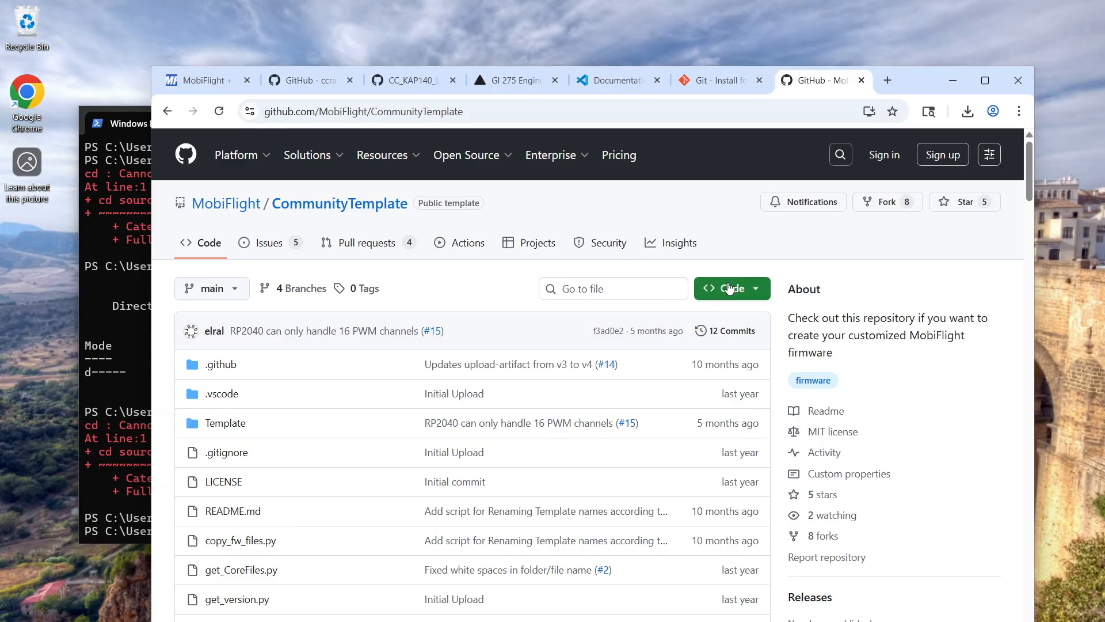
Copy the CommunityTemplate repository's HTTPS clone URL and try to run git clone with it in PowerShell
left_click(756, 292)
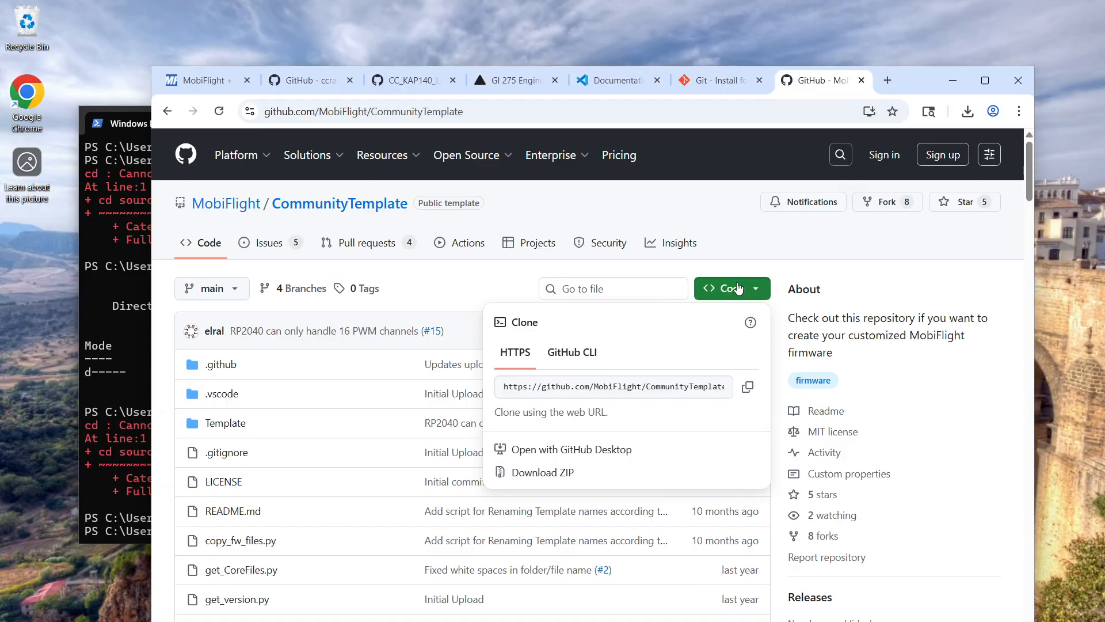
left_click(748, 388)
left_click(87, 327)
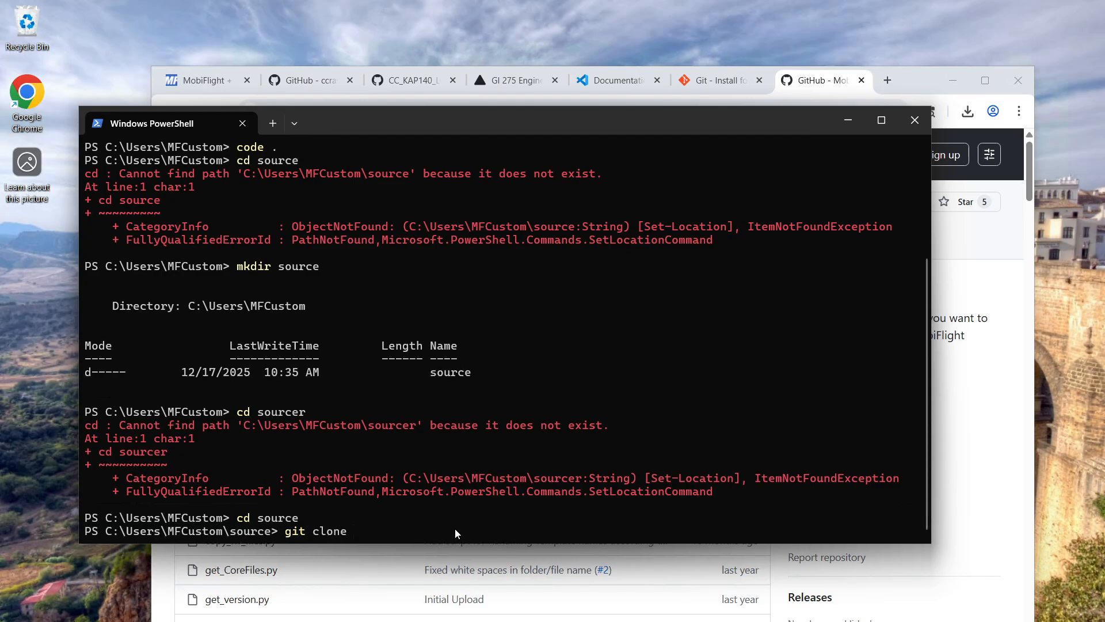
key("ctrl+v")
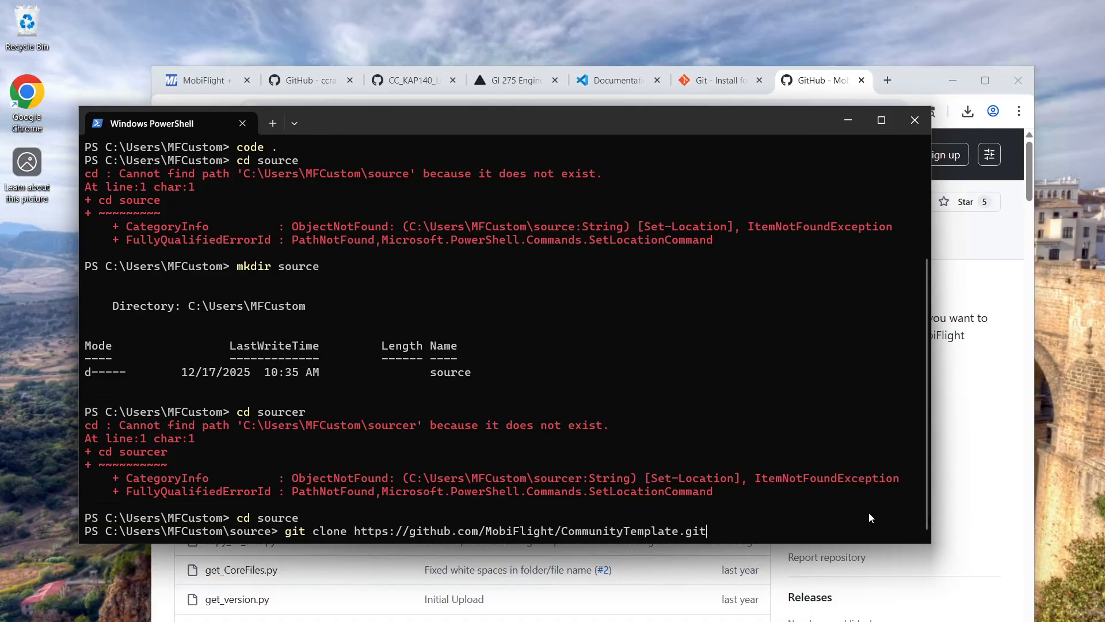
key("Return")
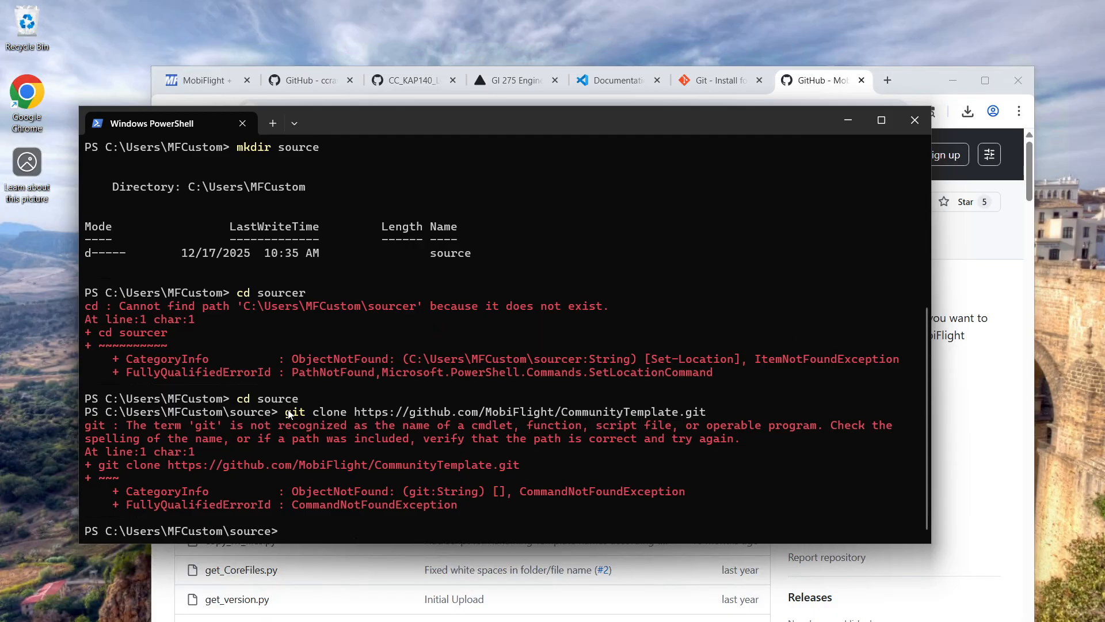
Close the current PowerShell session, open a fresh Windows Terminal with wt, and change into the source directory
left_click(243, 123)
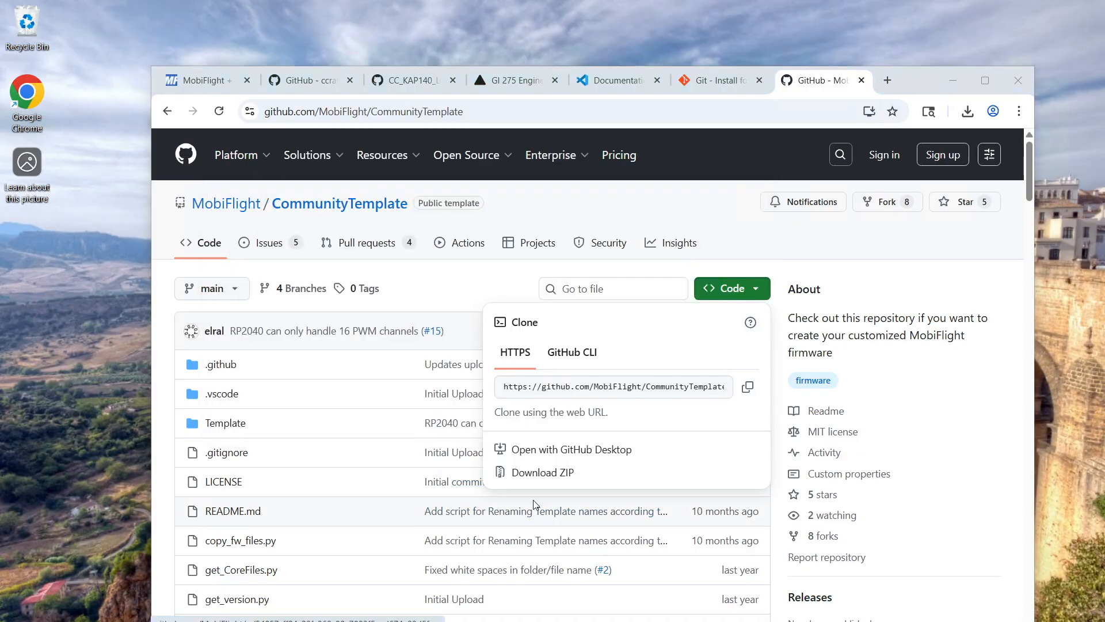
key("super")
type("wt")
key("Return")
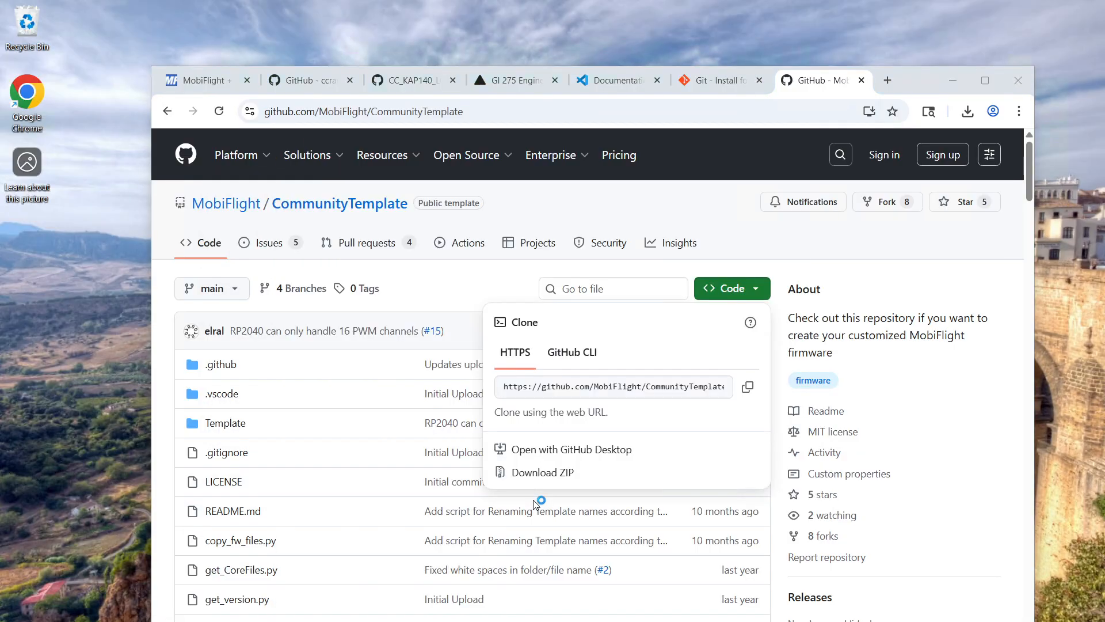
type("cd")
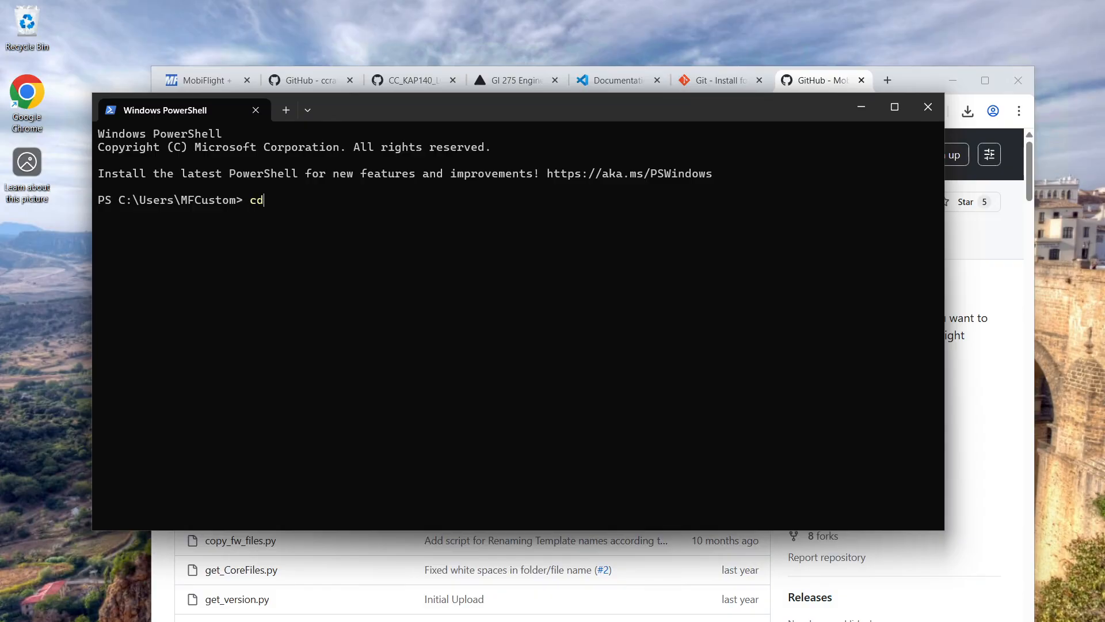
type(" source")
key("Return")
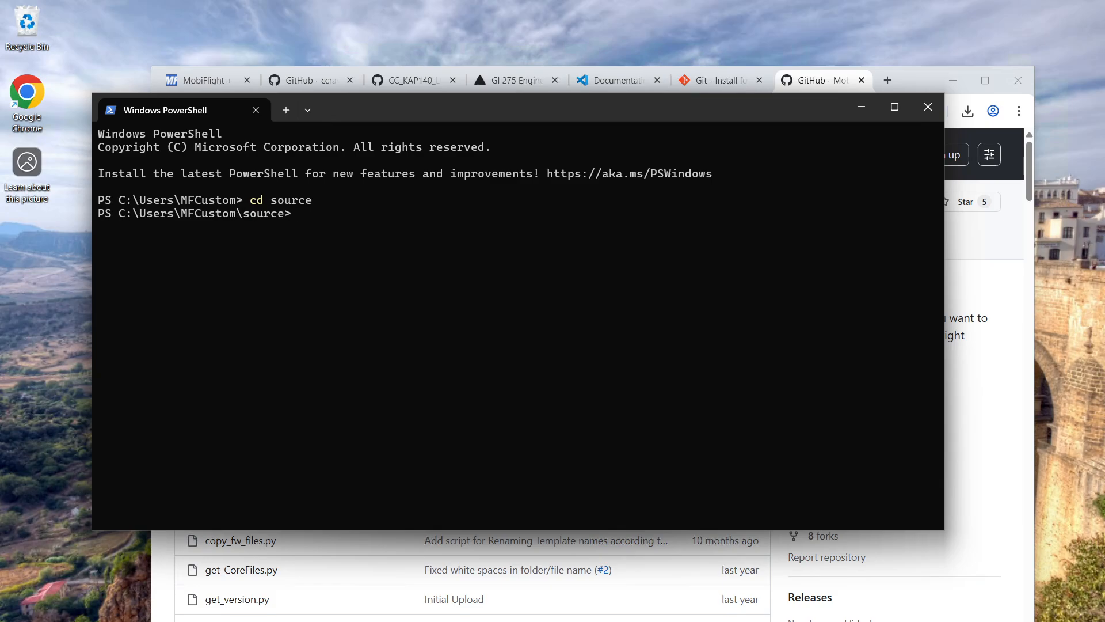
key("ctrl+v")
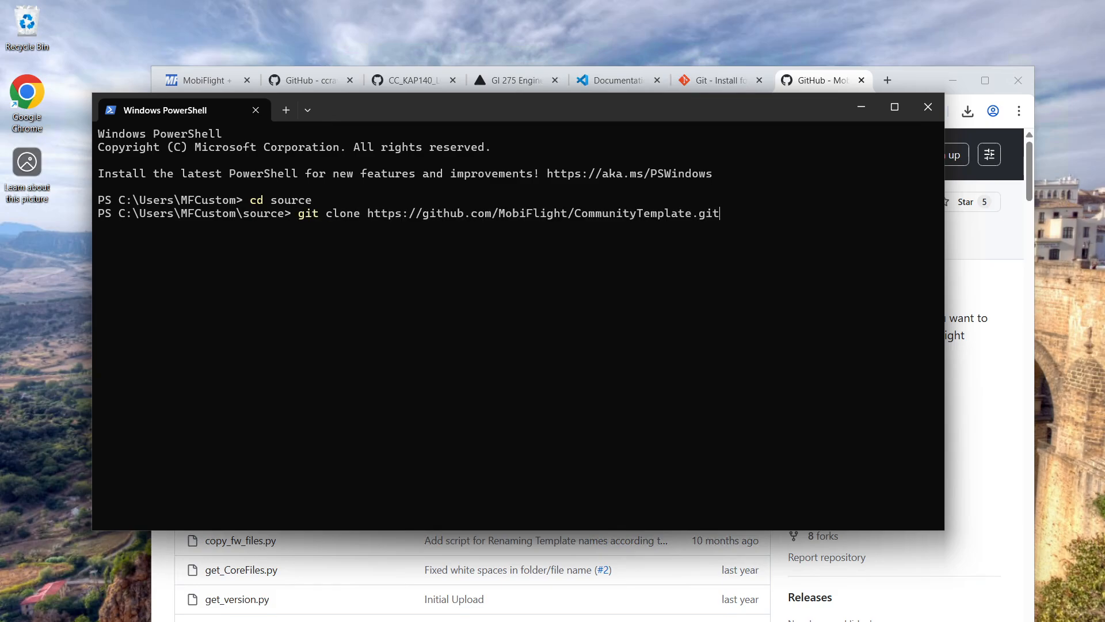
key("Return")
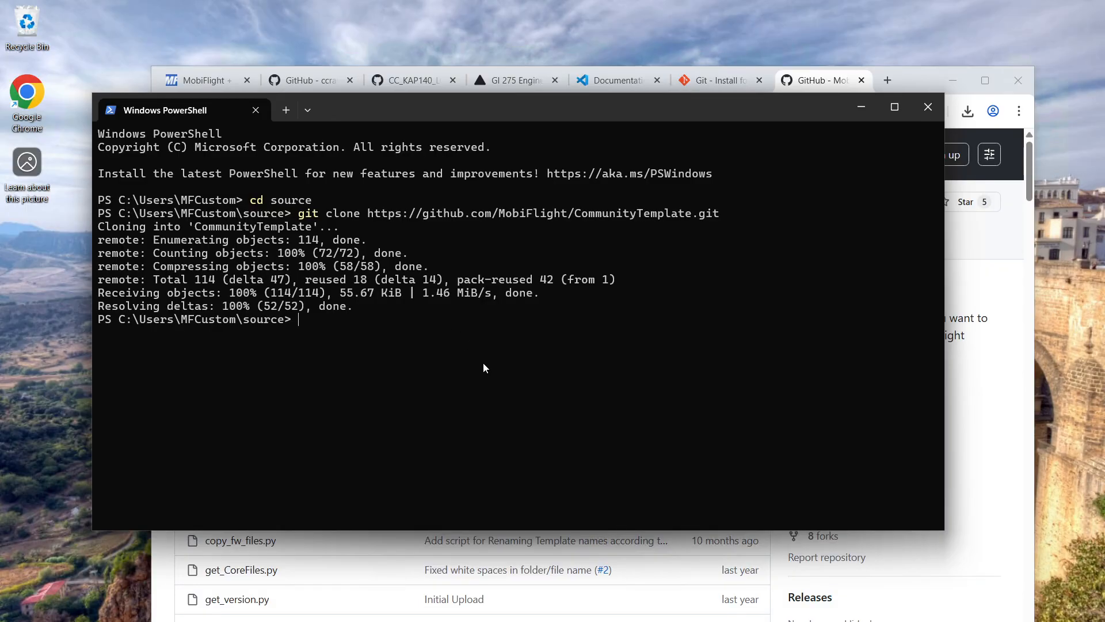
type("dir")
key("Return")
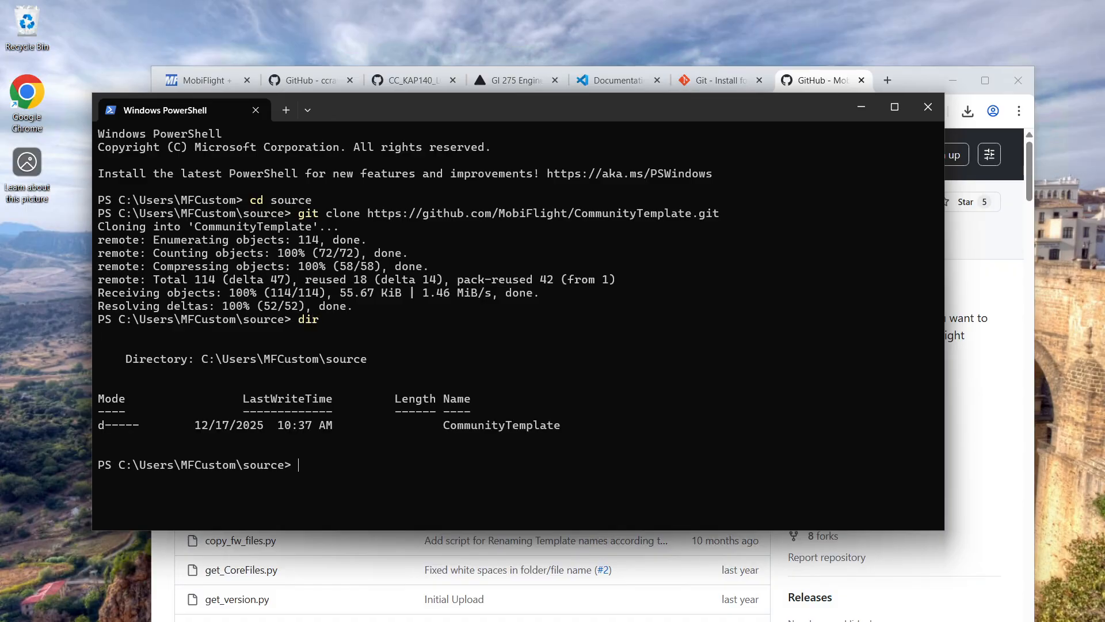
Change into the CommunityTemplate directory in PowerShell and list its files with dir
type("cd com")
key("Tab")
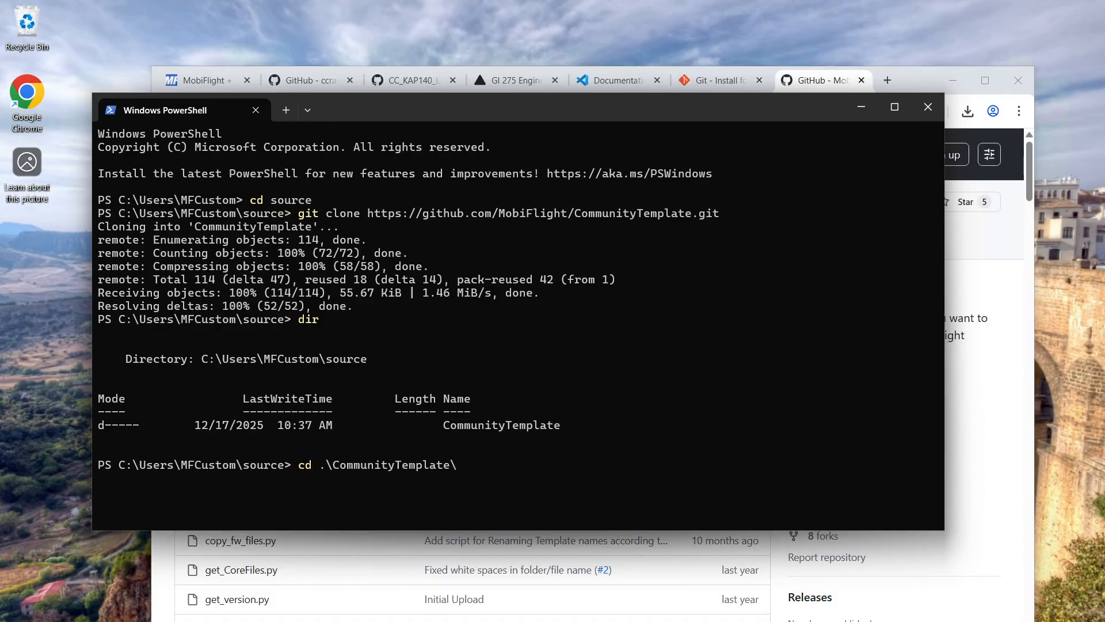
type("dir")
key("Return")
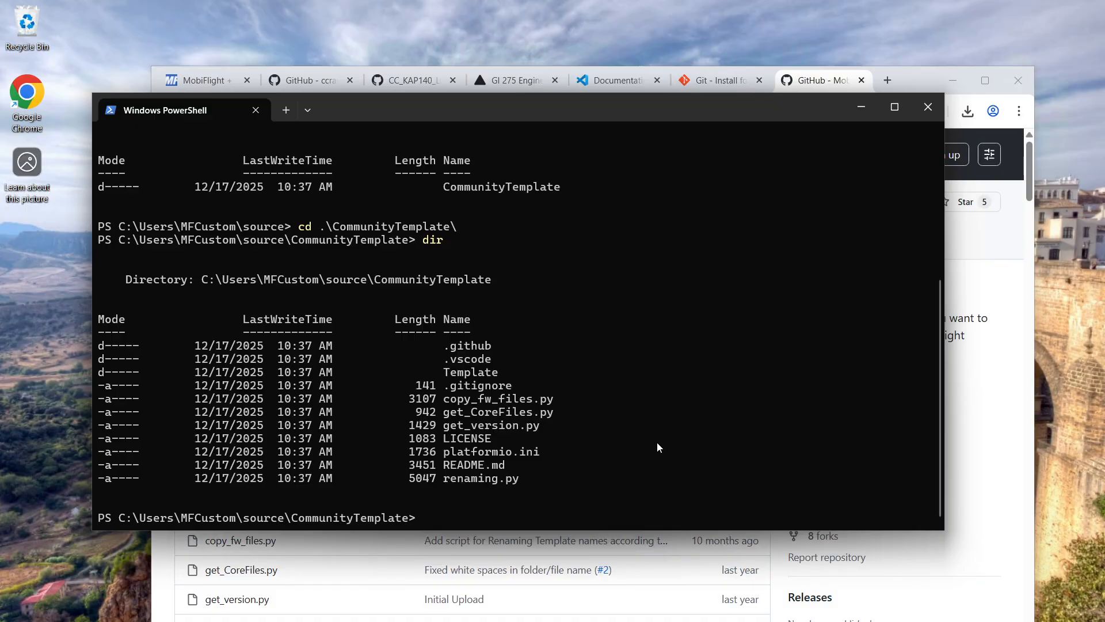
Open the CommunityTemplate folder in Visual Studio Code with "code .", view platformio.ini, and bring PowerShell back to the front
type("code .")
key("Return")
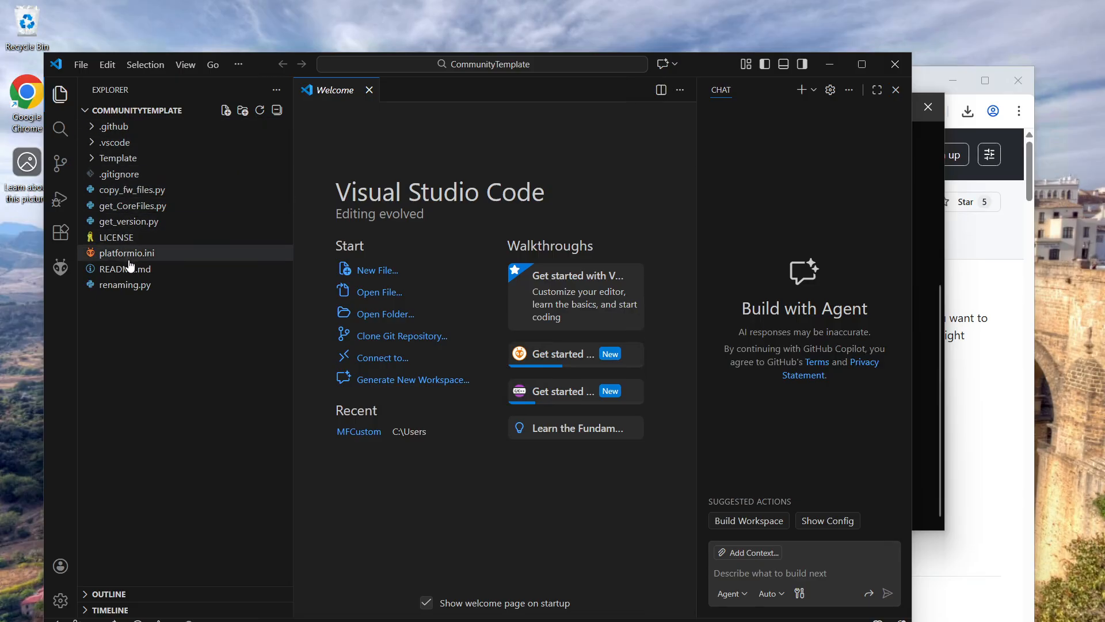
left_click(151, 252)
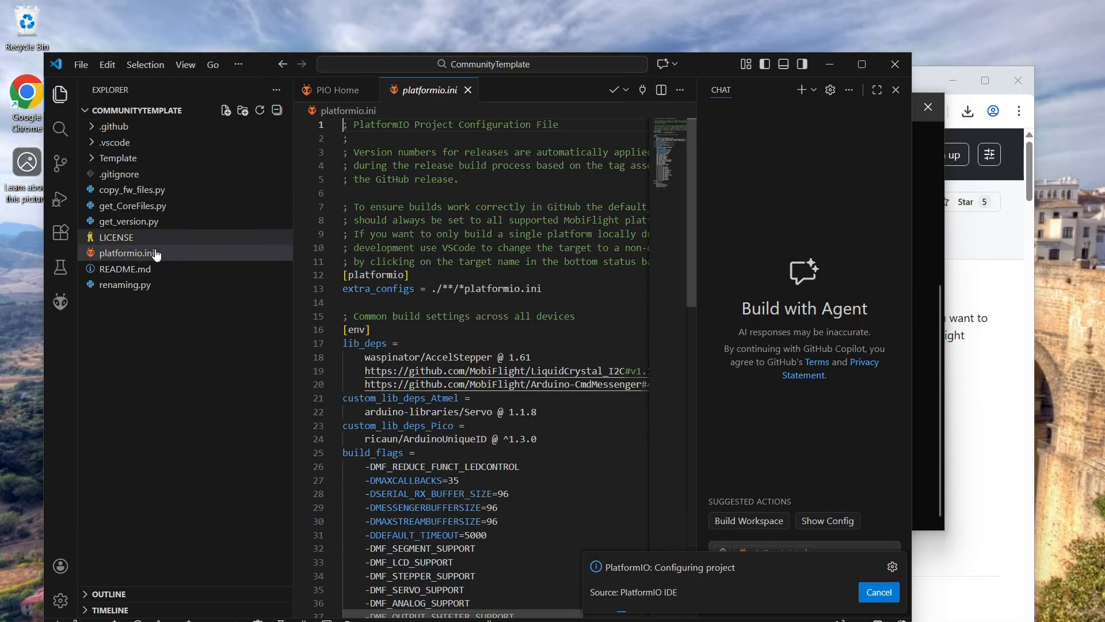
left_click(924, 202)
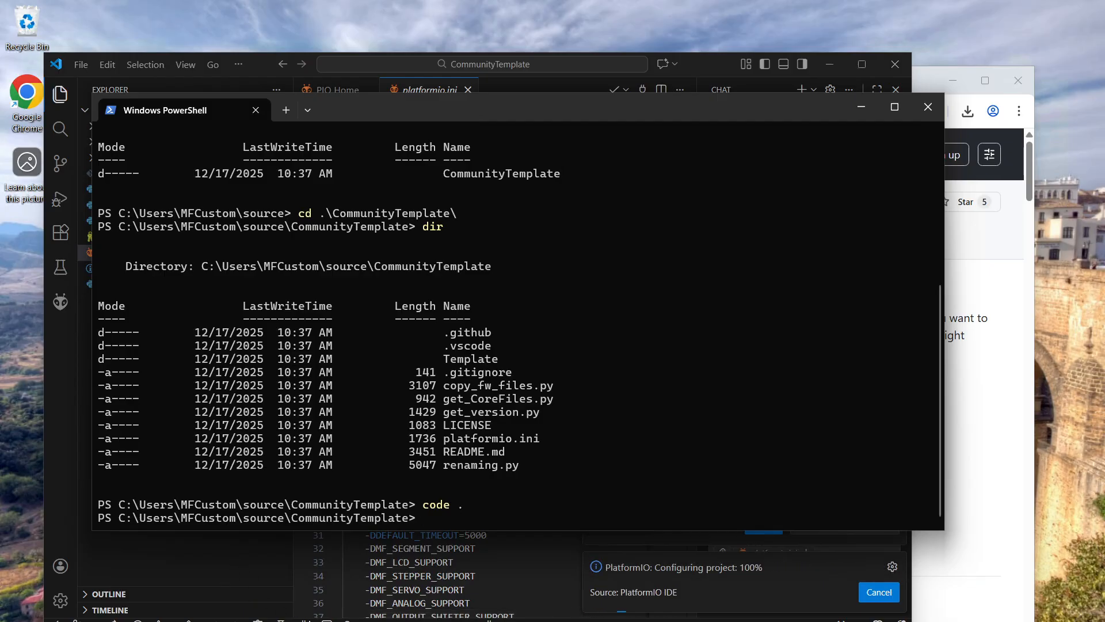
Switch back to Visual Studio Code and install the recommended CodeTour extension, trusting its publisher
left_click(507, 620)
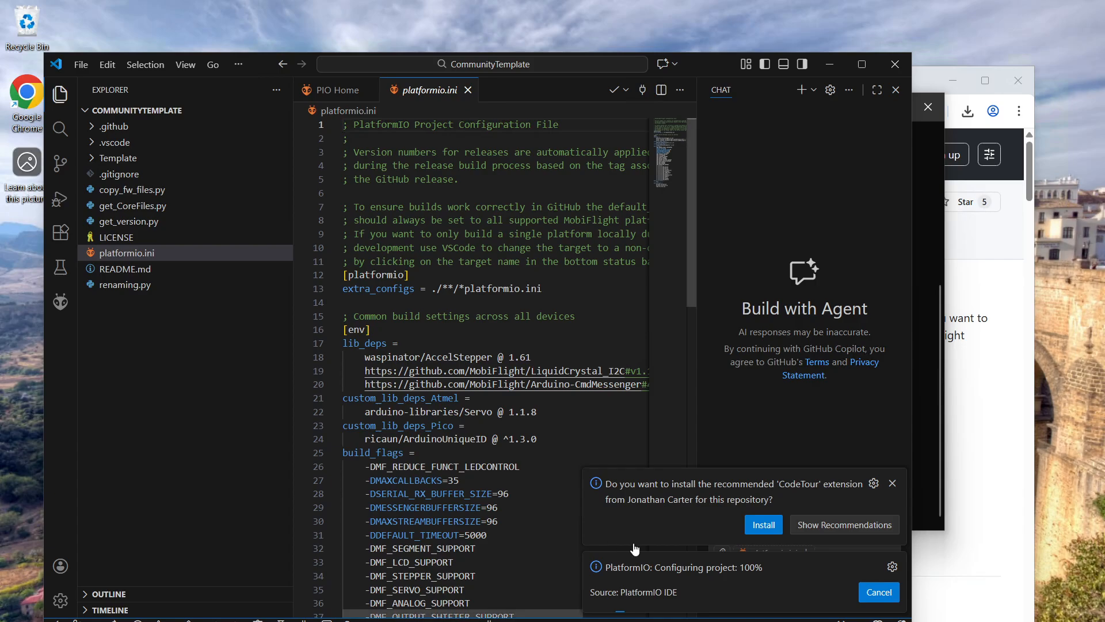
left_click(764, 525)
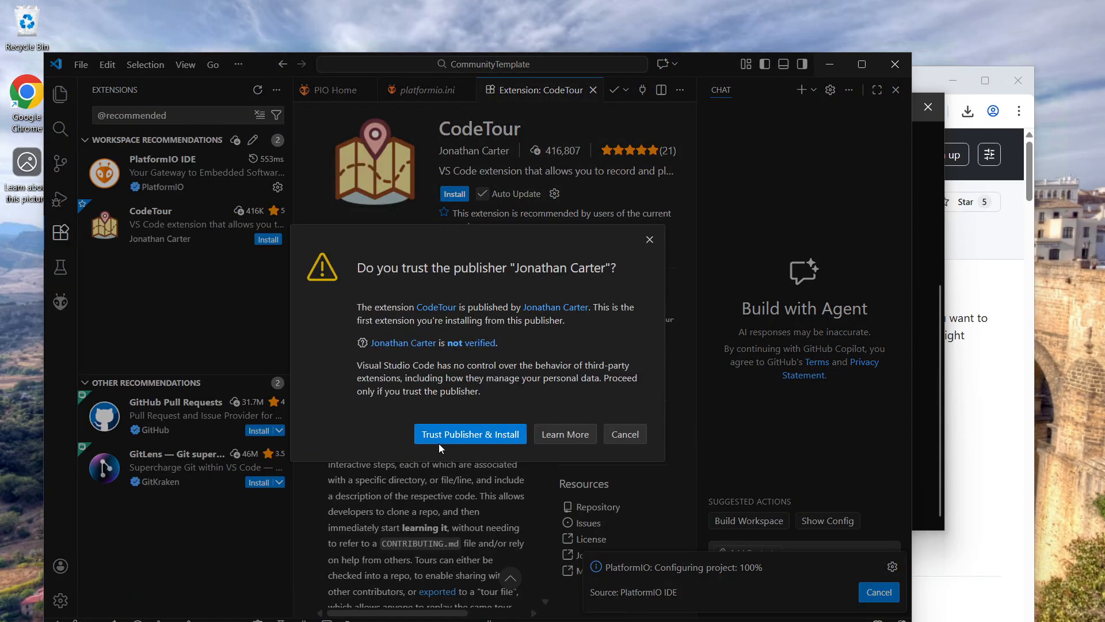
left_click(439, 437)
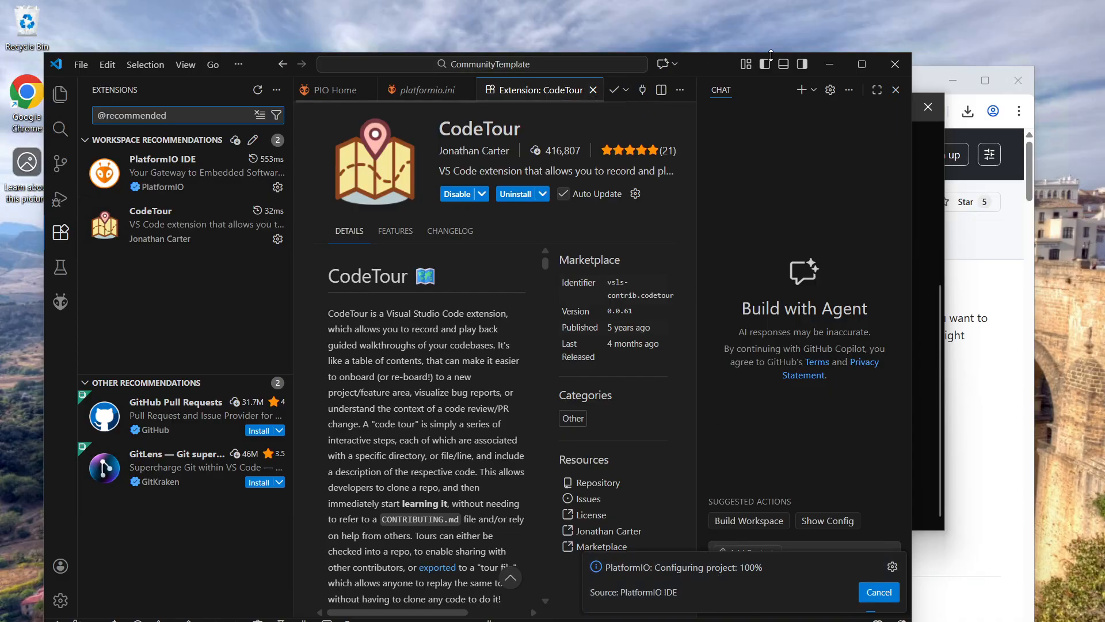
Maximize the Visual Studio Code window, narrow the side bar, and show the project files in the Explorer
left_click(862, 64)
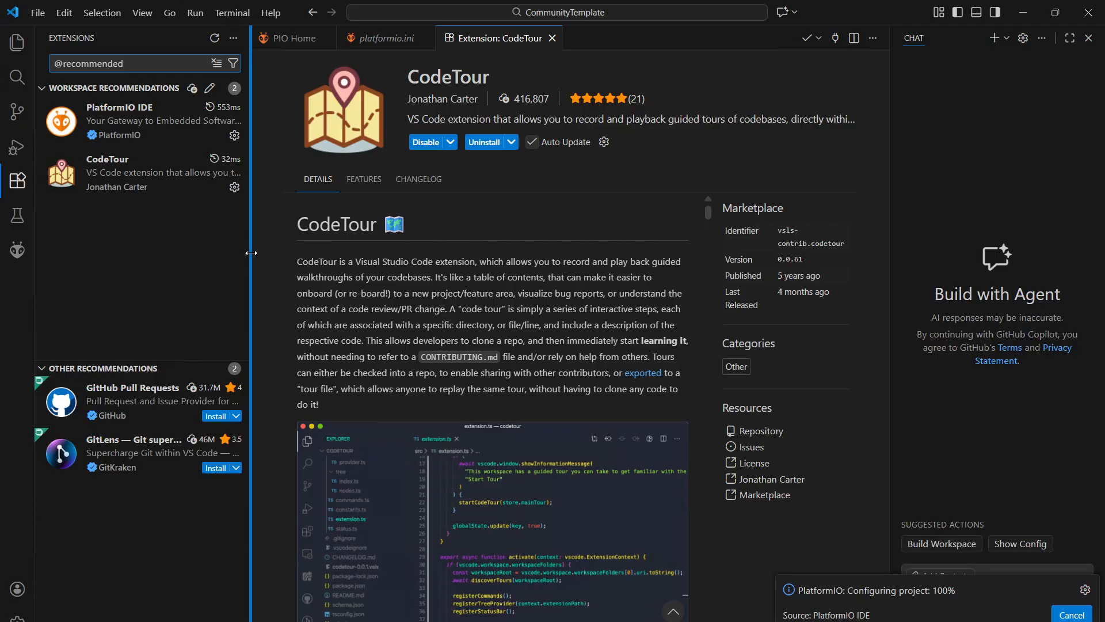
left_click_drag(251, 253, 212, 253)
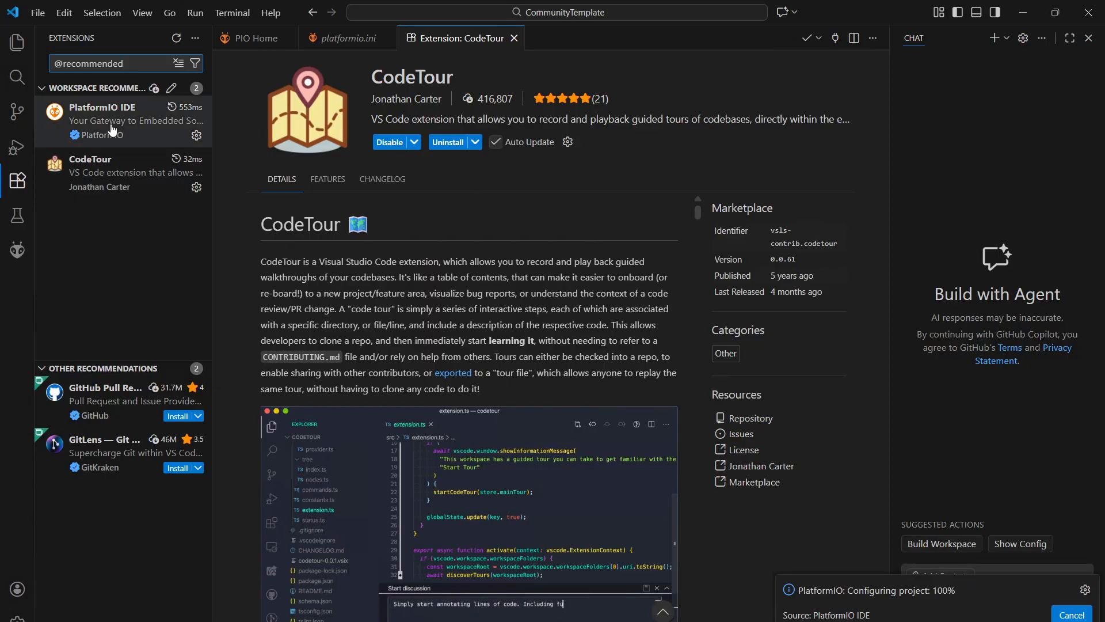
left_click(15, 48)
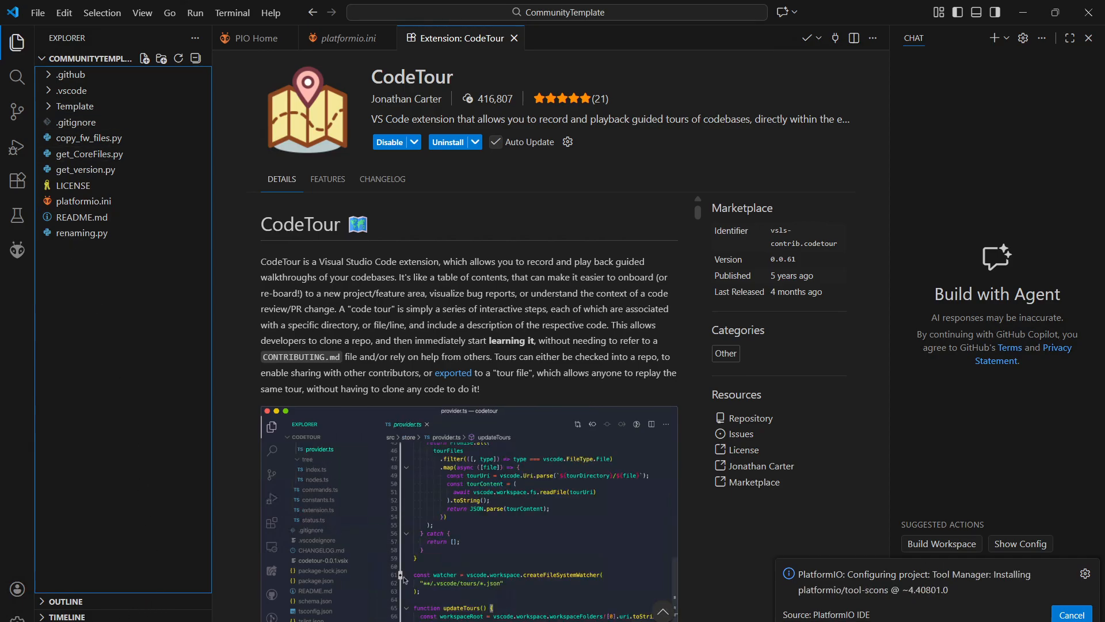
Examine the Outline, Timeline and CodeTour sections of the Explorer, collapsing each one again
left_click(57, 601)
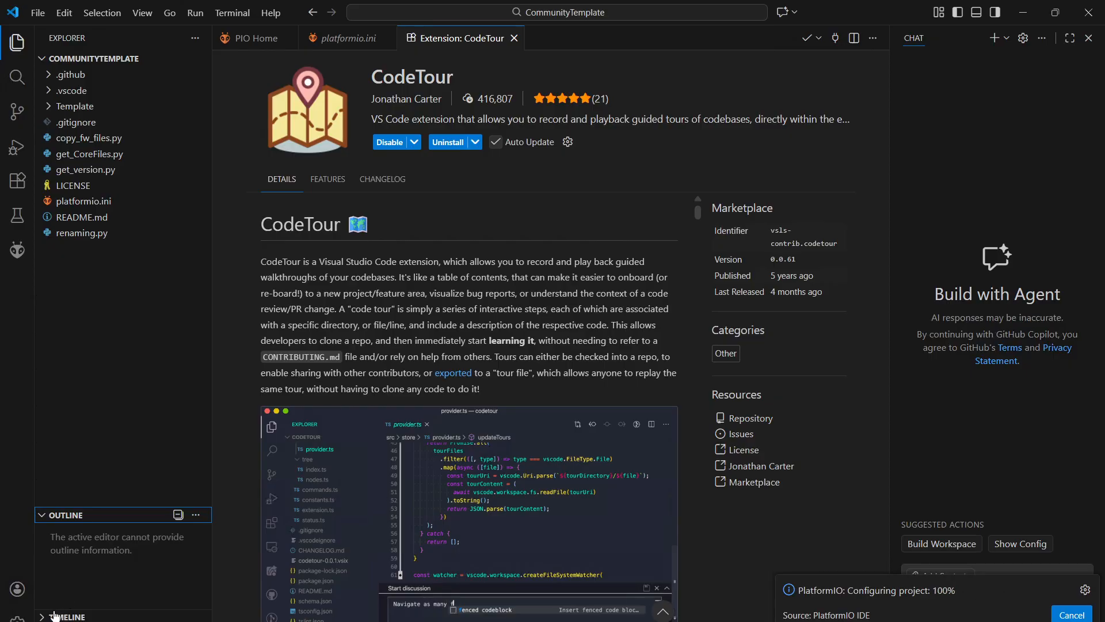
left_click(44, 516)
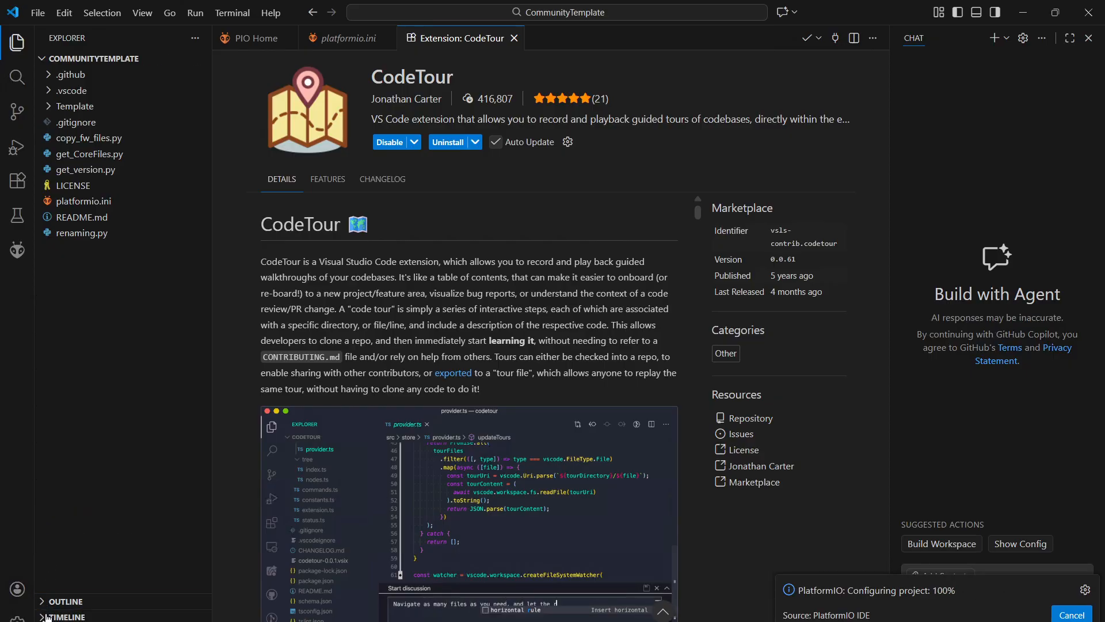
left_click(47, 617)
left_click(42, 533)
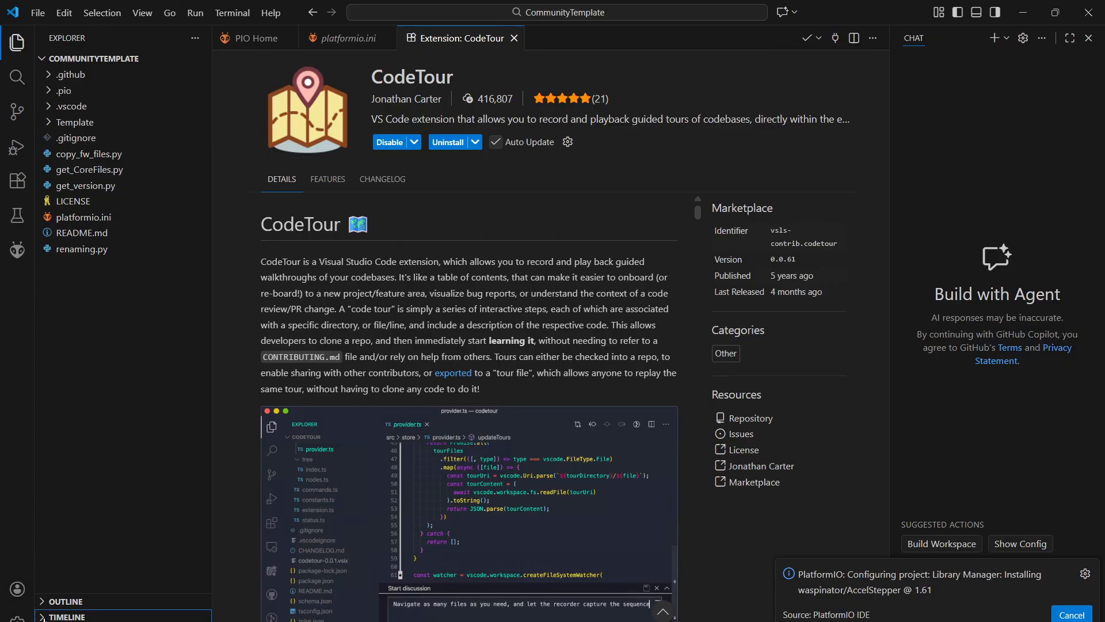
left_click(45, 621)
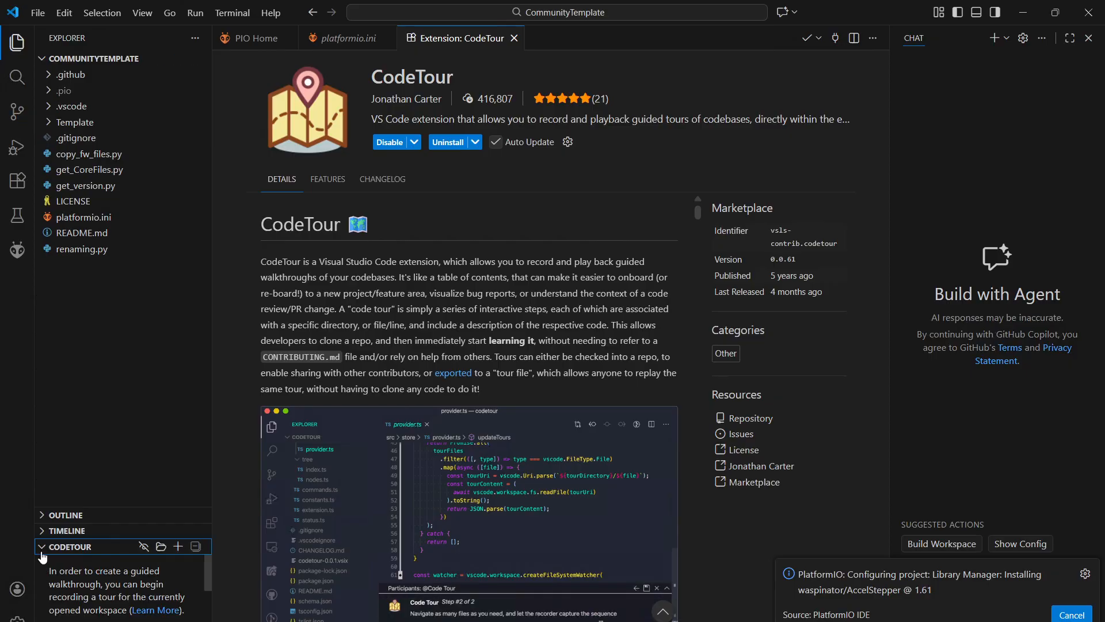
left_click(42, 552)
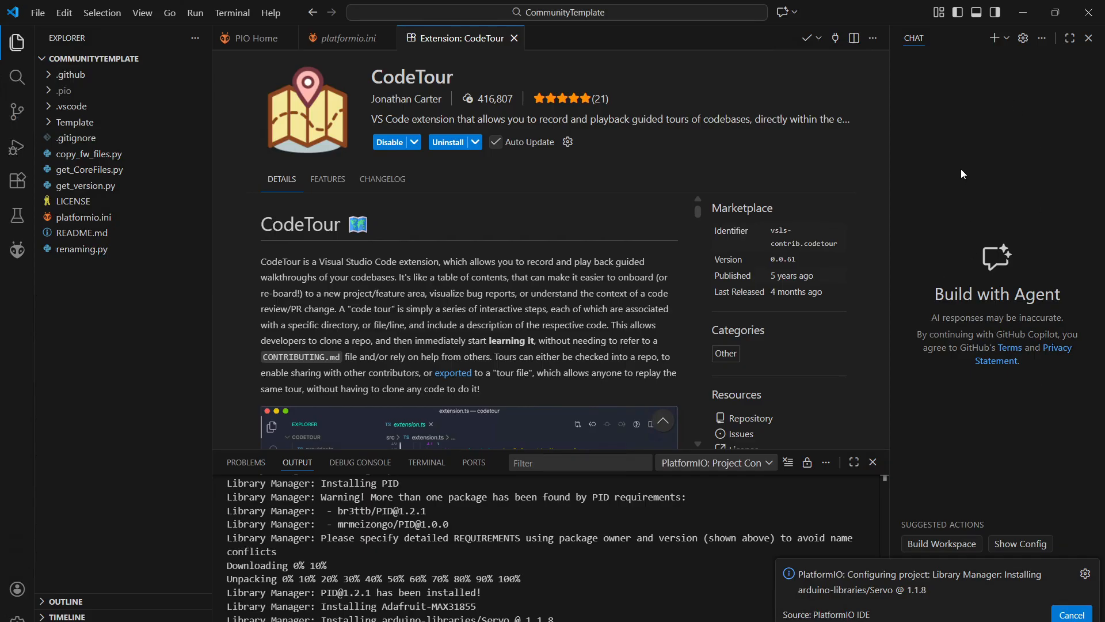
Close the Chat view, briefly open platformio.ini to the side, and close the CodeTour page so that platformio.ini fills the editor
left_click(1088, 38)
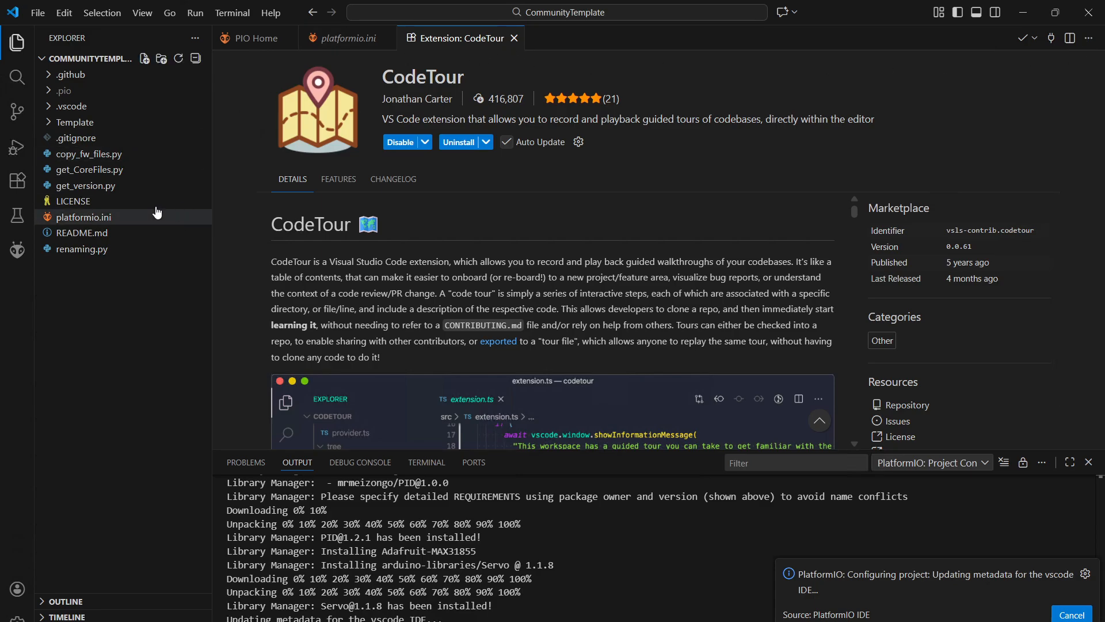
right_click(88, 236)
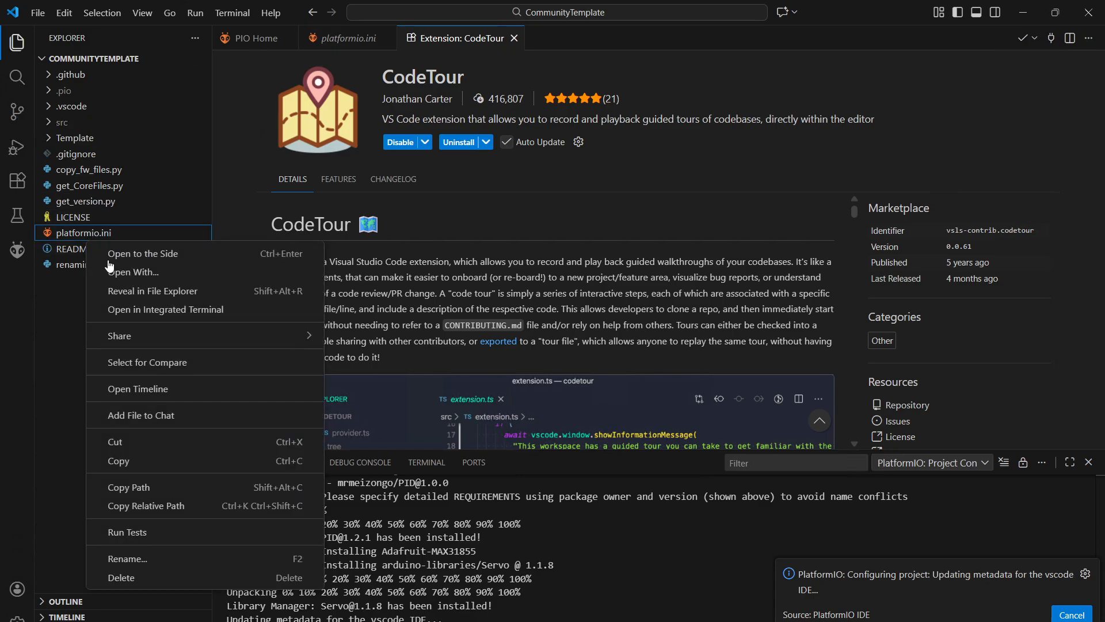
left_click(139, 253)
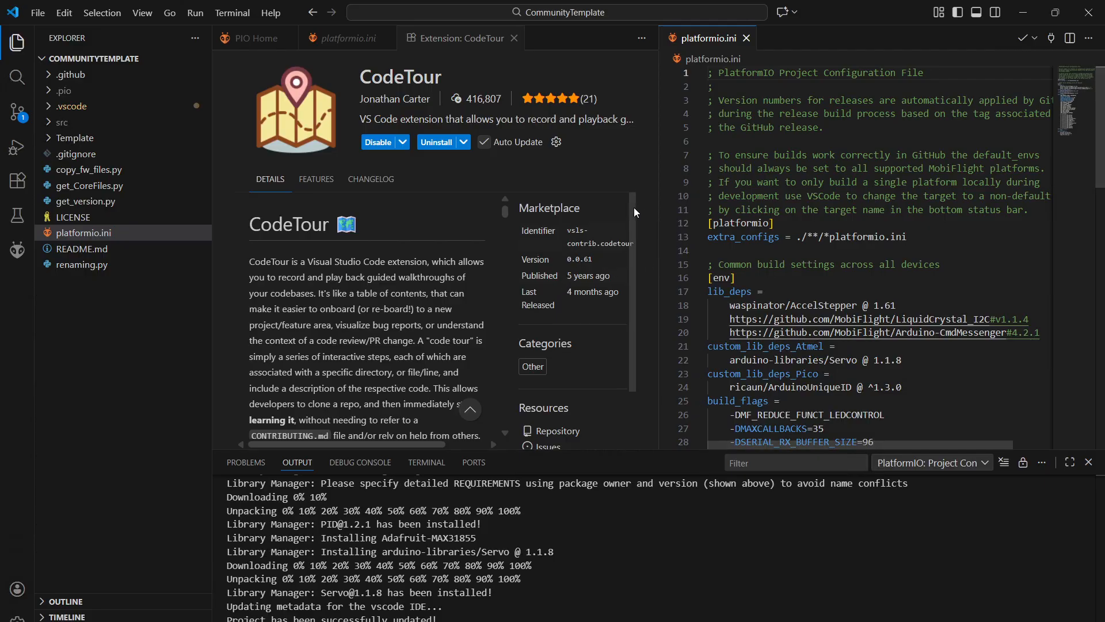
left_click(747, 38)
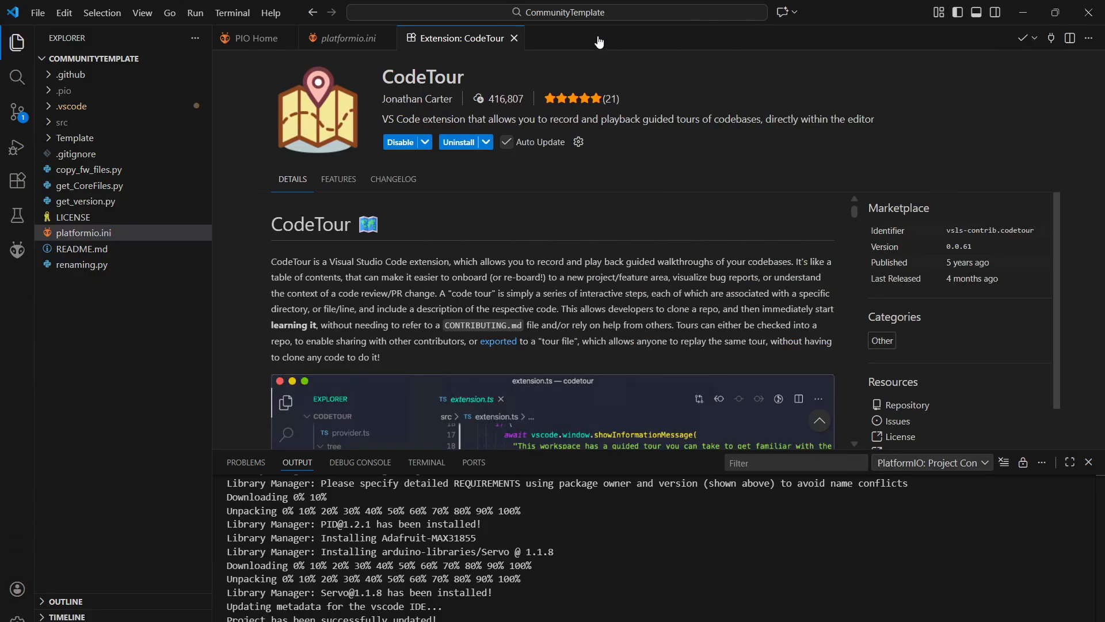
left_click(514, 38)
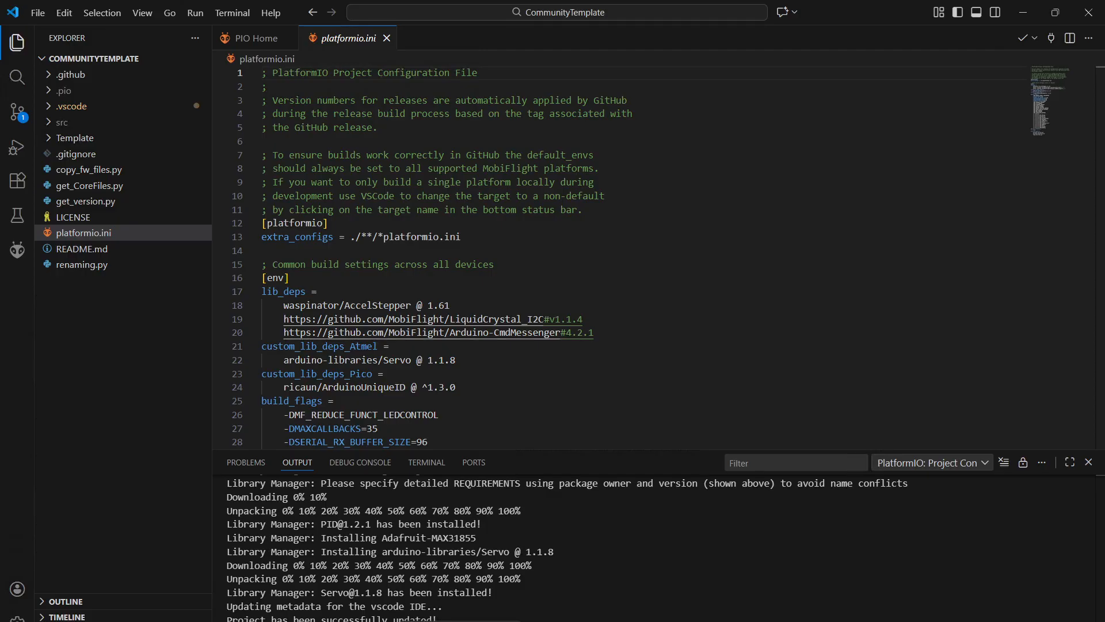
Show the PlatformIO port choices, dismiss them unchanged, and expand the Template folder in the project files
left_click(471, 621)
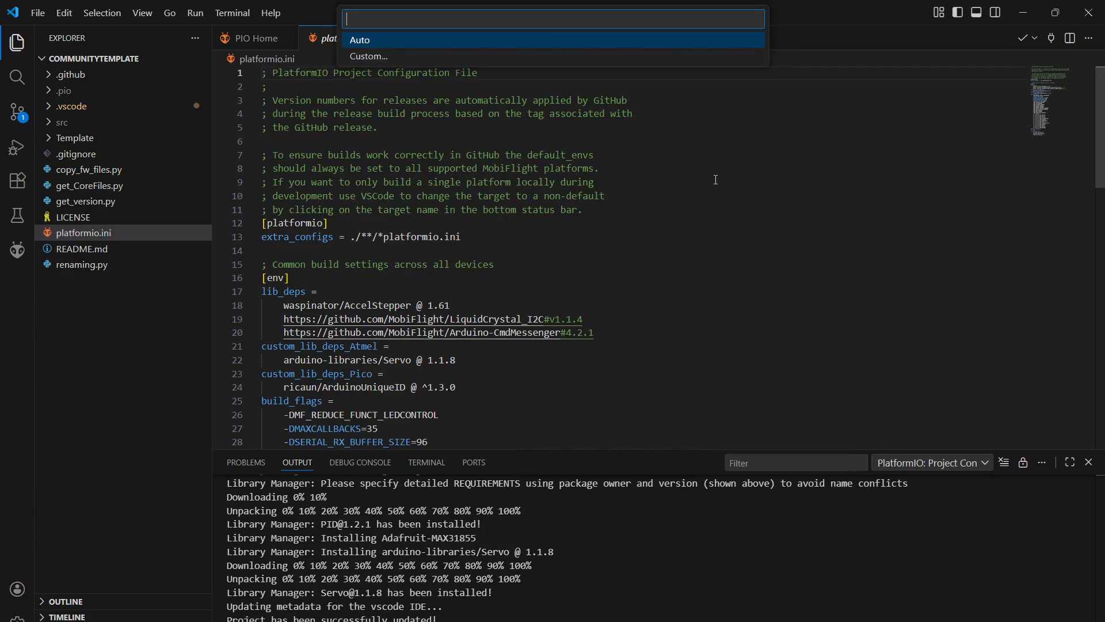
key("Escape")
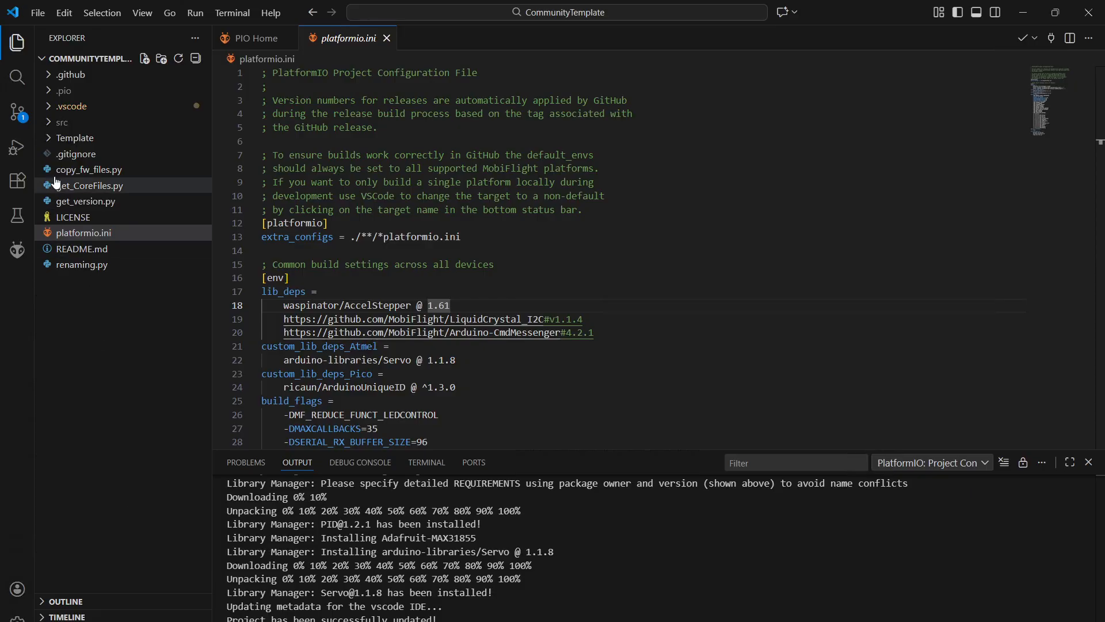
left_click(79, 140)
right_click(81, 144)
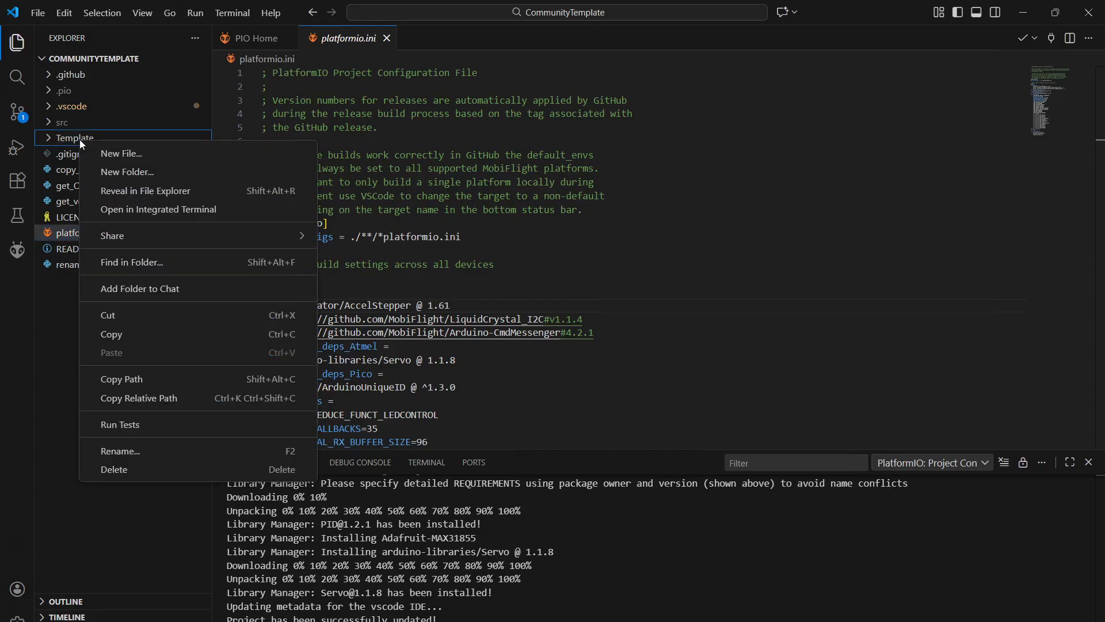
key("Escape")
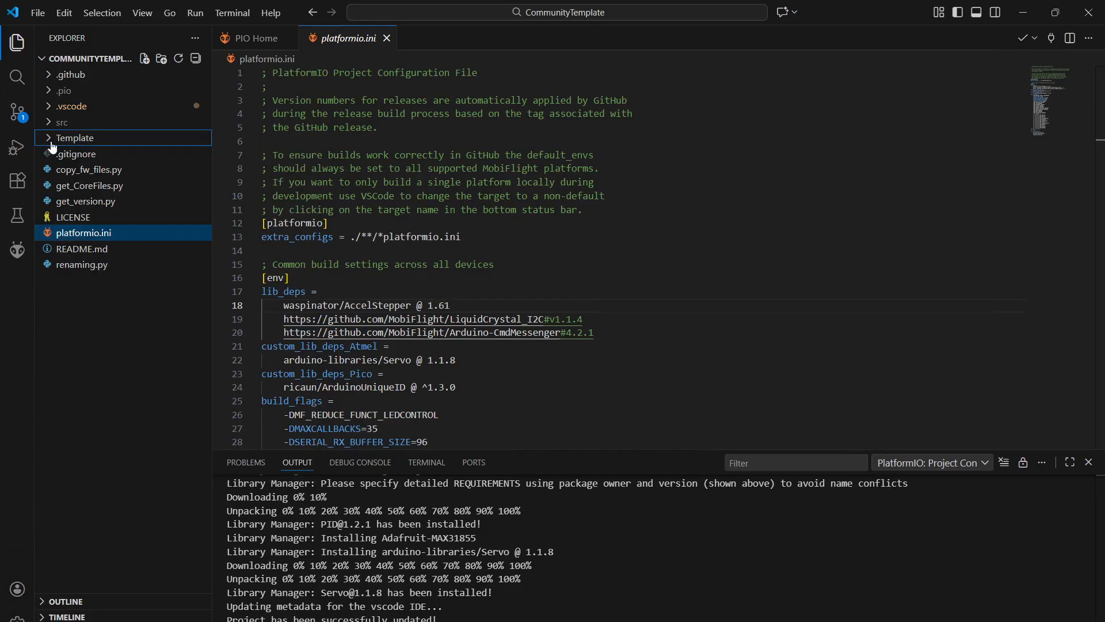
left_click(50, 144)
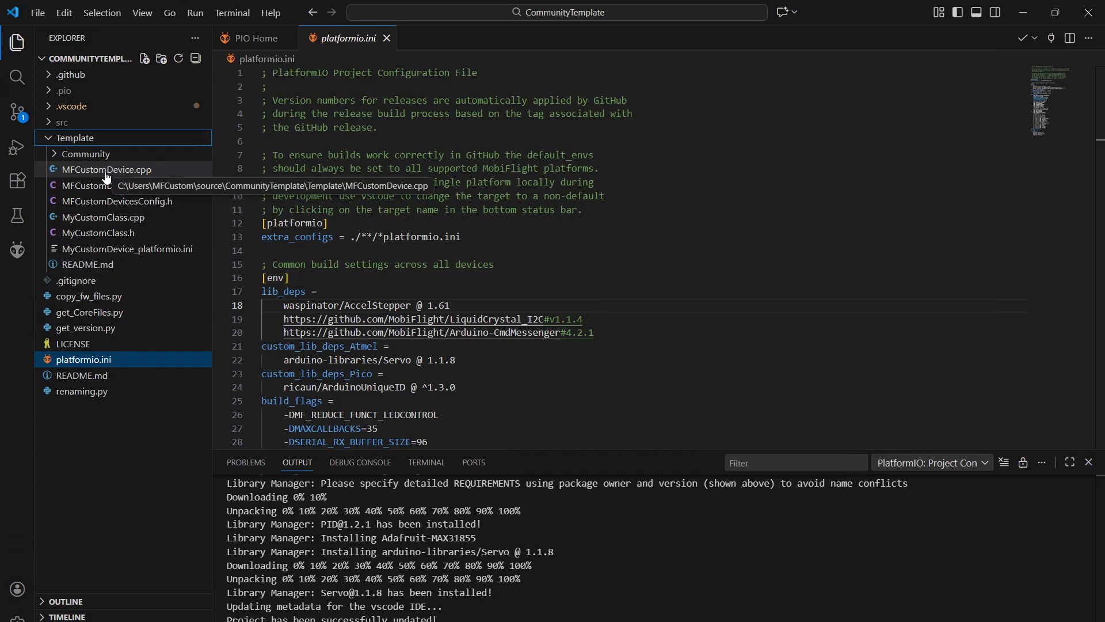
Switch to Chrome, view the KAP140 panel photo in the CC_KAP140_LCD repository, and return to Visual Studio Code
mouse_move(569, 621)
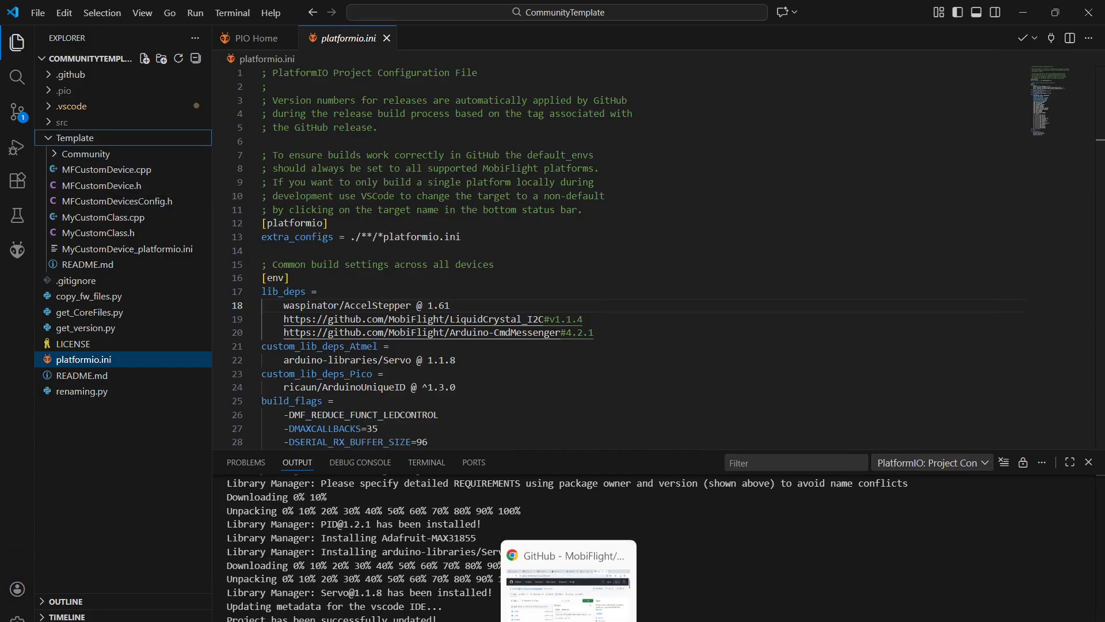
left_click(568, 582)
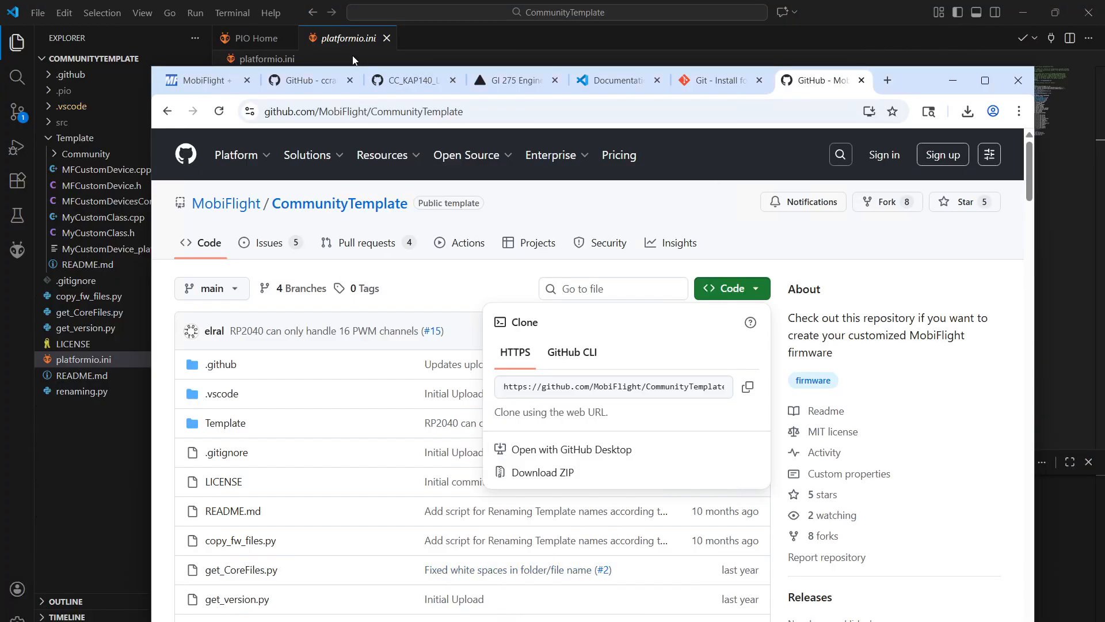
left_click(391, 80)
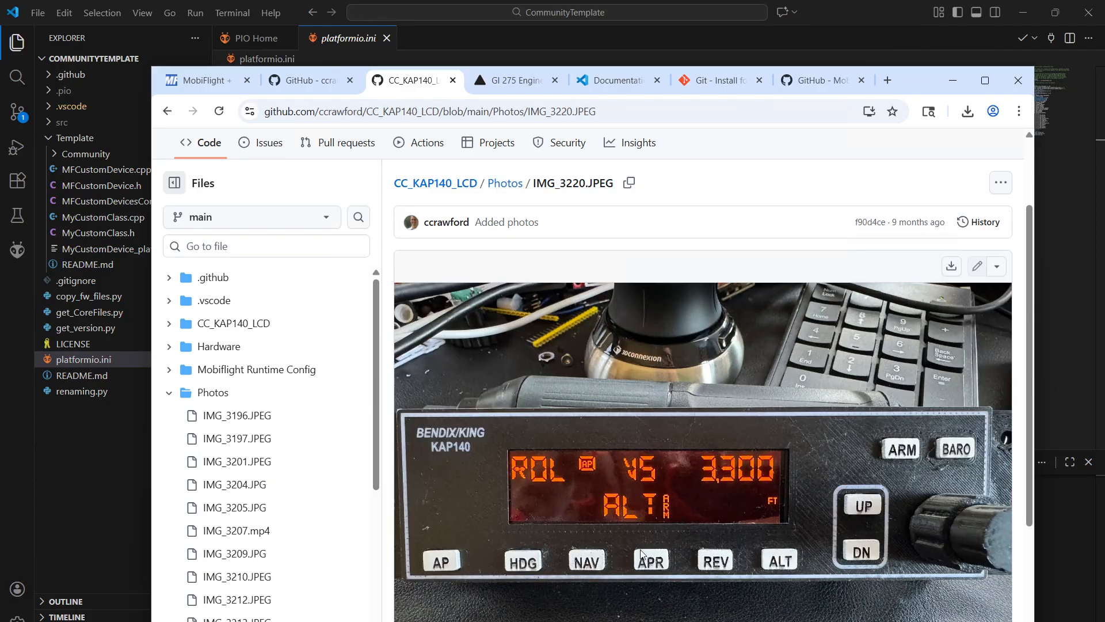
left_click(953, 82)
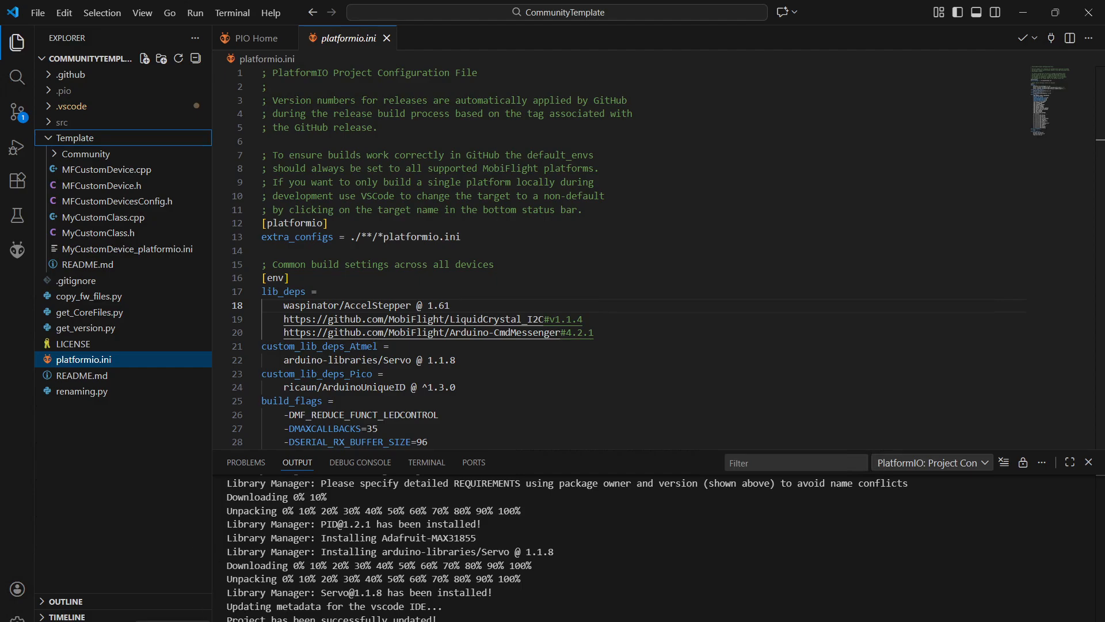
Build the CommunityTemplate project with PlatformIO and follow the build output in the terminal
left_click(173, 621)
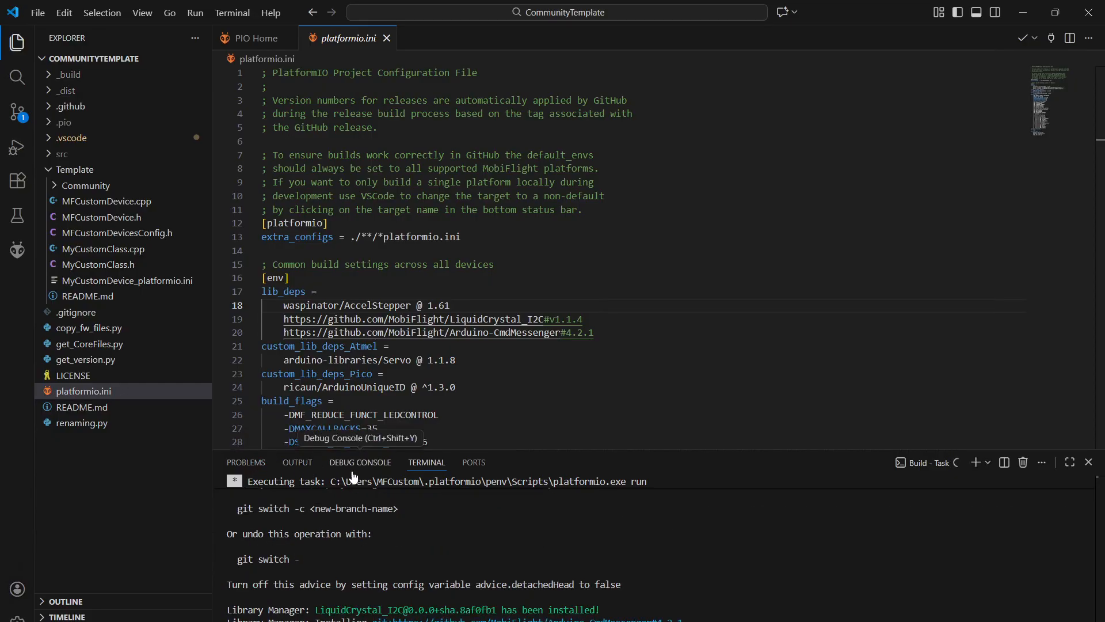
right_click(486, 470)
left_click(801, 570)
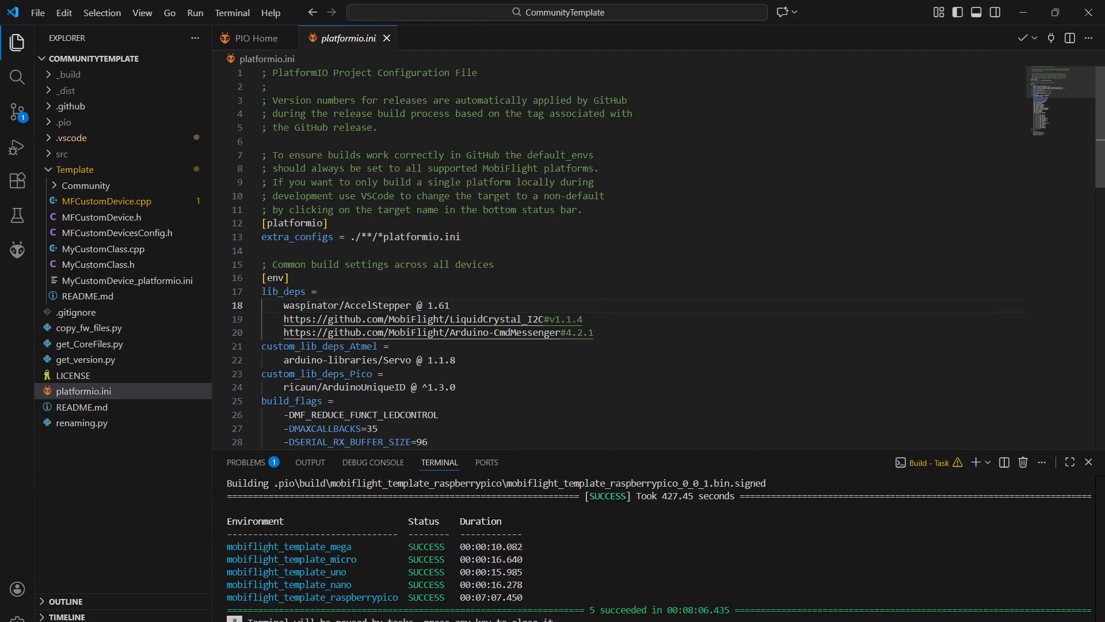
Look through the Template folder's source files, viewing MFCustomDevice.h and comparing MyCustomClass.cpp with MyCustomClass.h
left_click(56, 188)
left_click(56, 188)
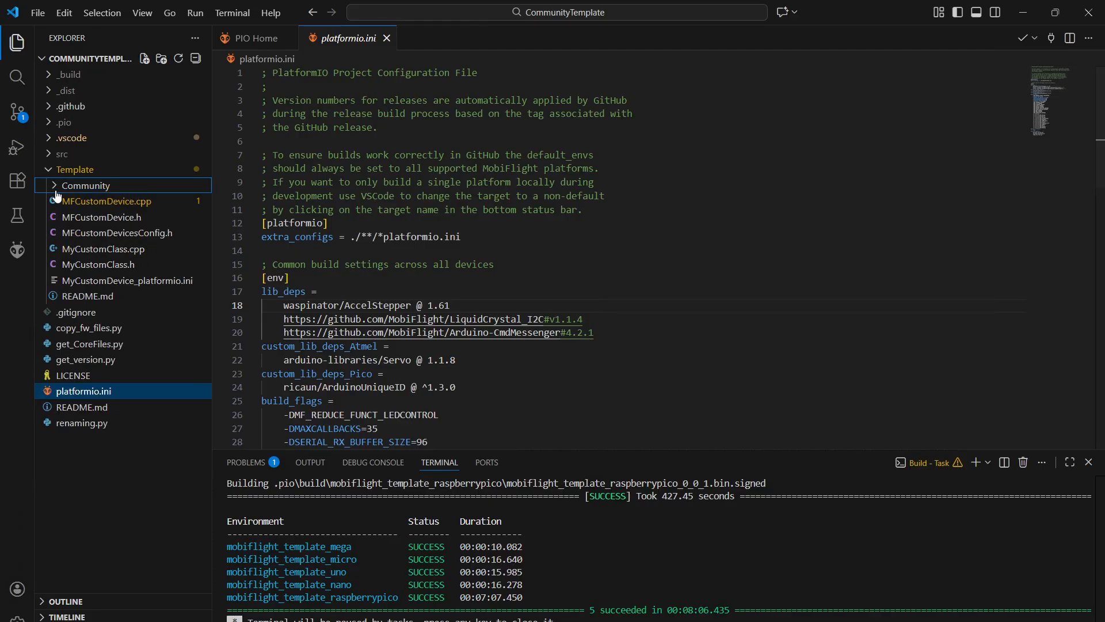
left_click(113, 217)
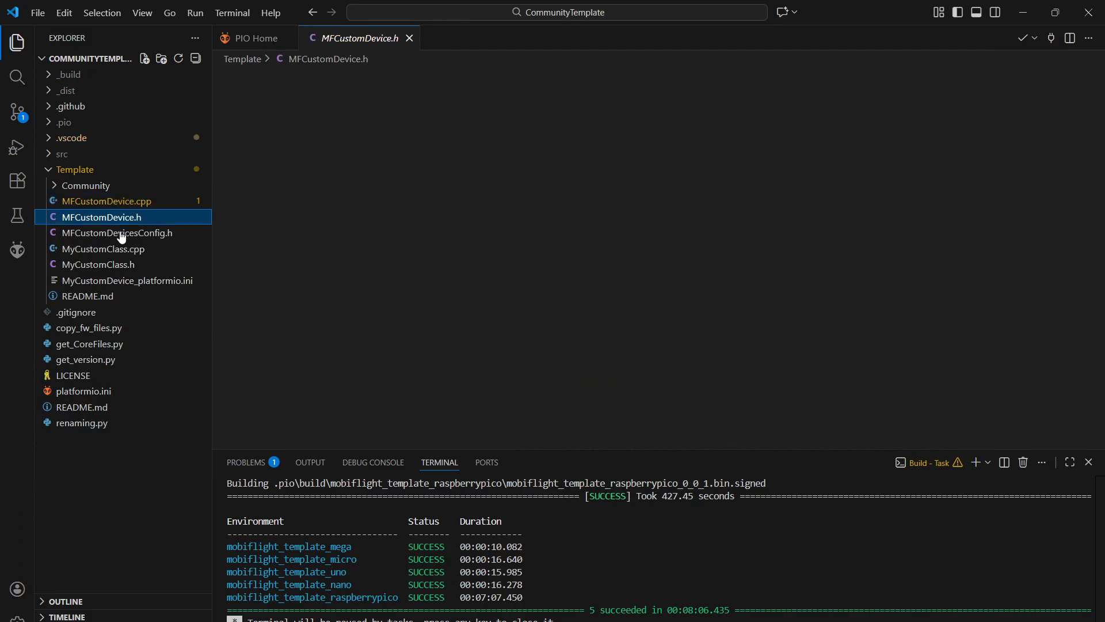
left_click(130, 249)
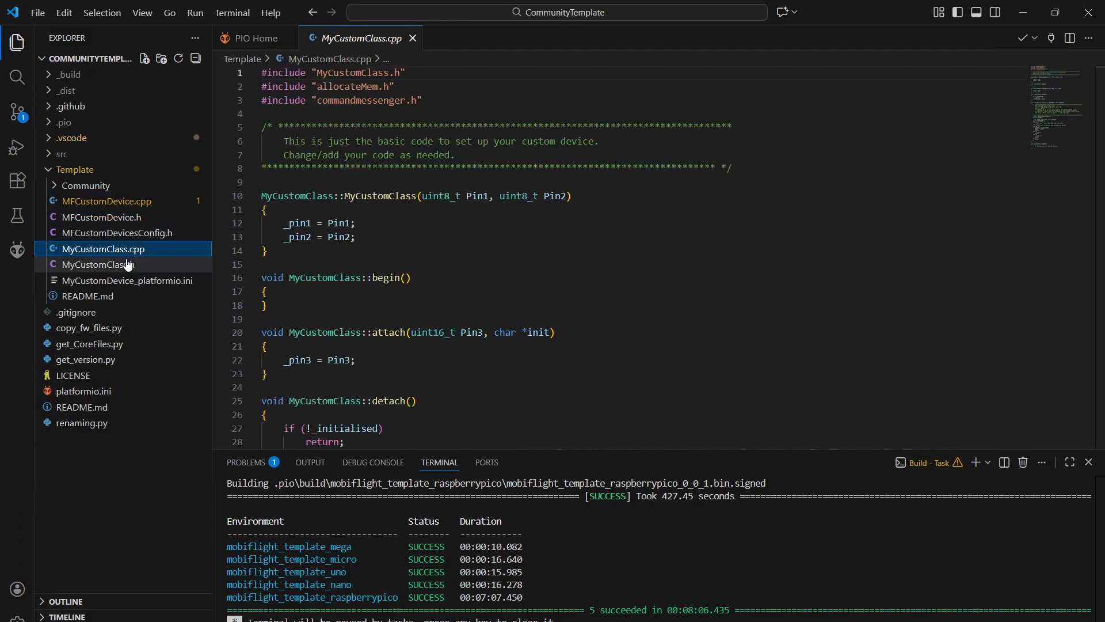
left_click(127, 264)
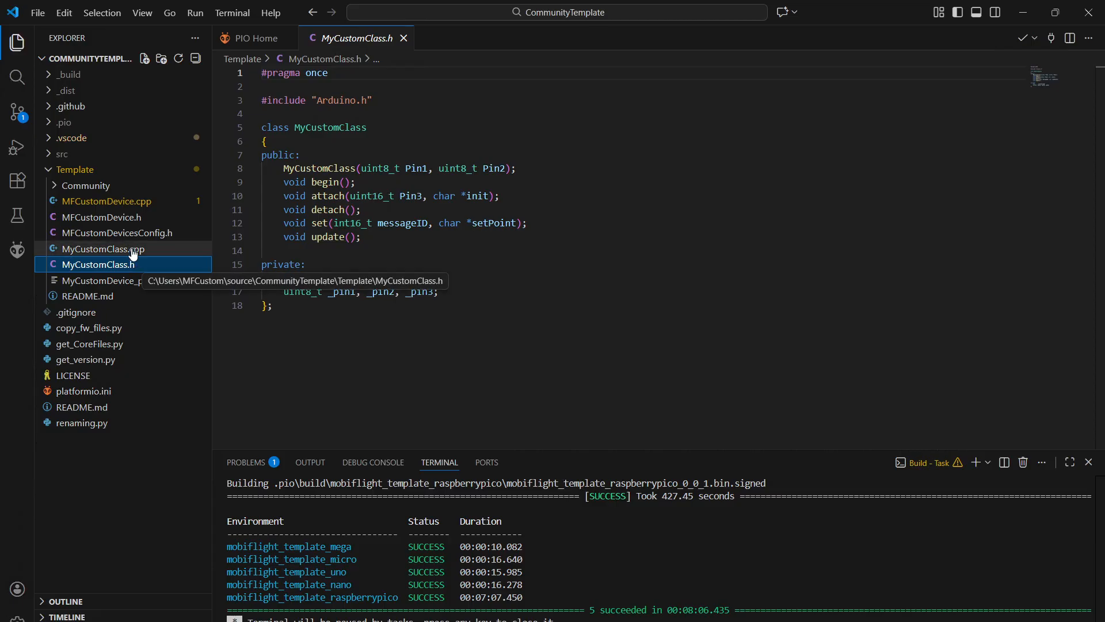
left_click(133, 255)
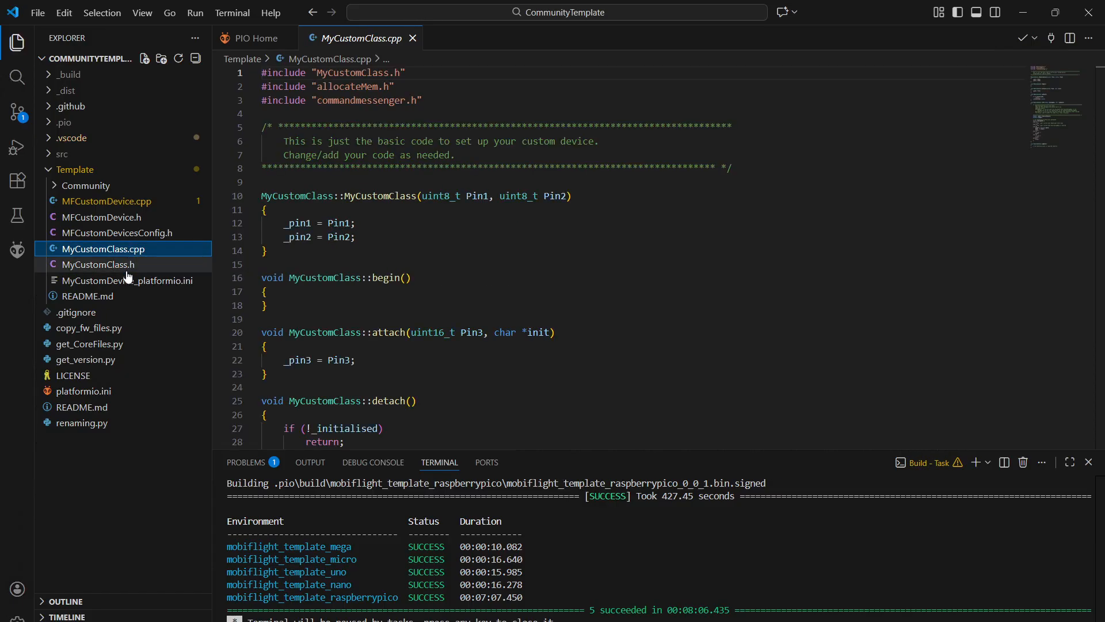
left_click(126, 270)
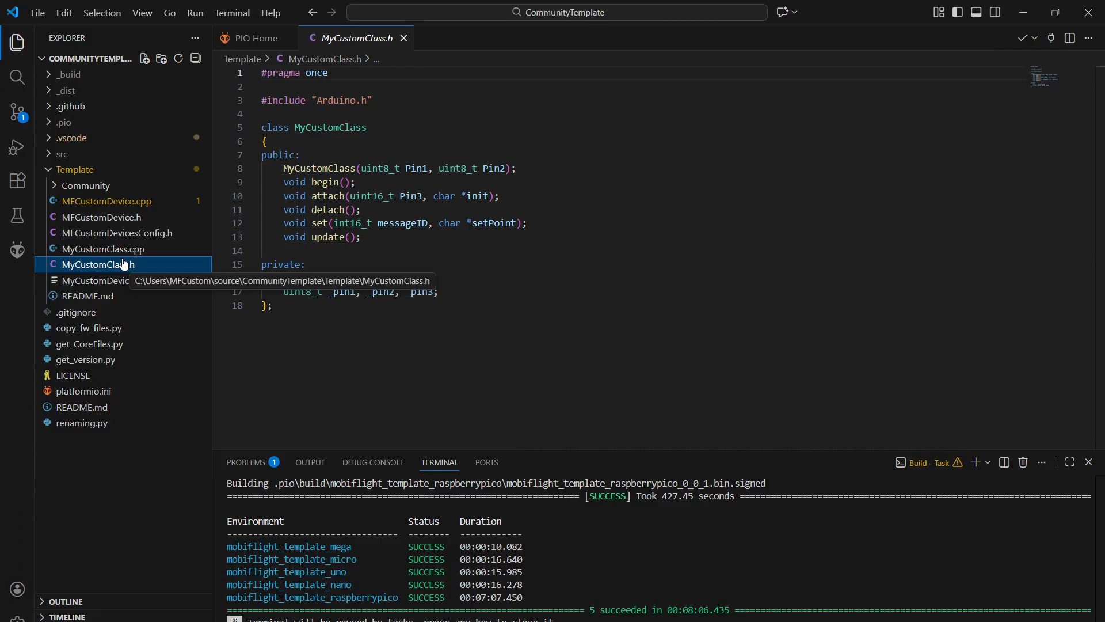